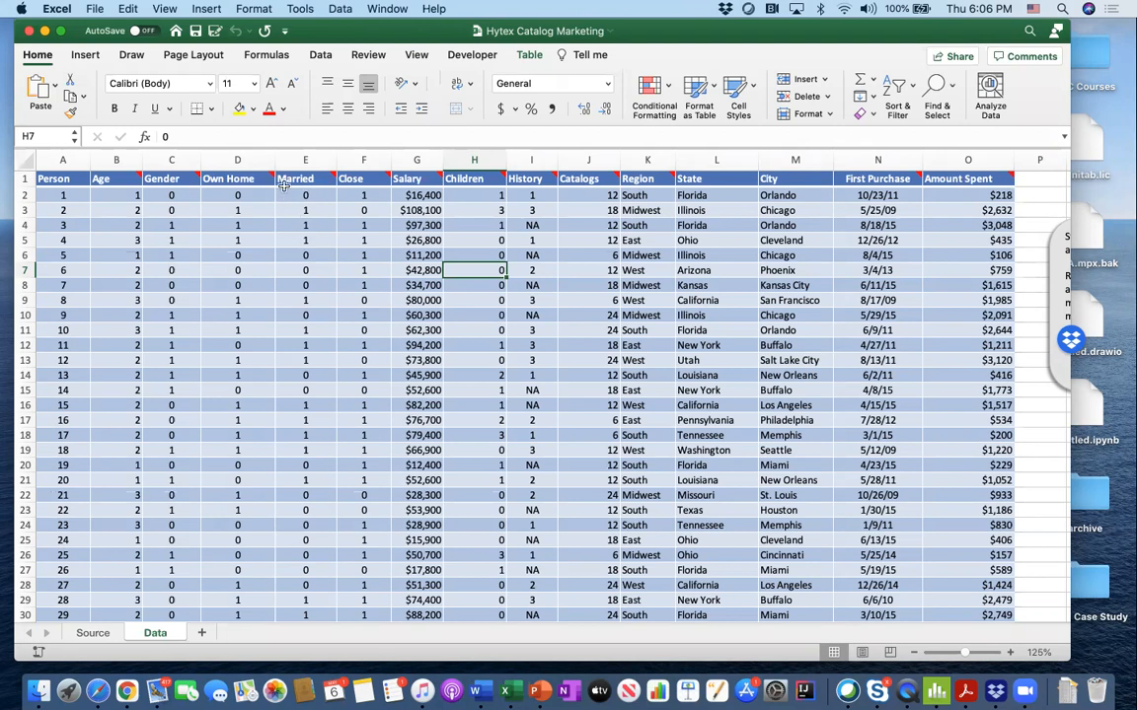
- Examine the customer data table and its column header notes, from Person through Amount Spent
scroll(155, 301, down, 15)
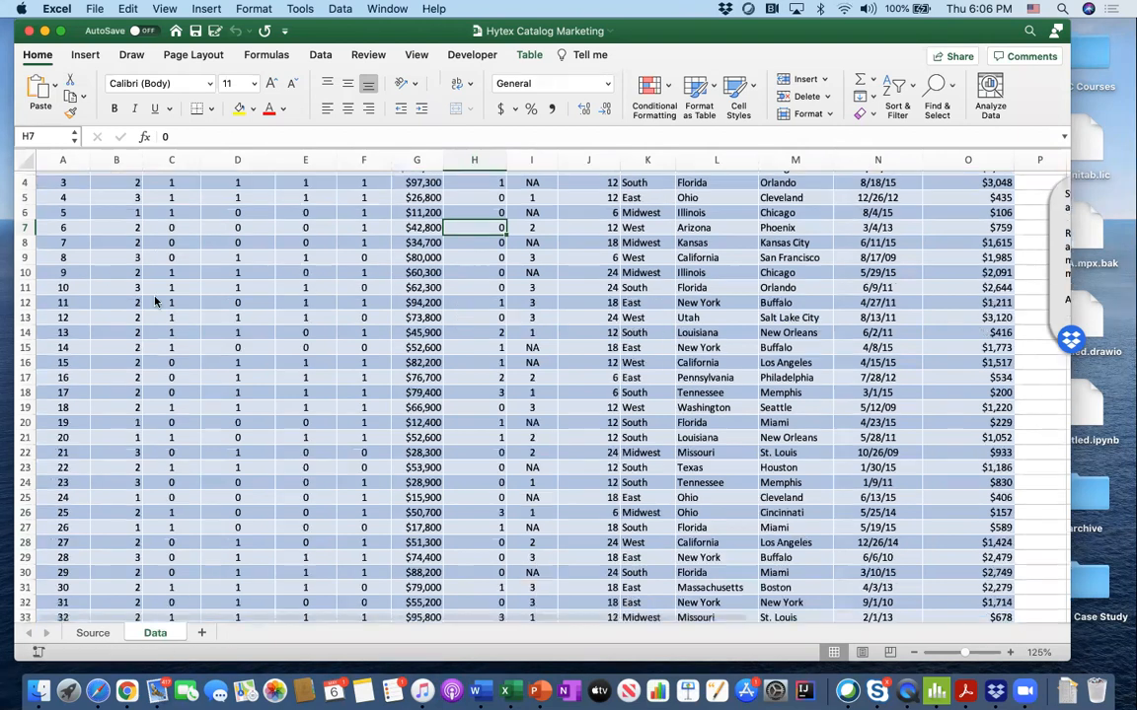
scroll(155, 301, up, 15)
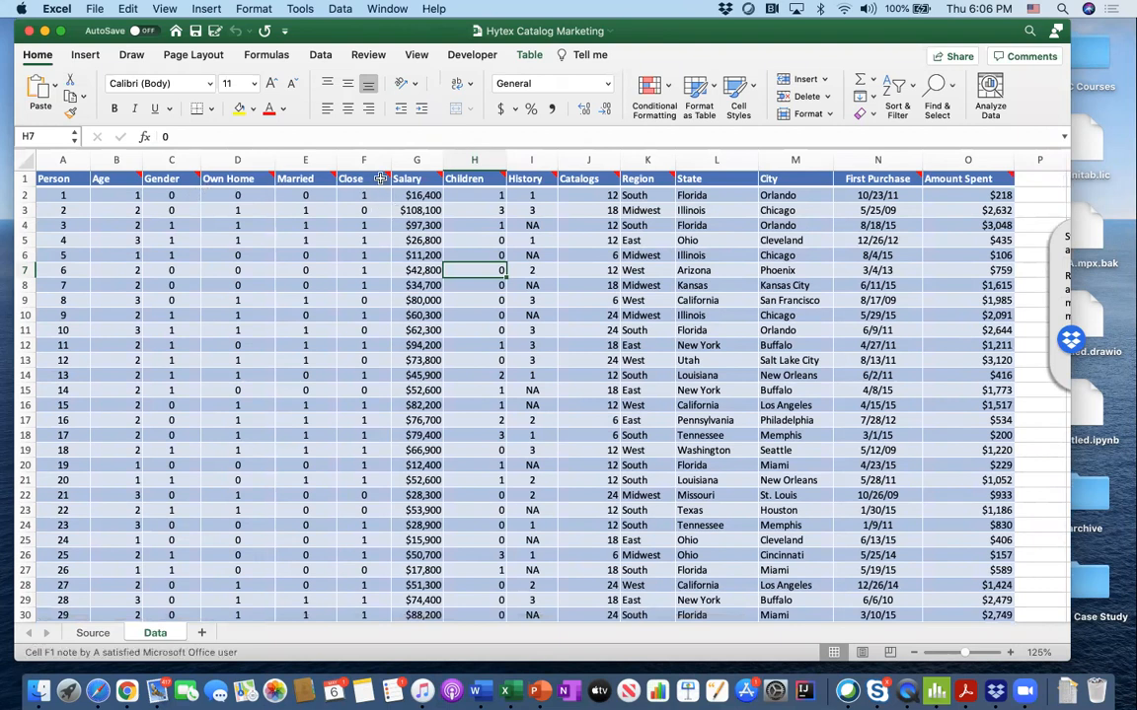
mouse_move(380, 179)
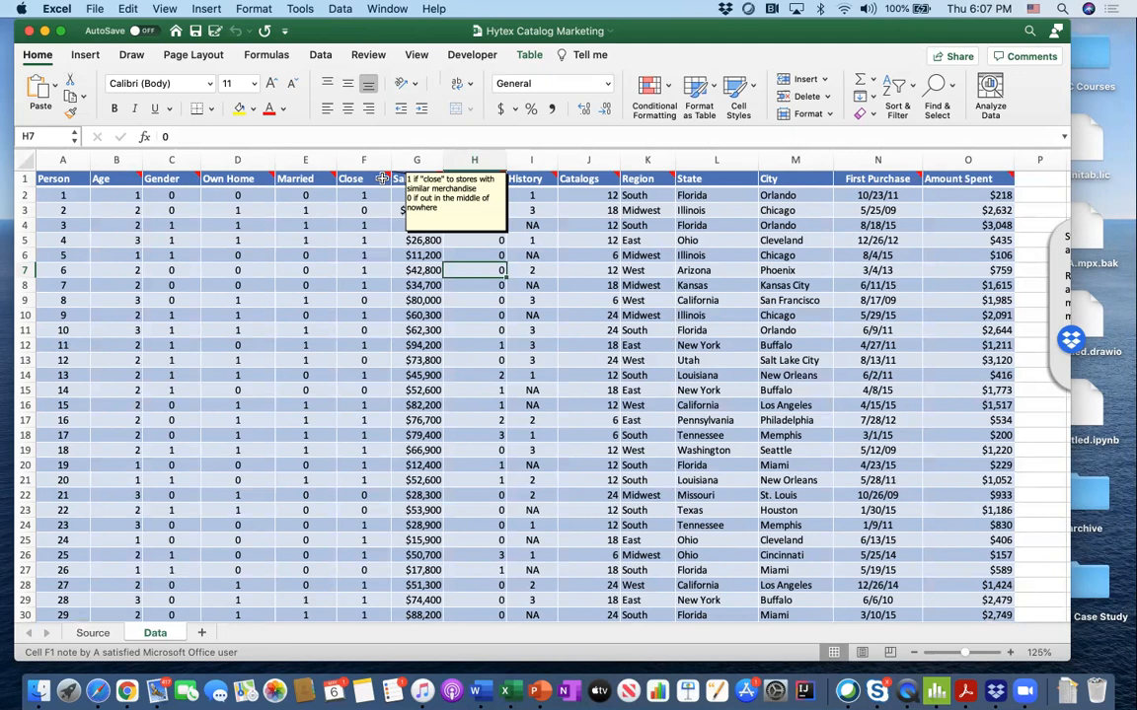
click(379, 178)
click(419, 178)
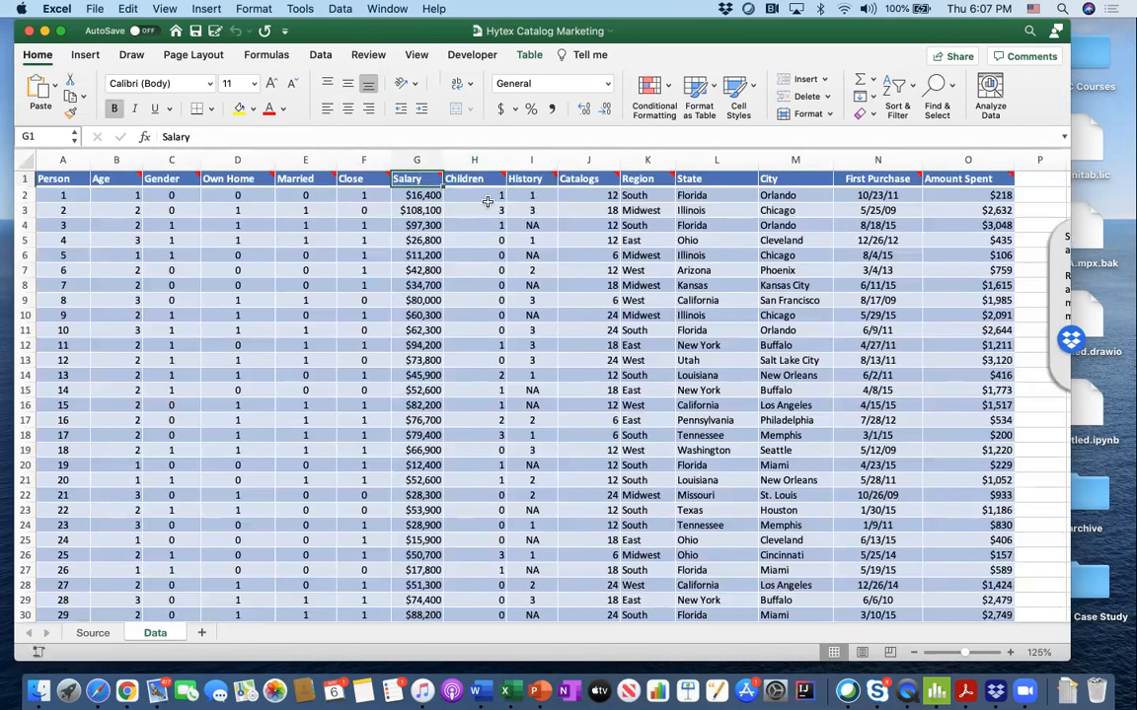
click(544, 183)
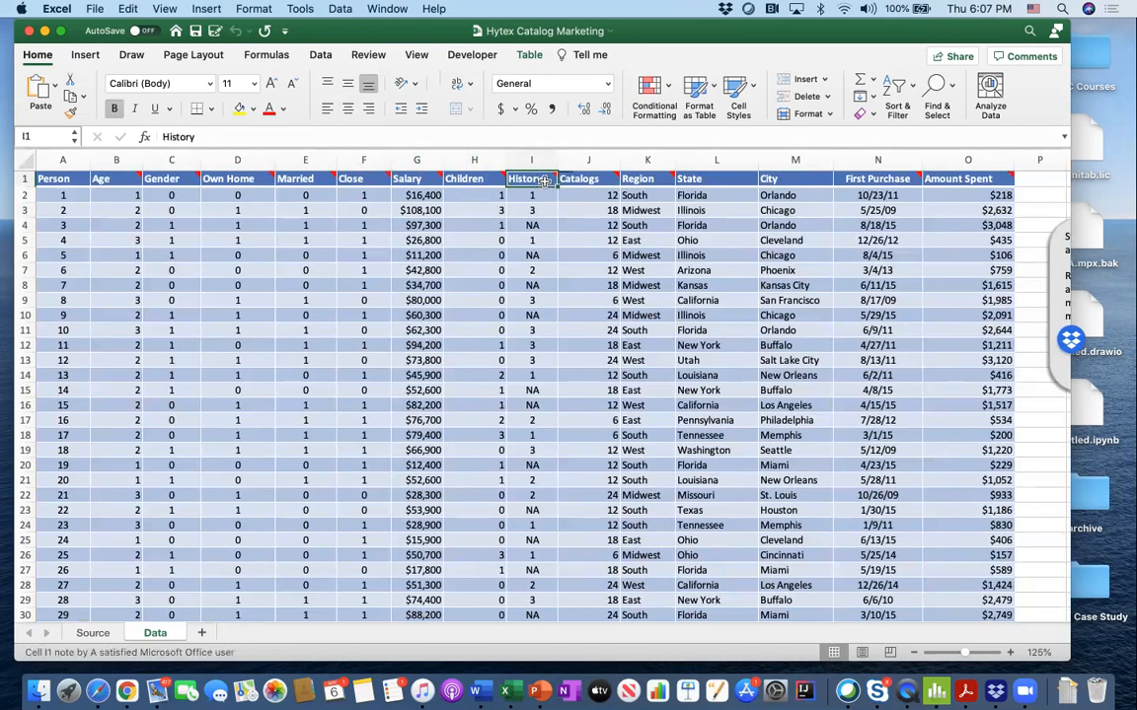
click(597, 225)
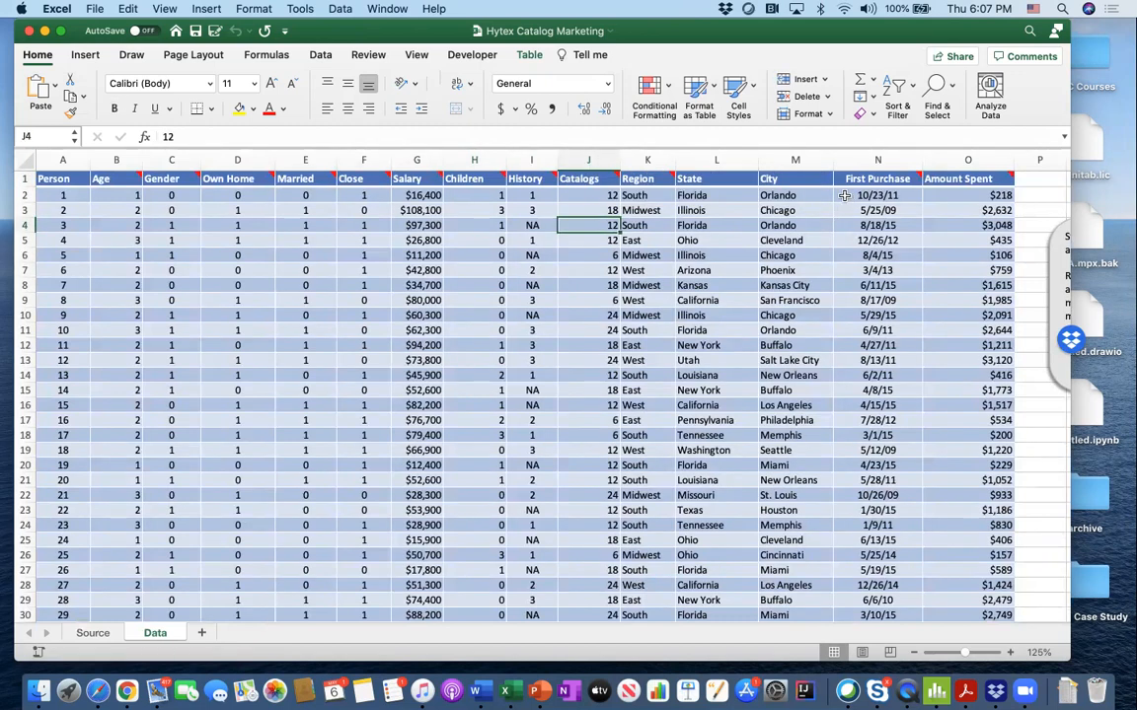
click(966, 193)
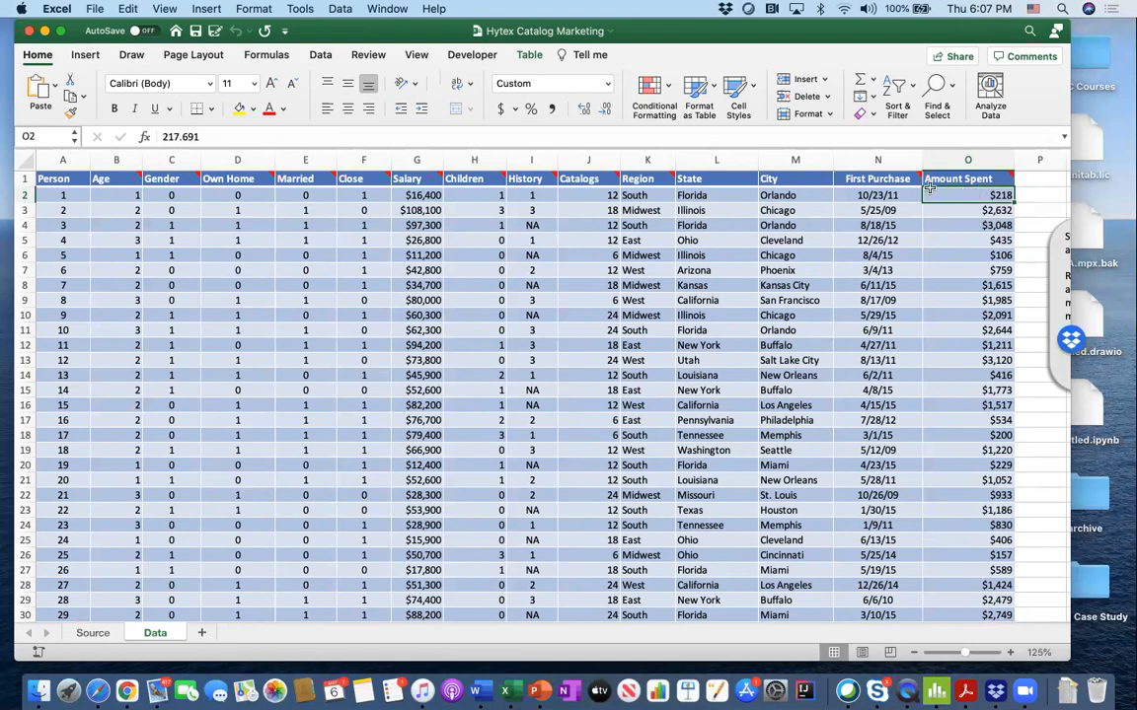
- Turn on filtering for the data table and sort the Amount Spent column in ascending order
click(320, 55)
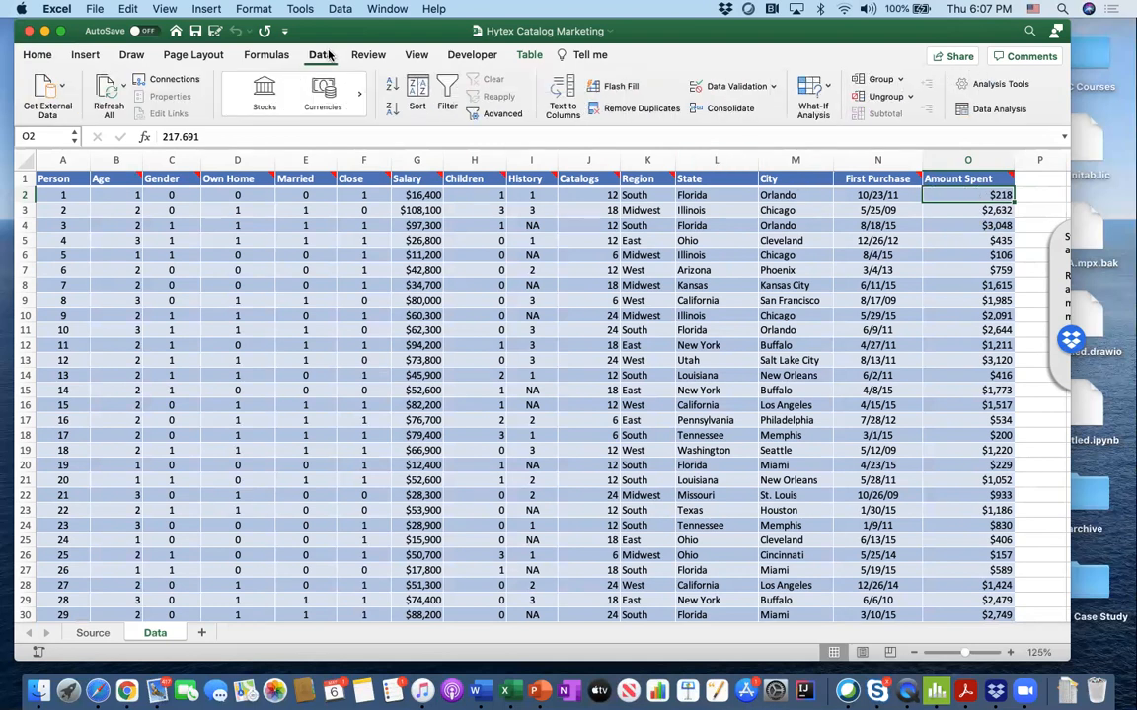
click(449, 96)
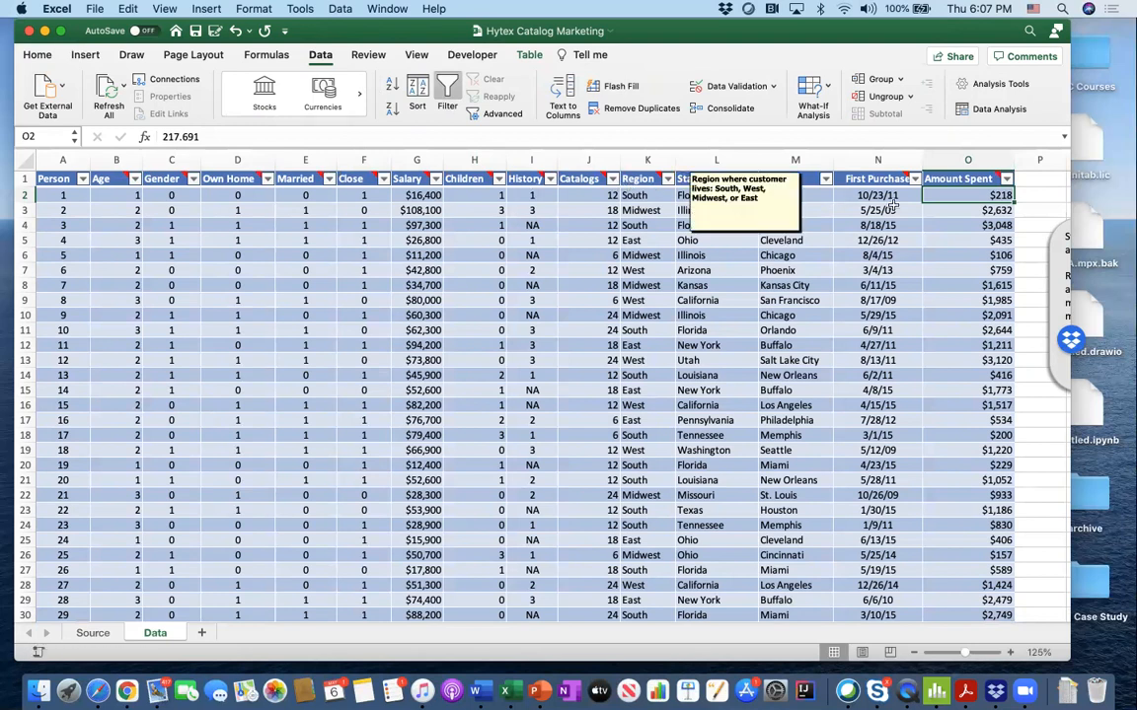
click(1006, 180)
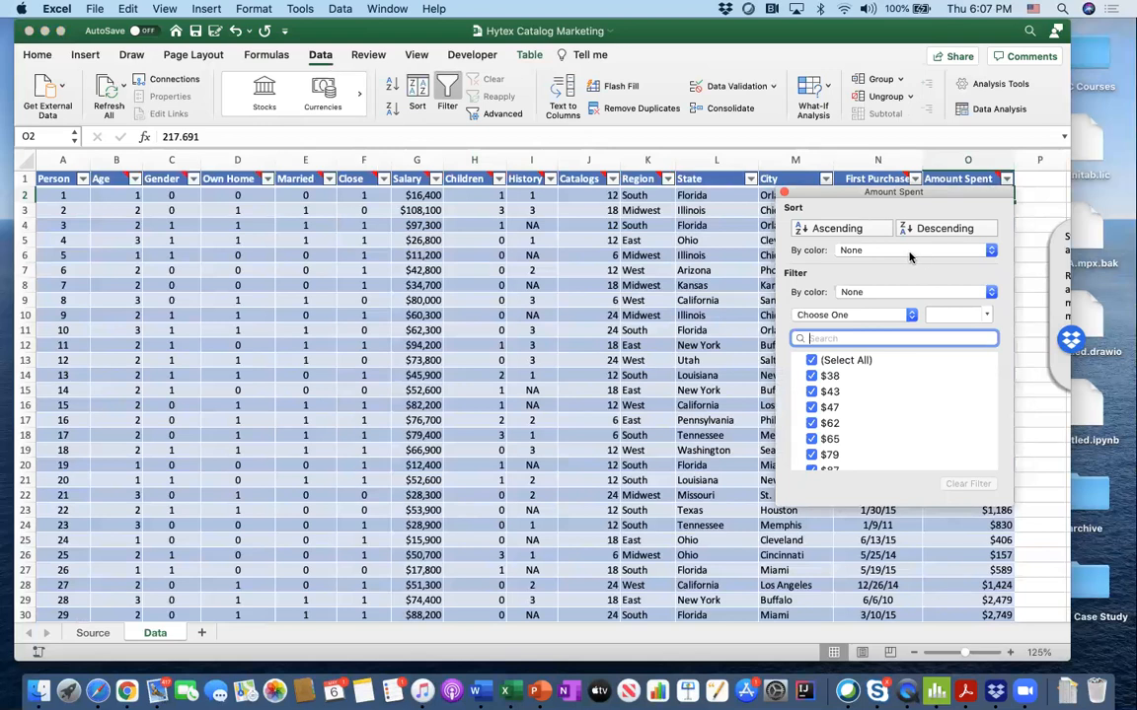
click(837, 228)
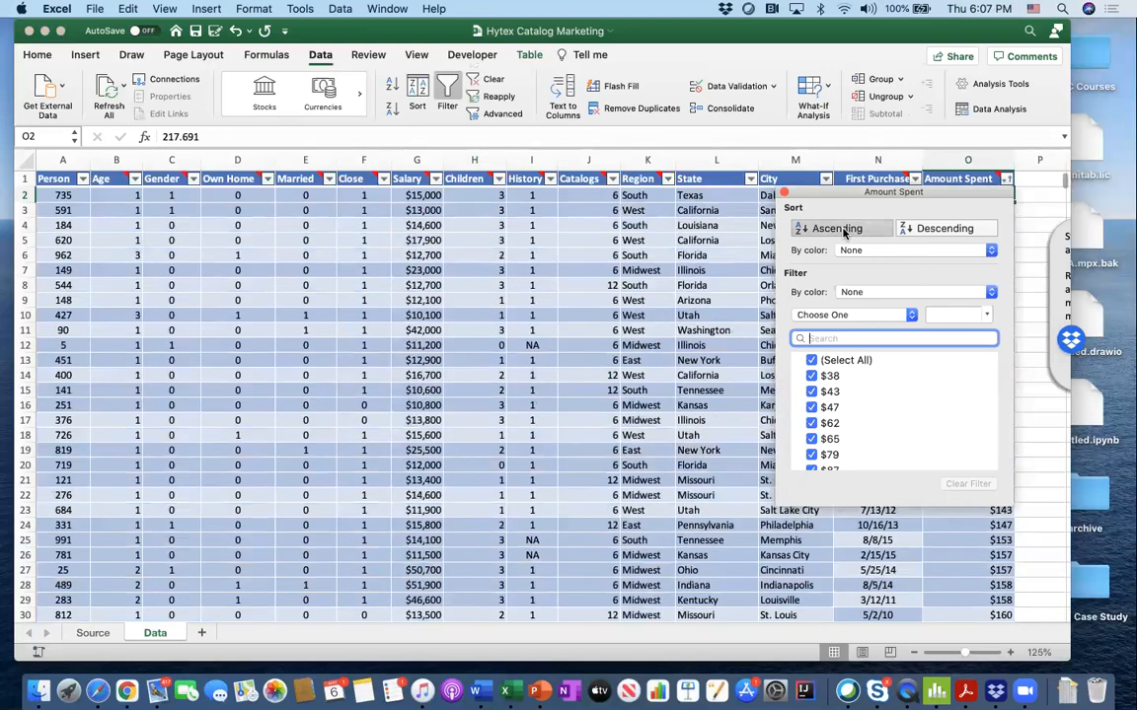
drag(814, 206, 635, 218)
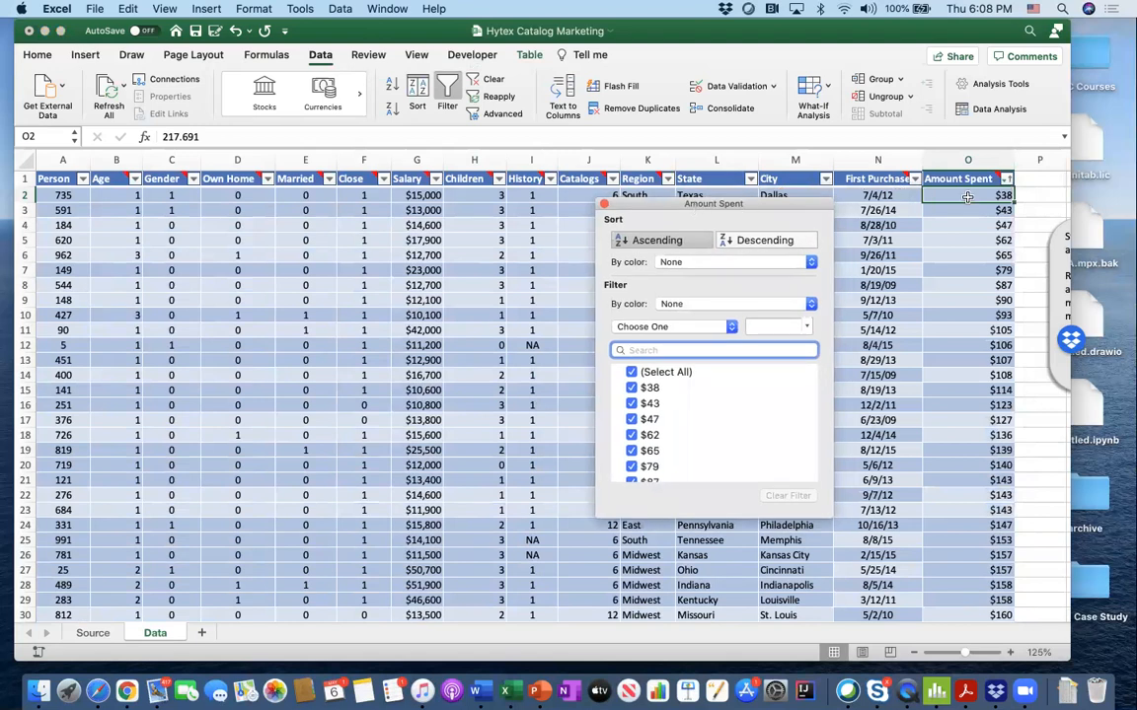
scroll(865, 245, up, 1)
- Try a descending sort on Amount Spent, restore the ascending order and close the column's sort and filter options
click(741, 242)
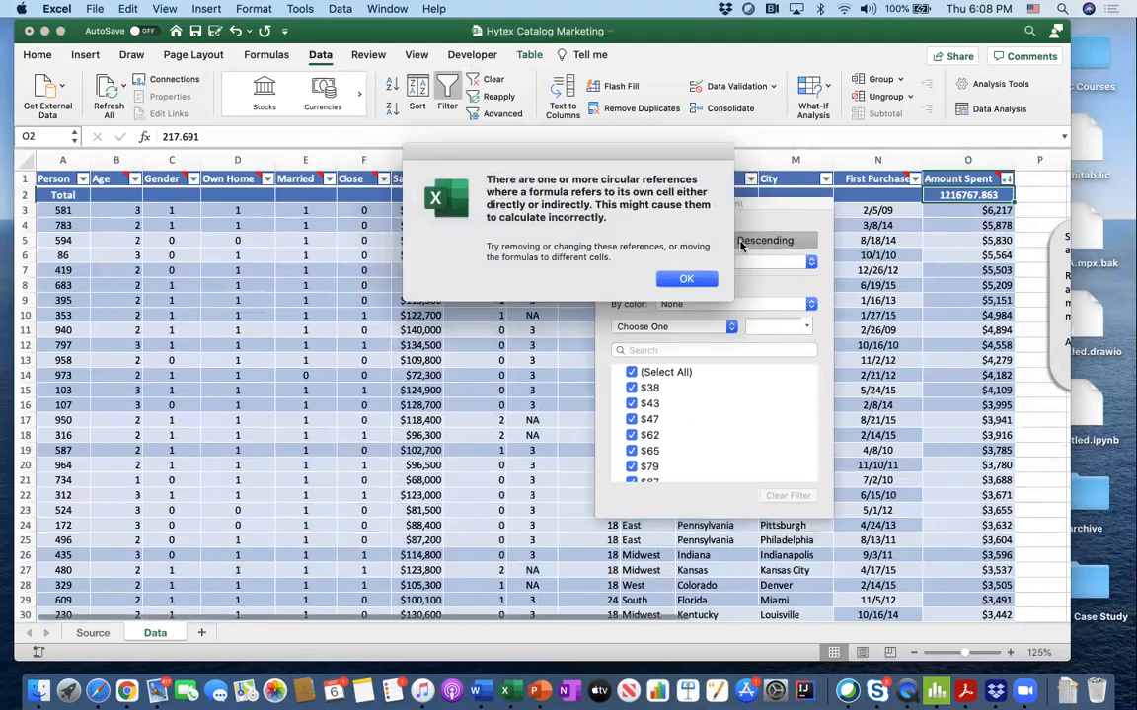
click(681, 280)
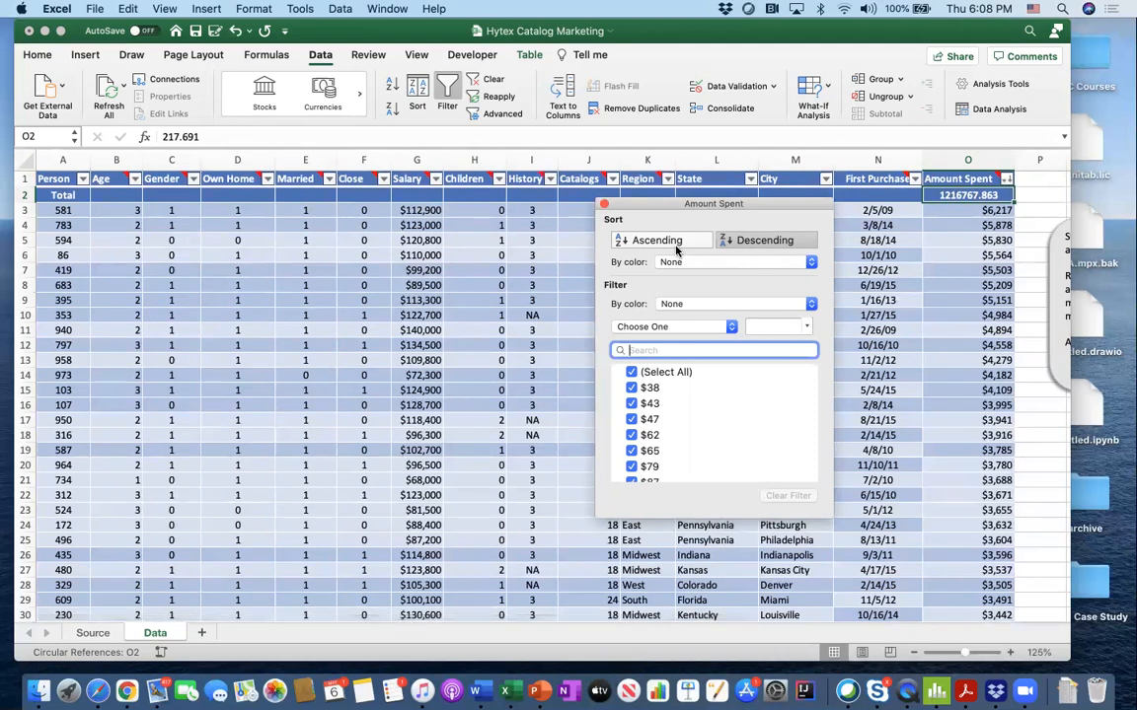
click(659, 241)
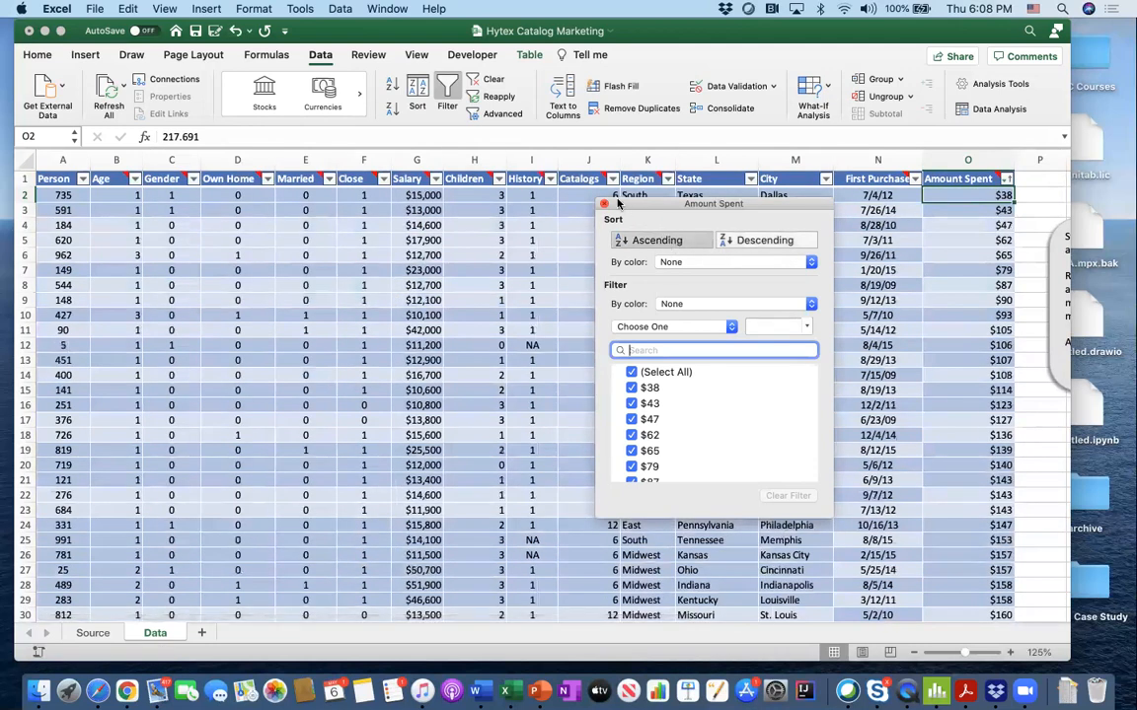
click(603, 205)
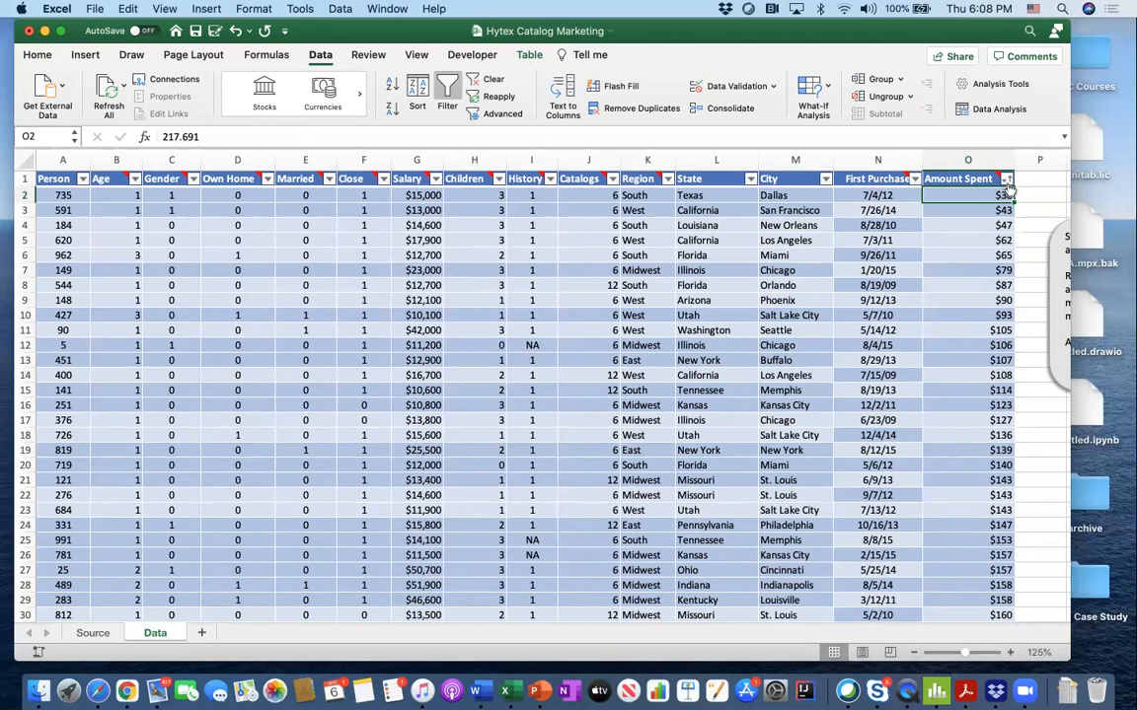
- Filter the Amount Spent column to the Top 10 items and review the filtered customer records
scroll(1010, 189, up, 10)
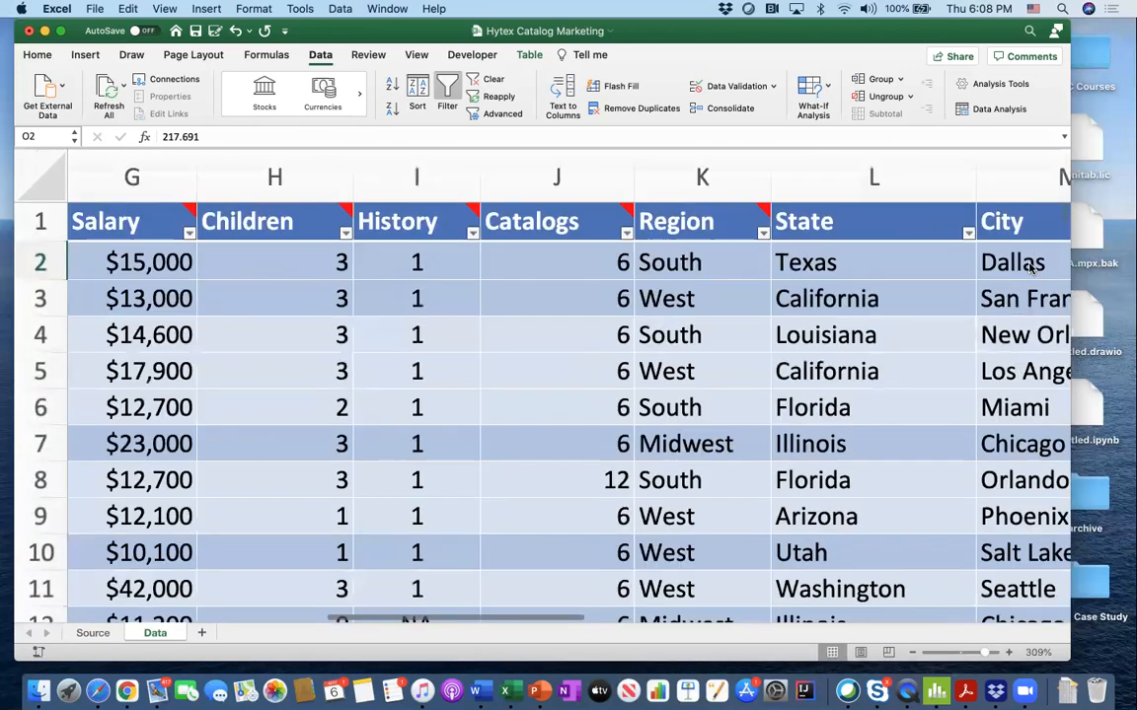
click(858, 263)
scroll(912, 279, right, 10)
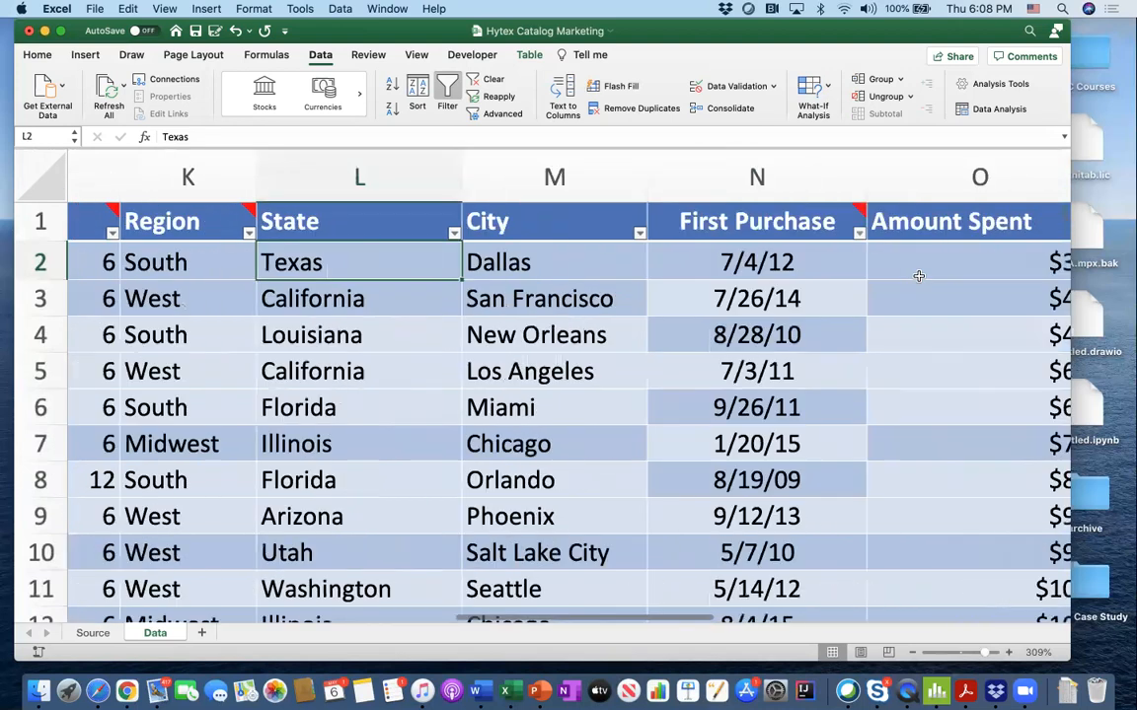
scroll(917, 276, left, 5)
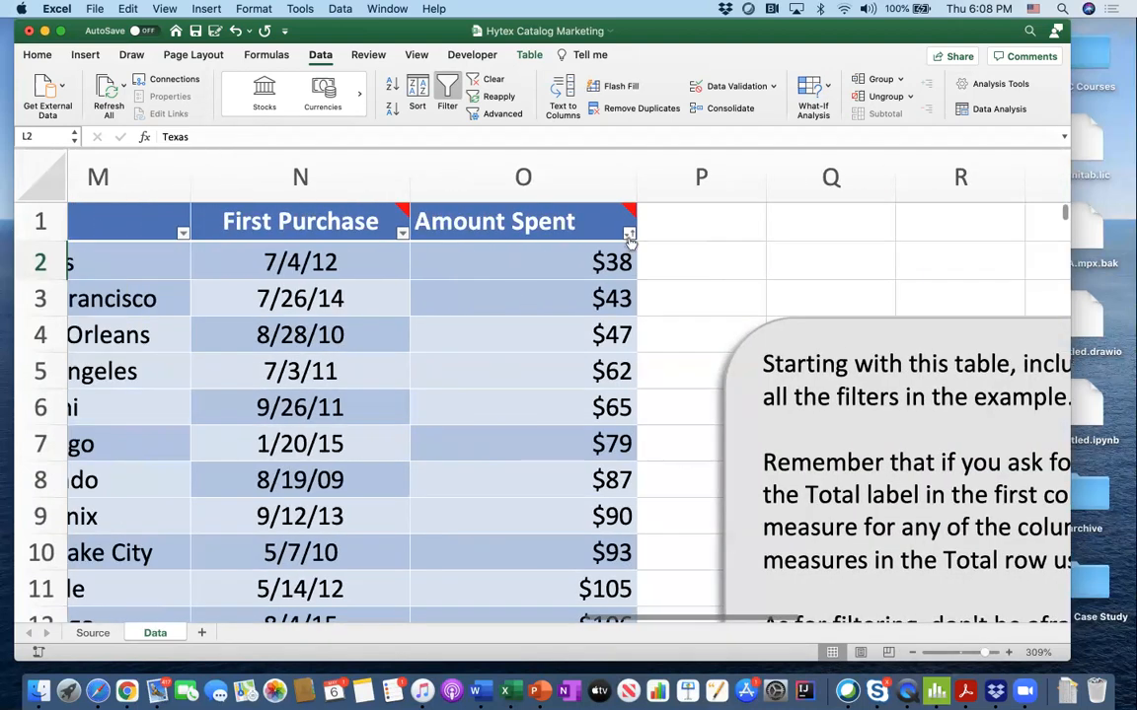
click(629, 235)
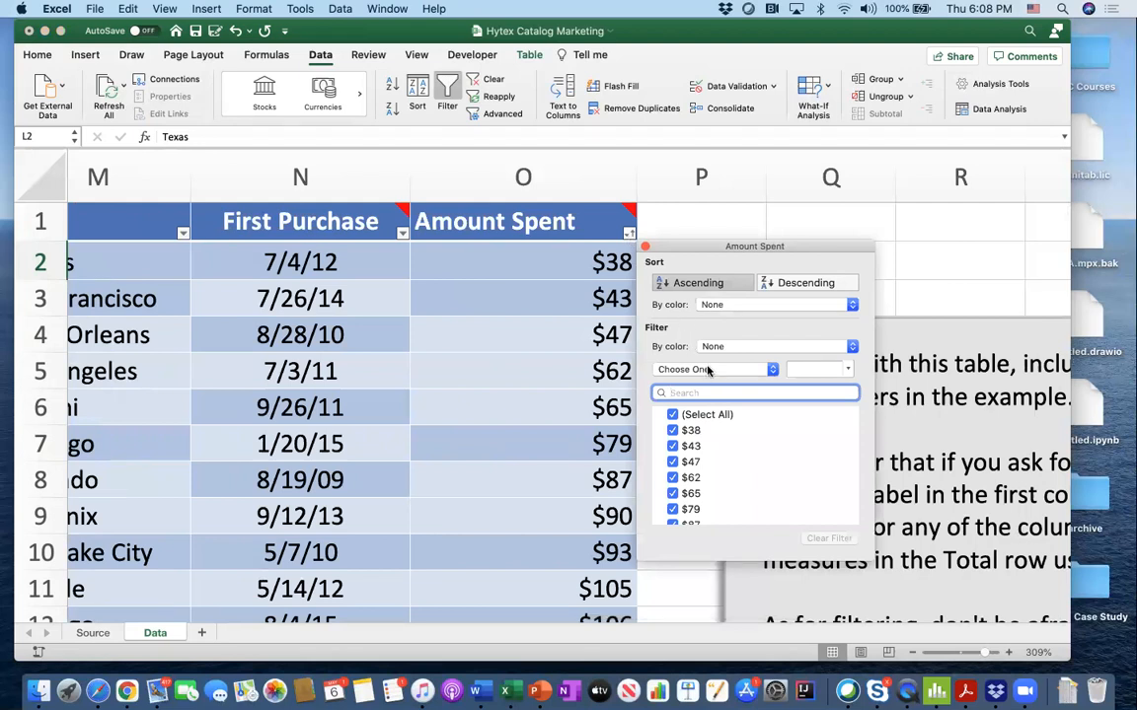
click(735, 347)
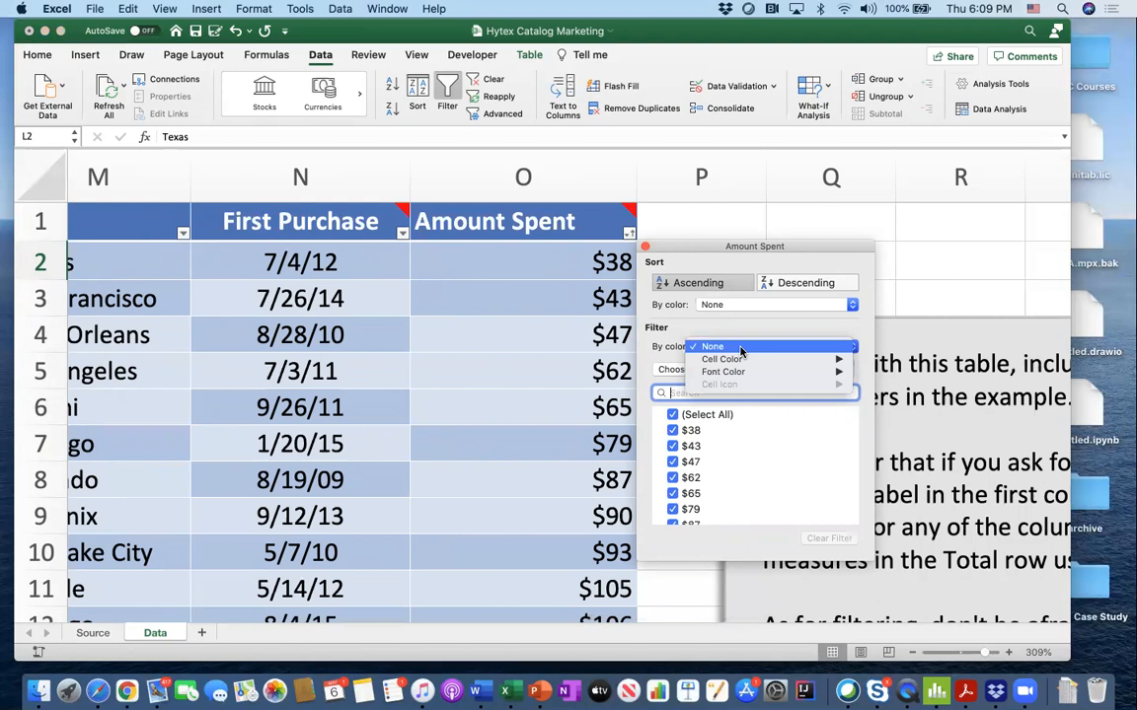
click(645, 348)
click(708, 370)
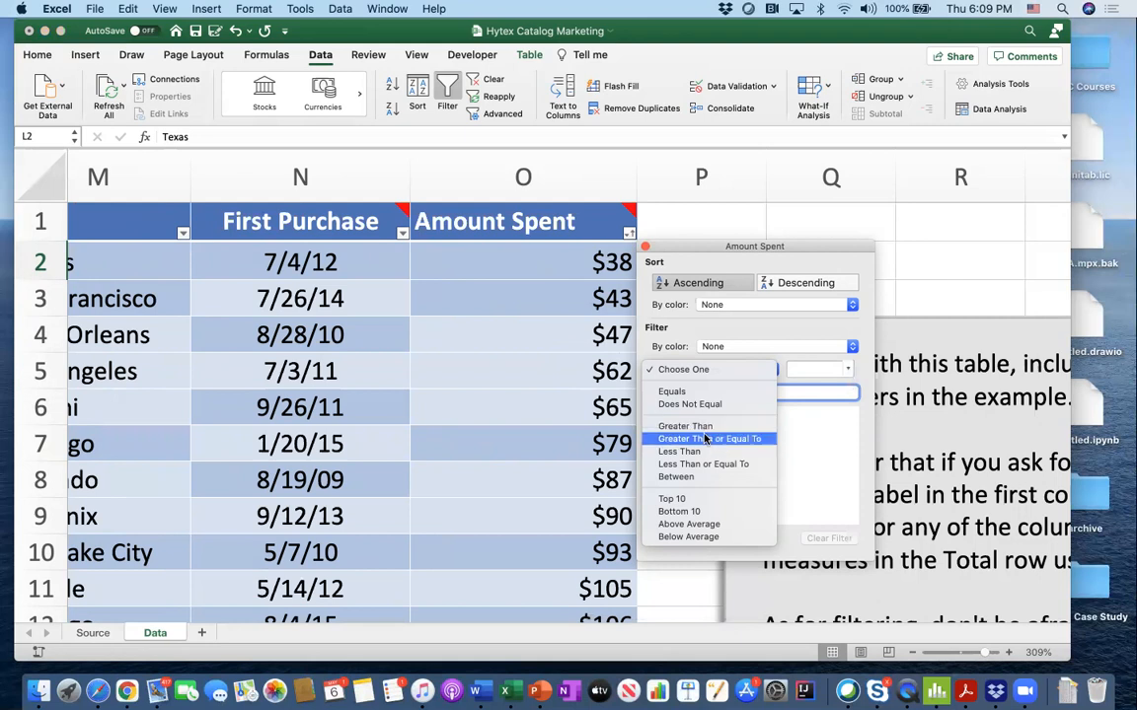
click(696, 501)
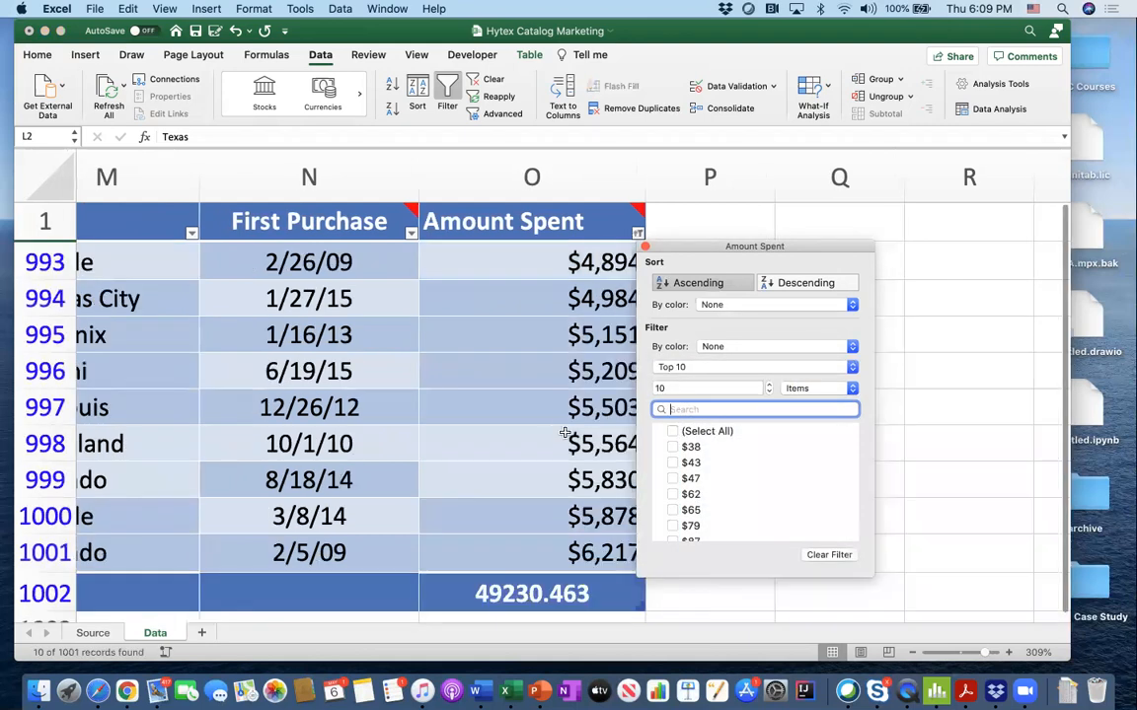
scroll(561, 434, left, 5)
scroll(557, 432, right, 5)
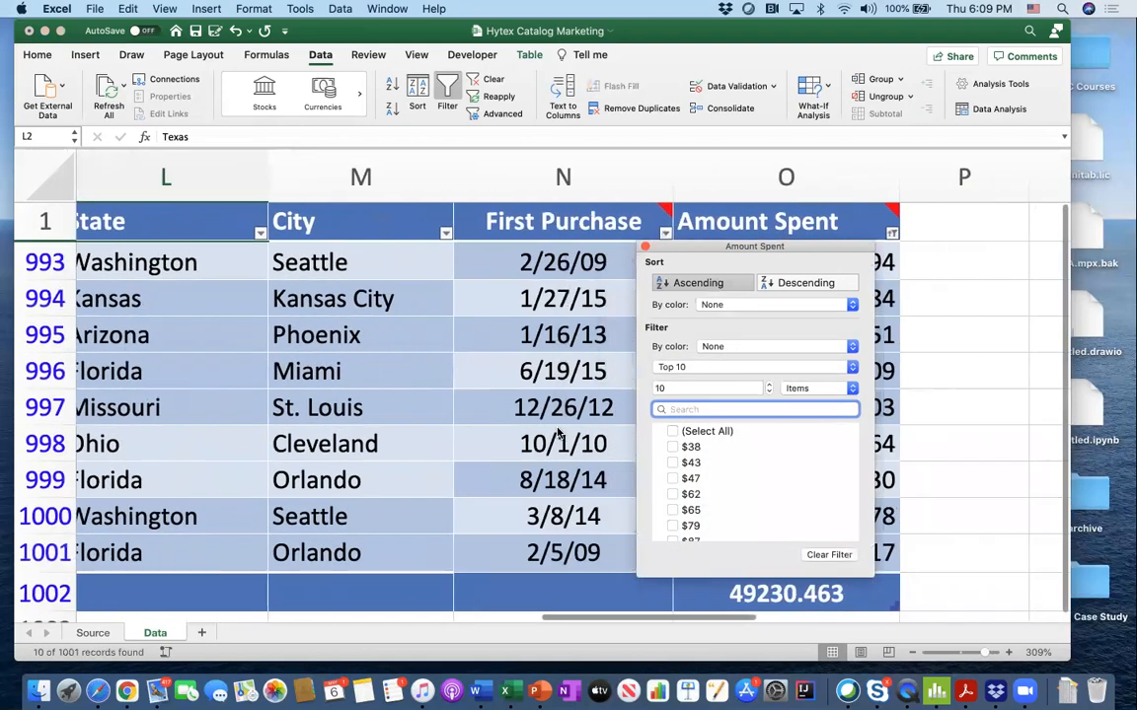
scroll(558, 432, left, 5)
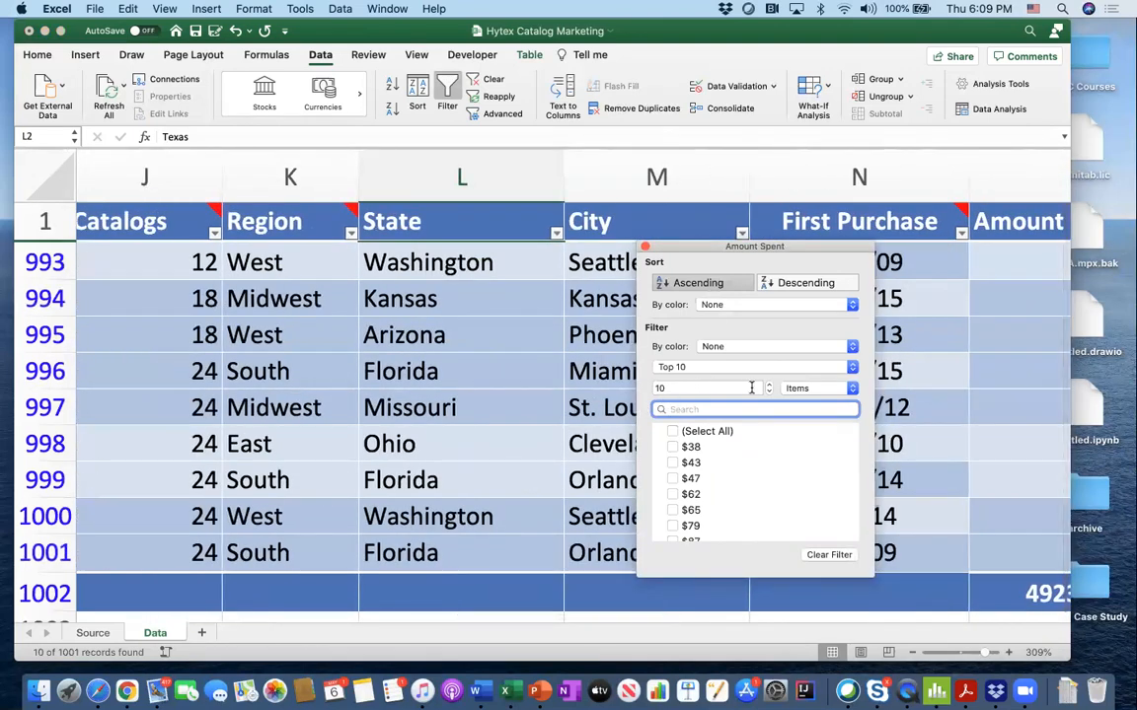
- Change the Amount Spent filter to the Bottom 10 items and close the filter options
click(721, 368)
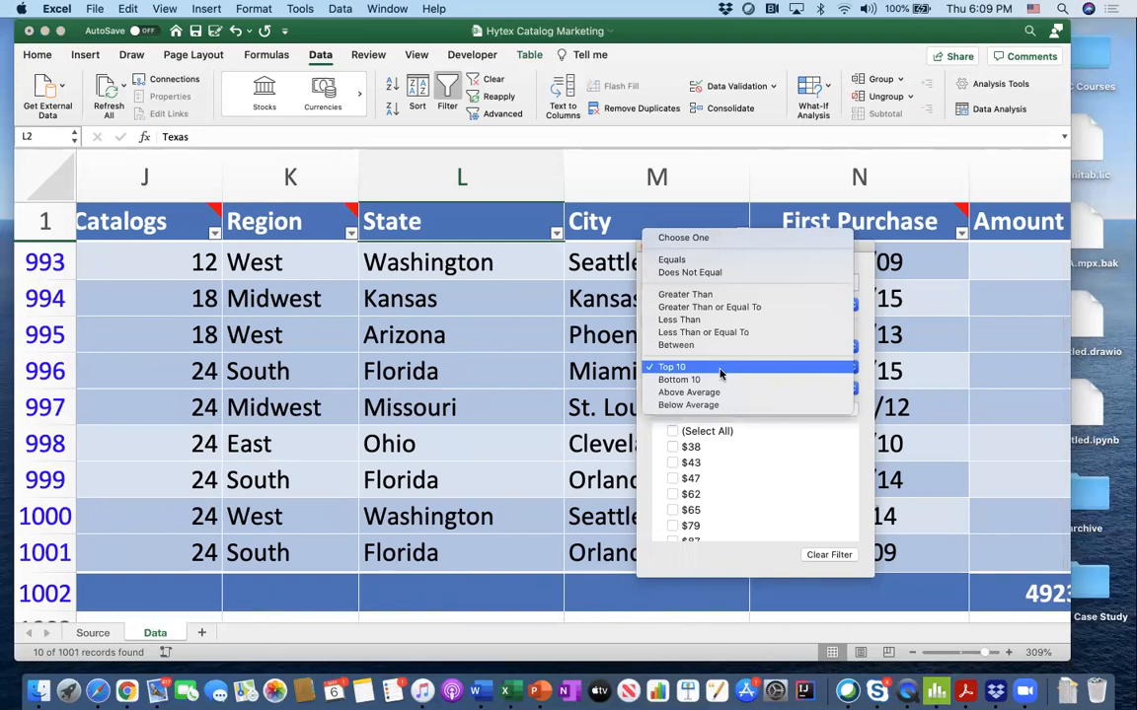
click(718, 380)
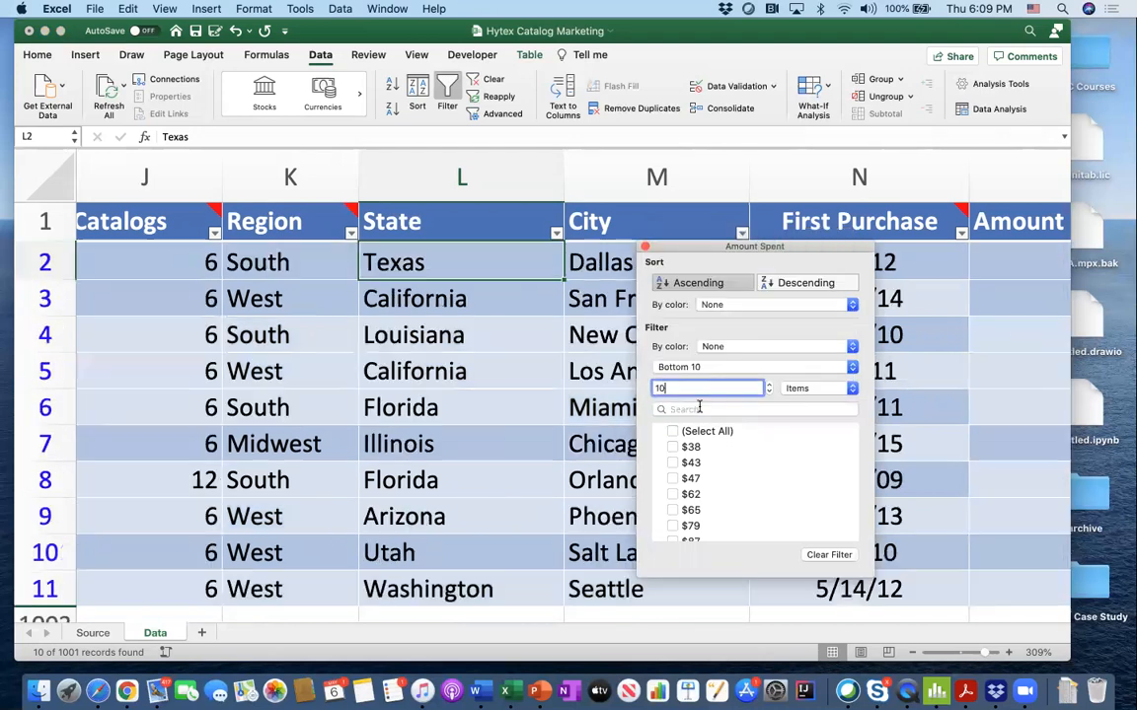
scroll(570, 415, right, 5)
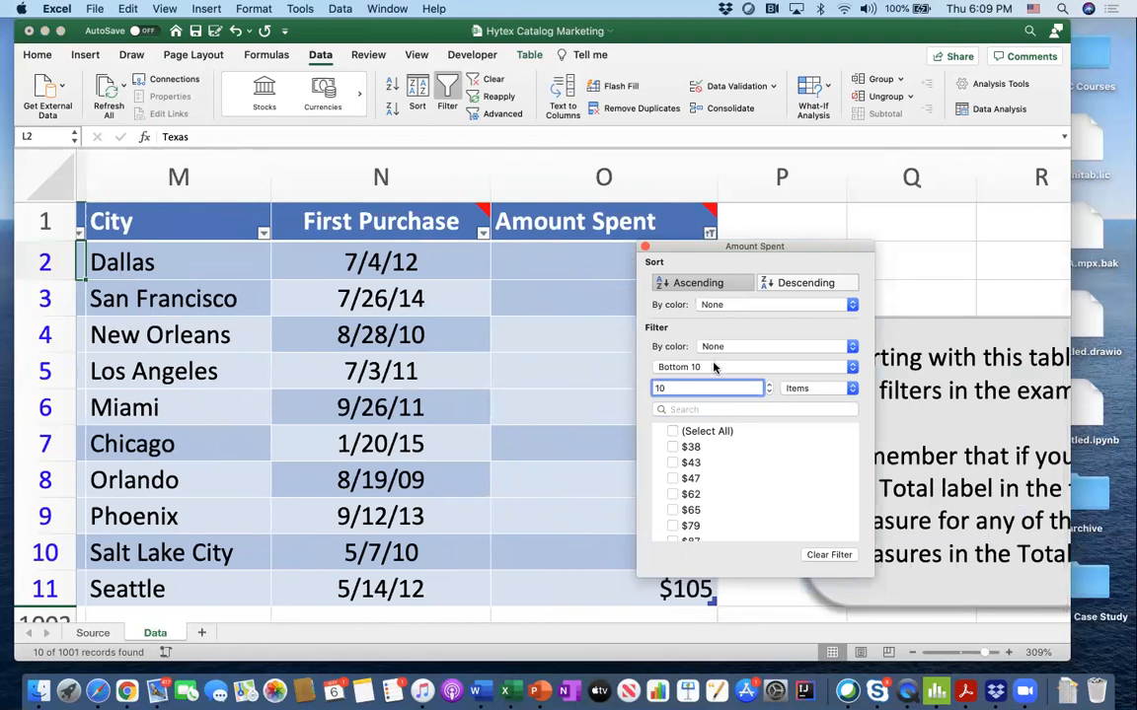
click(681, 366)
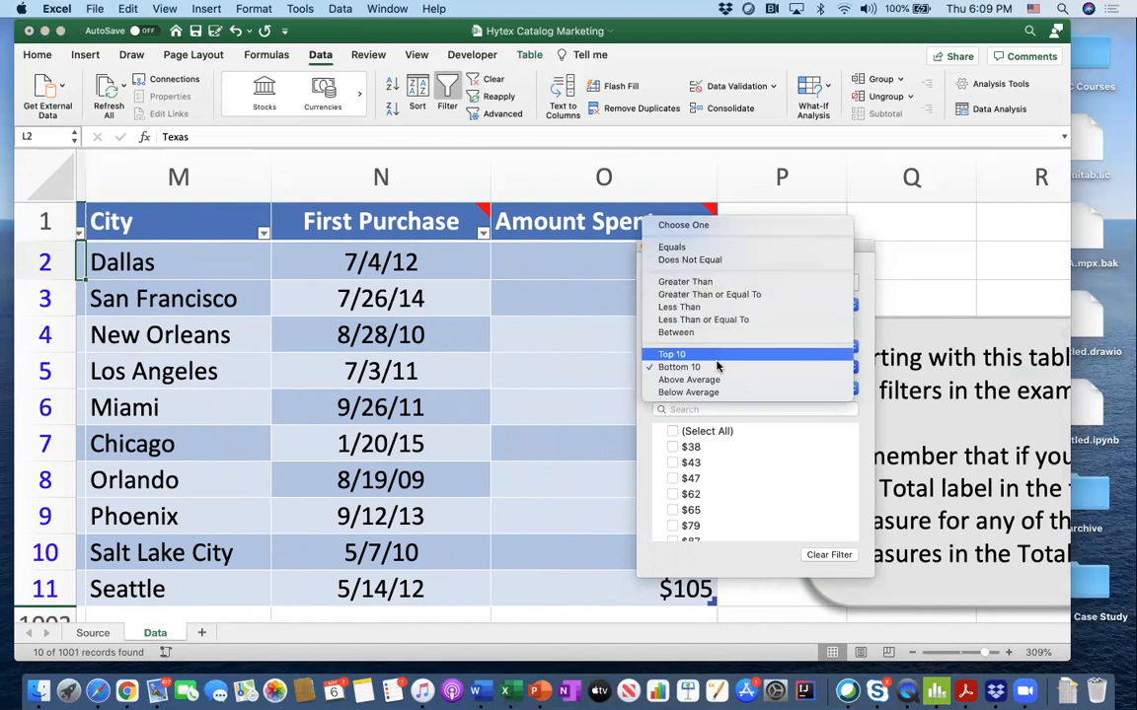
click(658, 460)
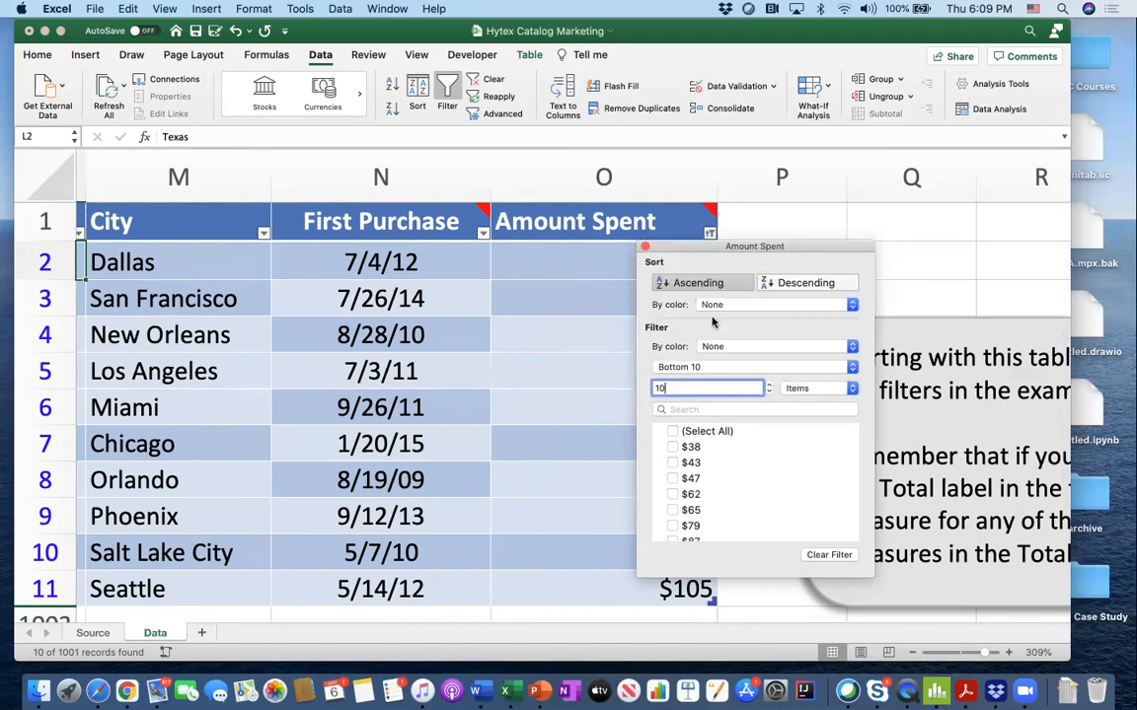
click(578, 224)
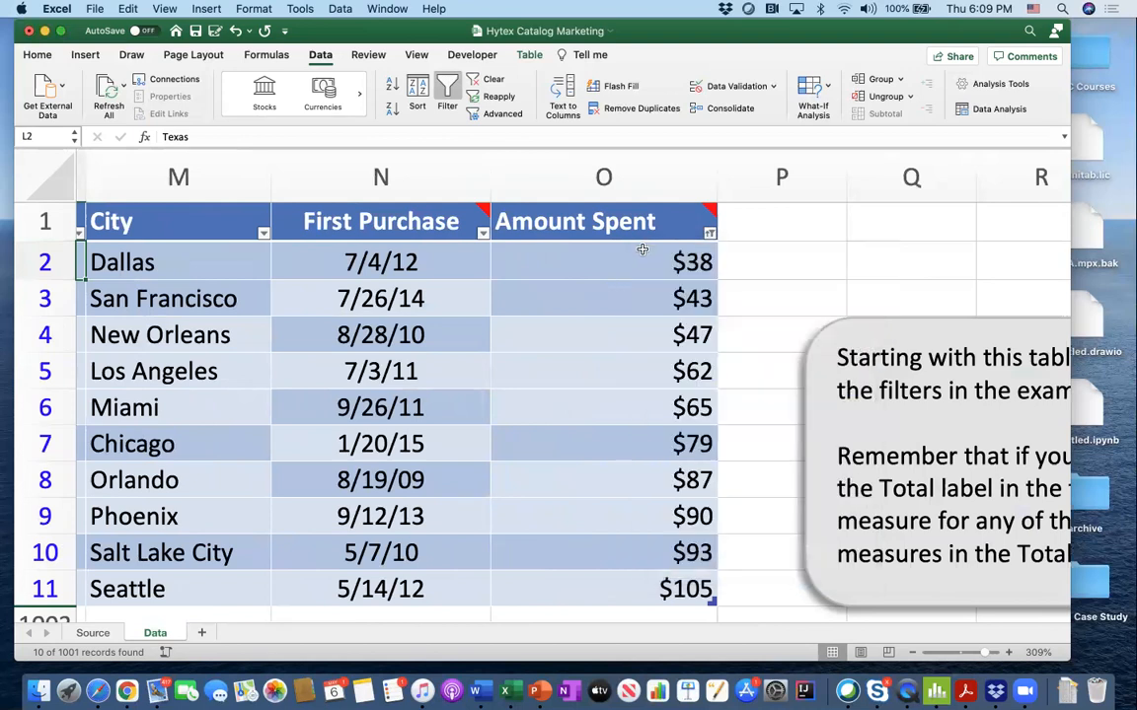
- Remove the Bottom 10 filter by selecting all Amount Spent values, and close the filter options
click(709, 233)
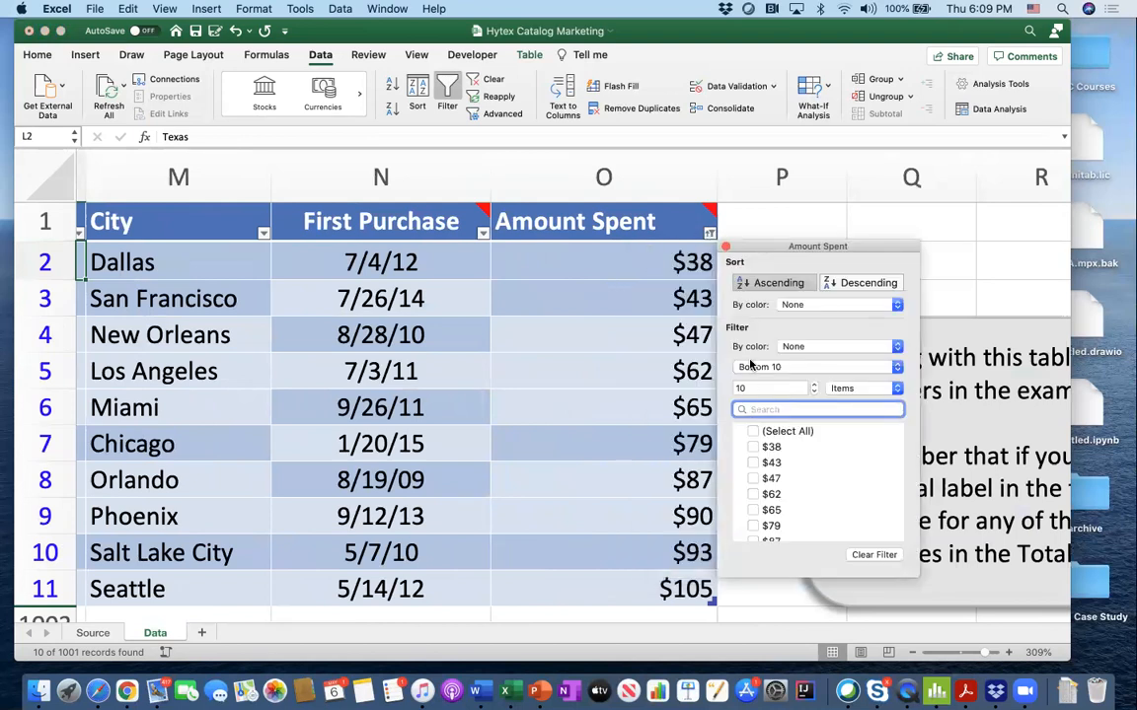
click(753, 431)
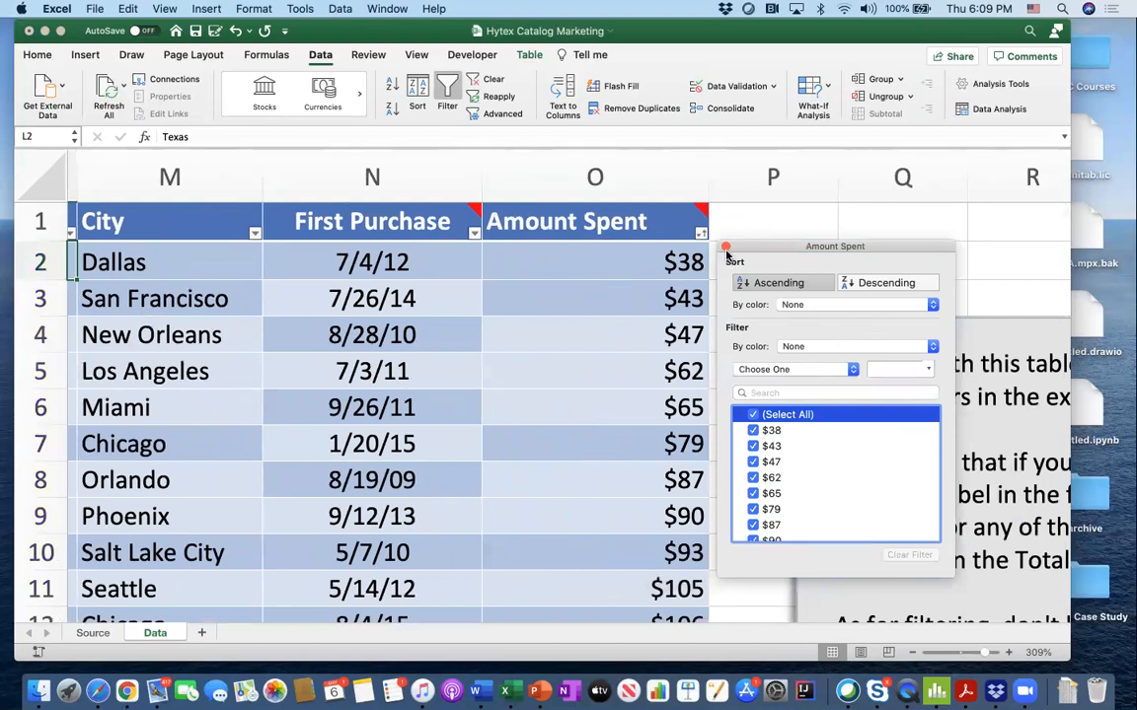
click(726, 248)
scroll(685, 375, left, 5)
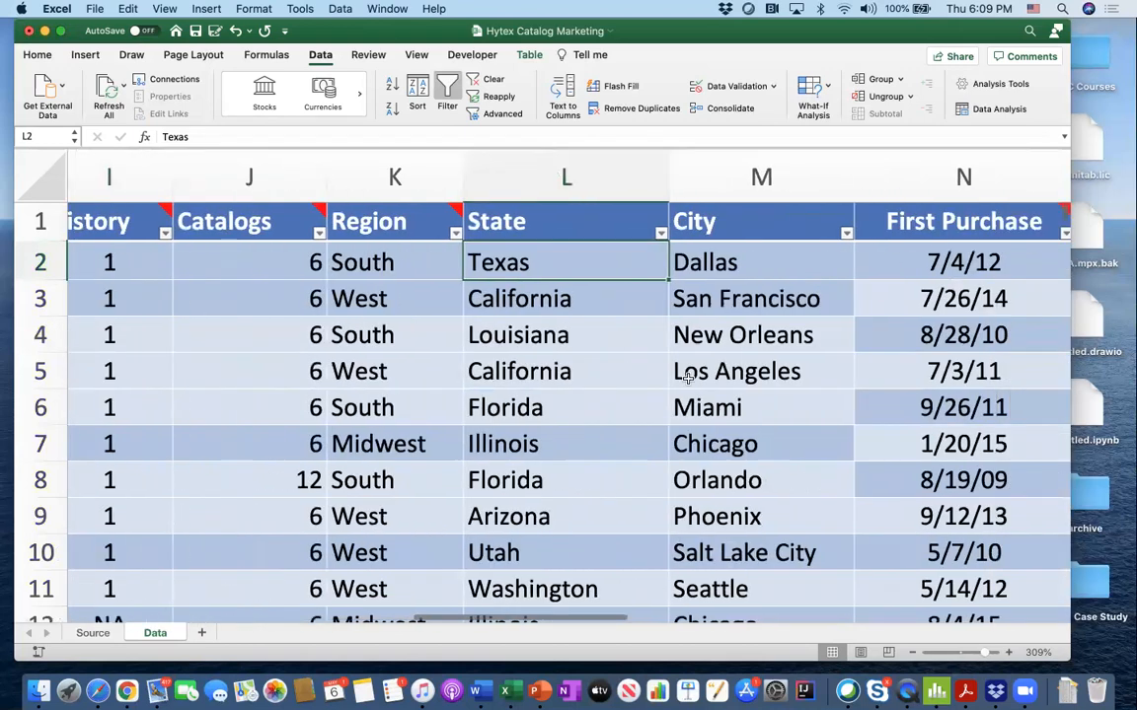
scroll(688, 378, right, 3)
scroll(688, 379, left, 1)
scroll(688, 379, down, 3)
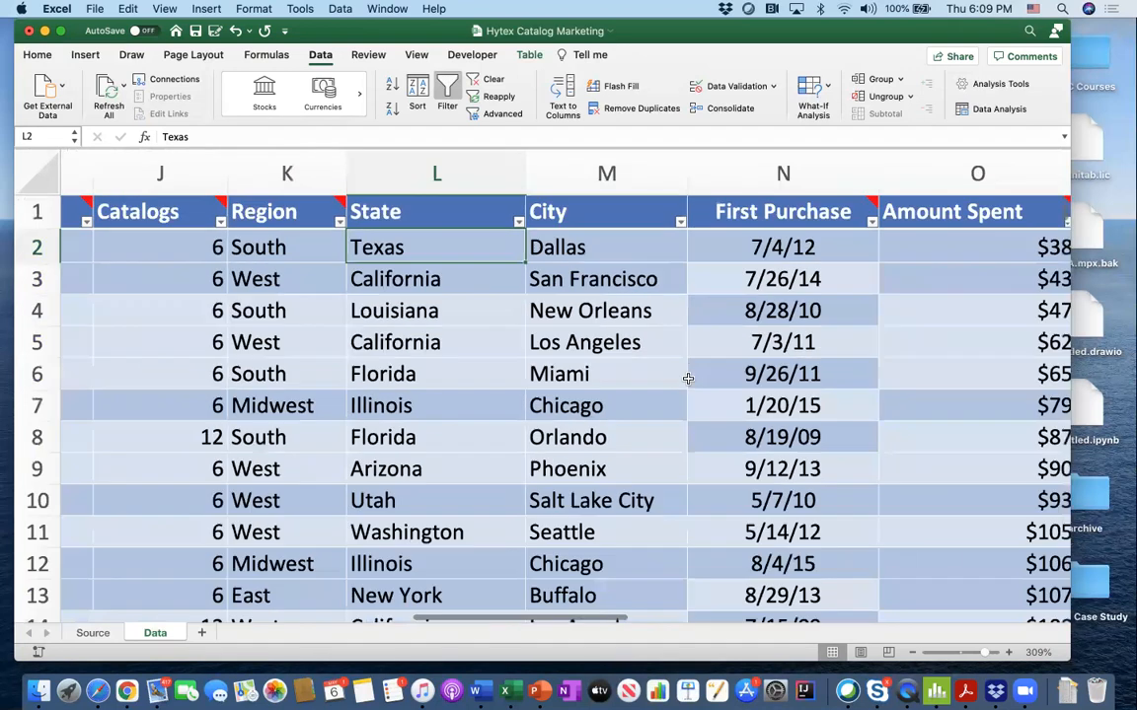
- Open the First Purchase column's filter options and examine the available years and the months within 2015
scroll(688, 382, down, 3)
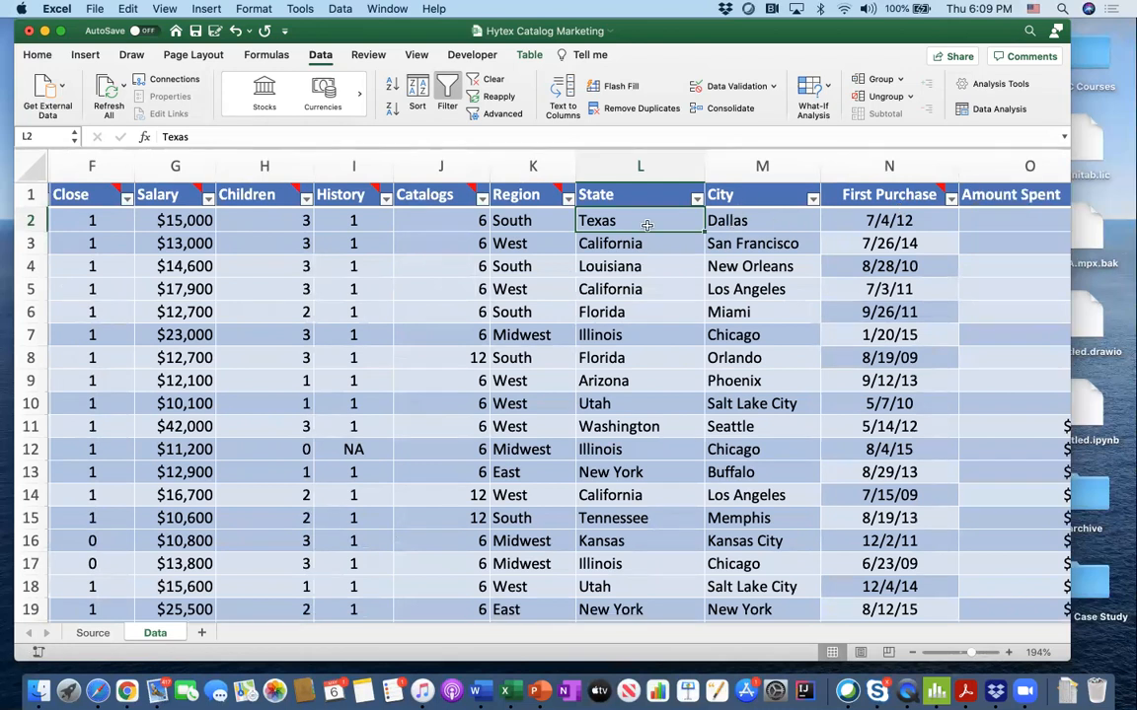
scroll(750, 208, right, 3)
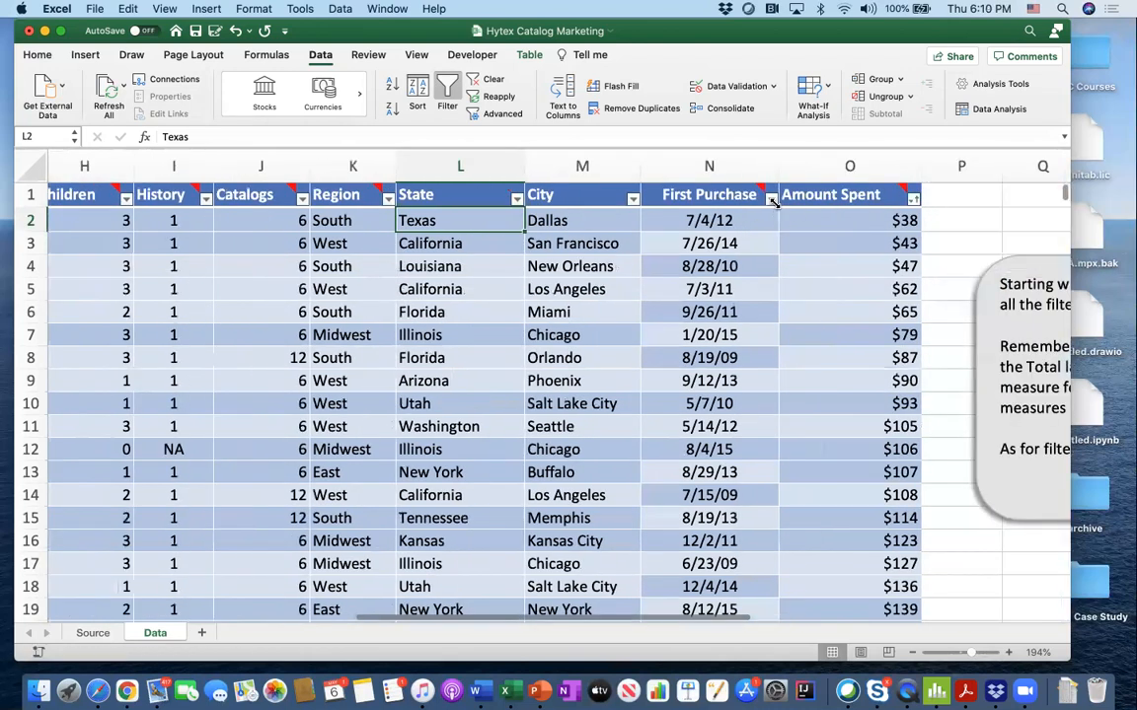
click(771, 199)
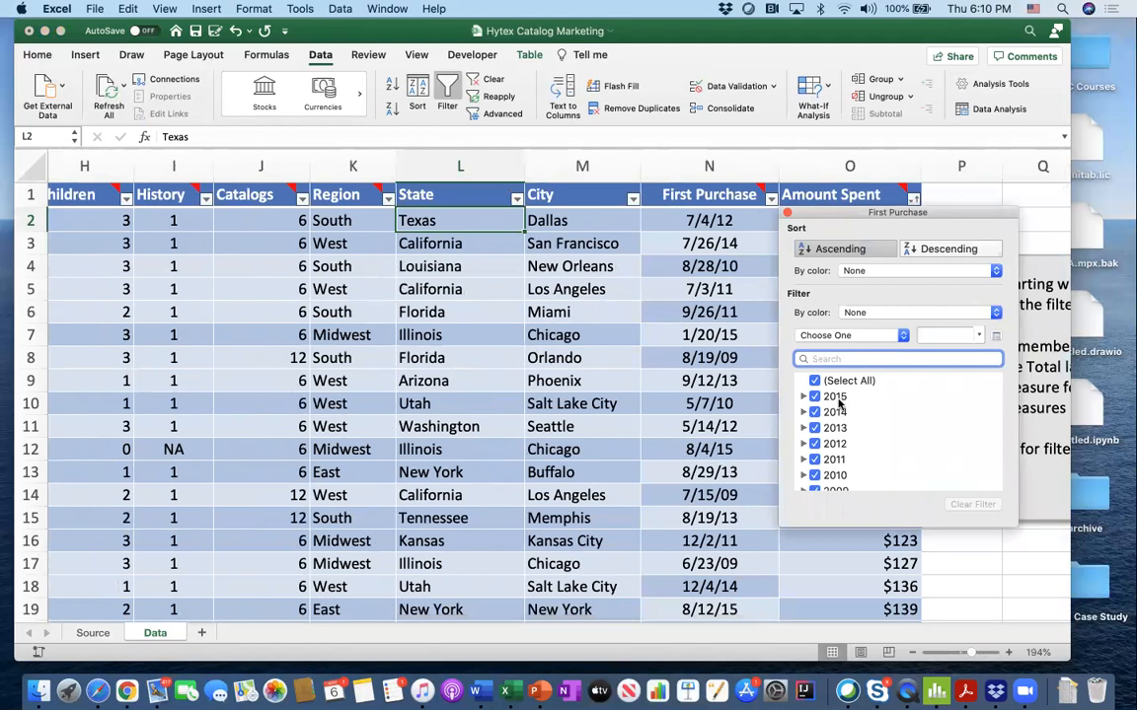
scroll(846, 418, down, 2)
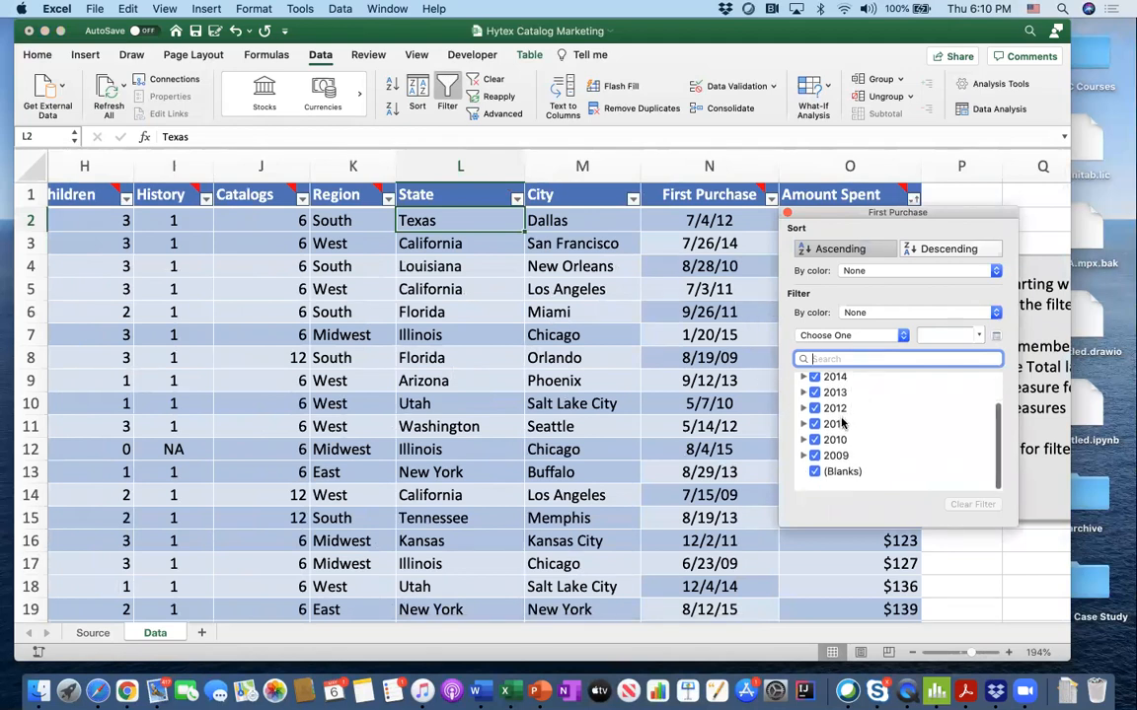
scroll(841, 422, up, 2)
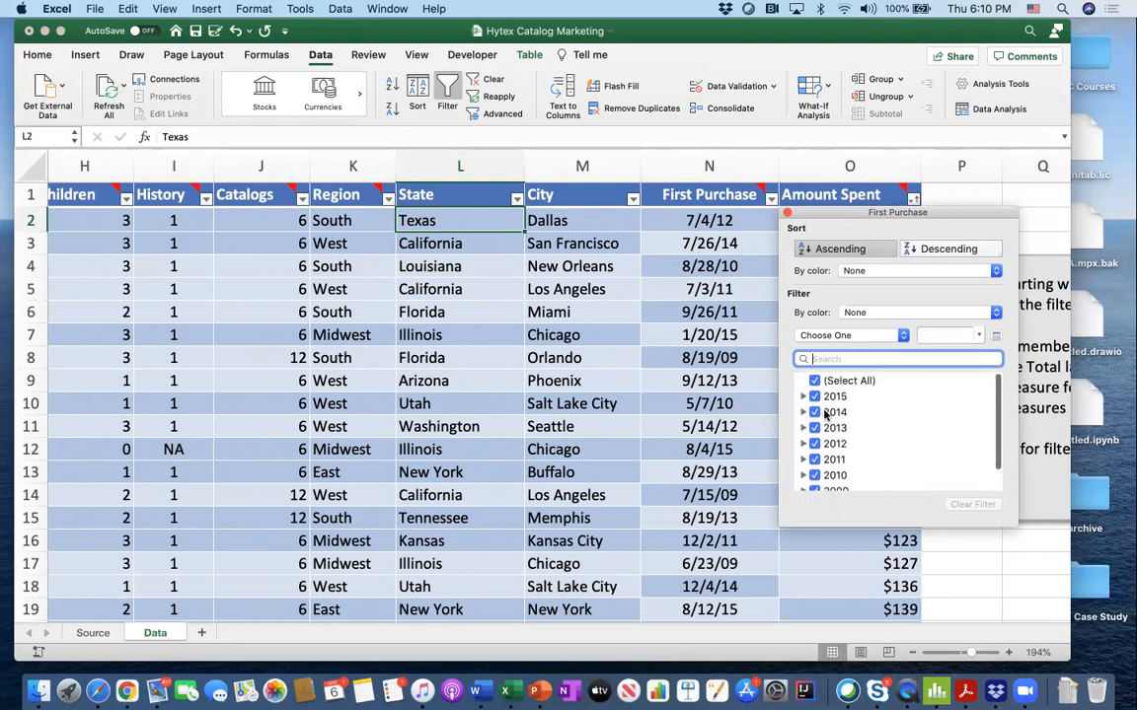
click(804, 397)
scroll(843, 434, down, 2)
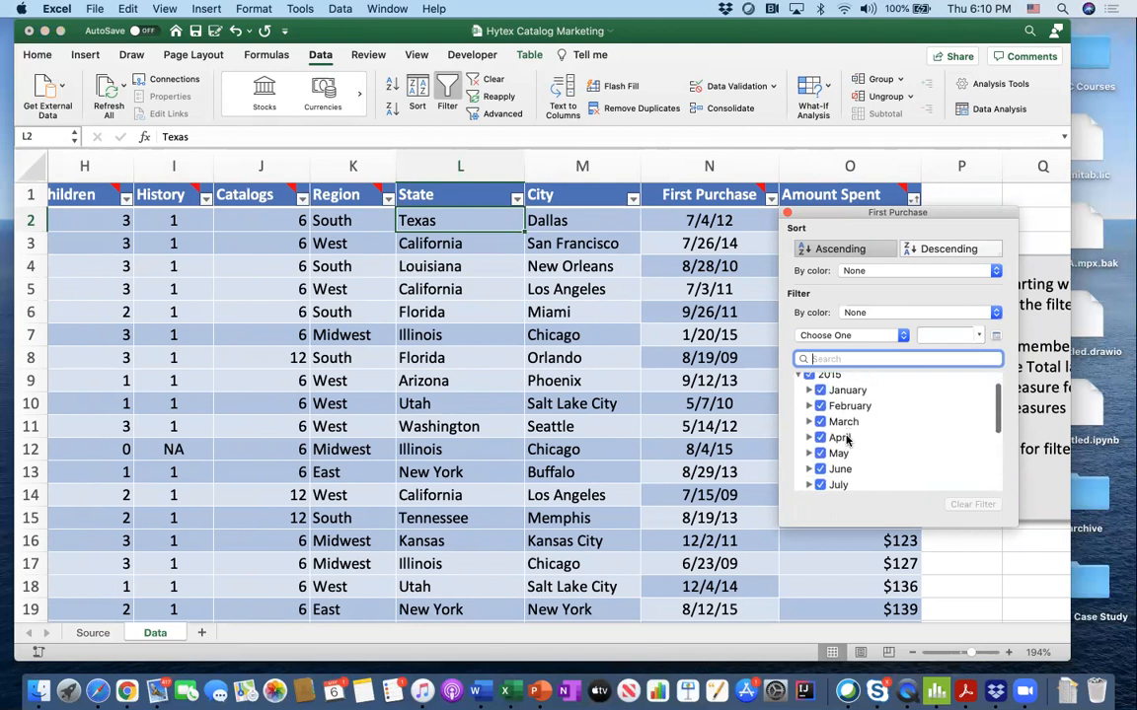
scroll(853, 445, down, 2)
scroll(852, 446, up, 2)
scroll(850, 446, down, 3)
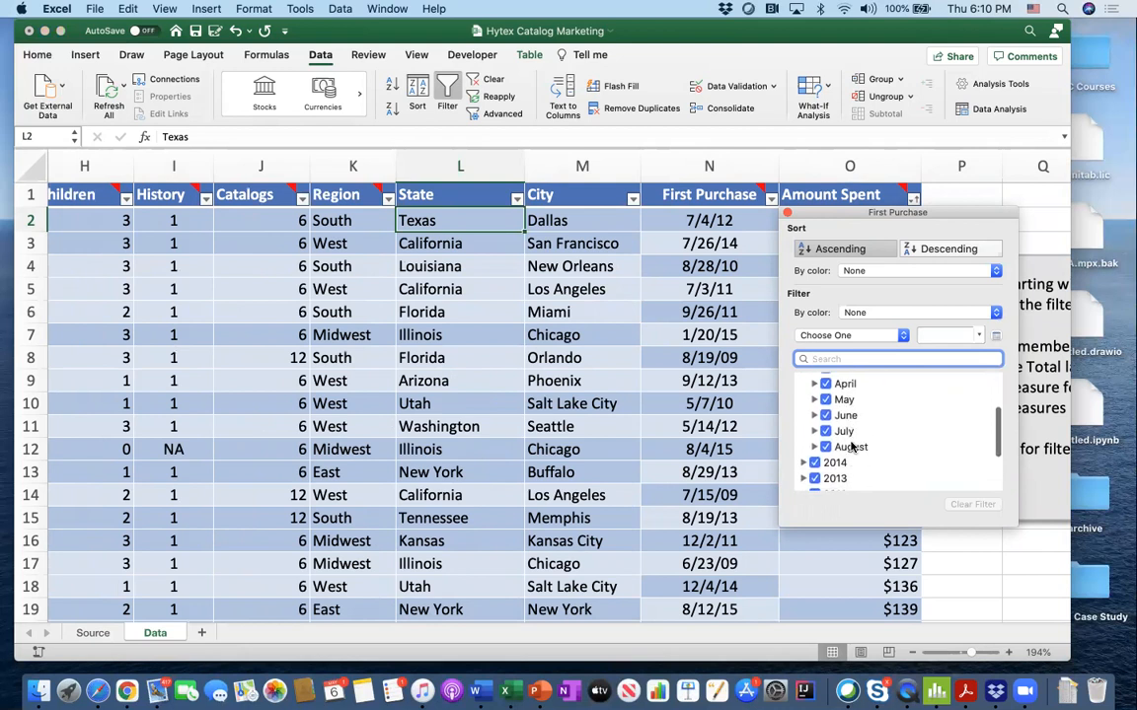
scroll(850, 445, up, 3)
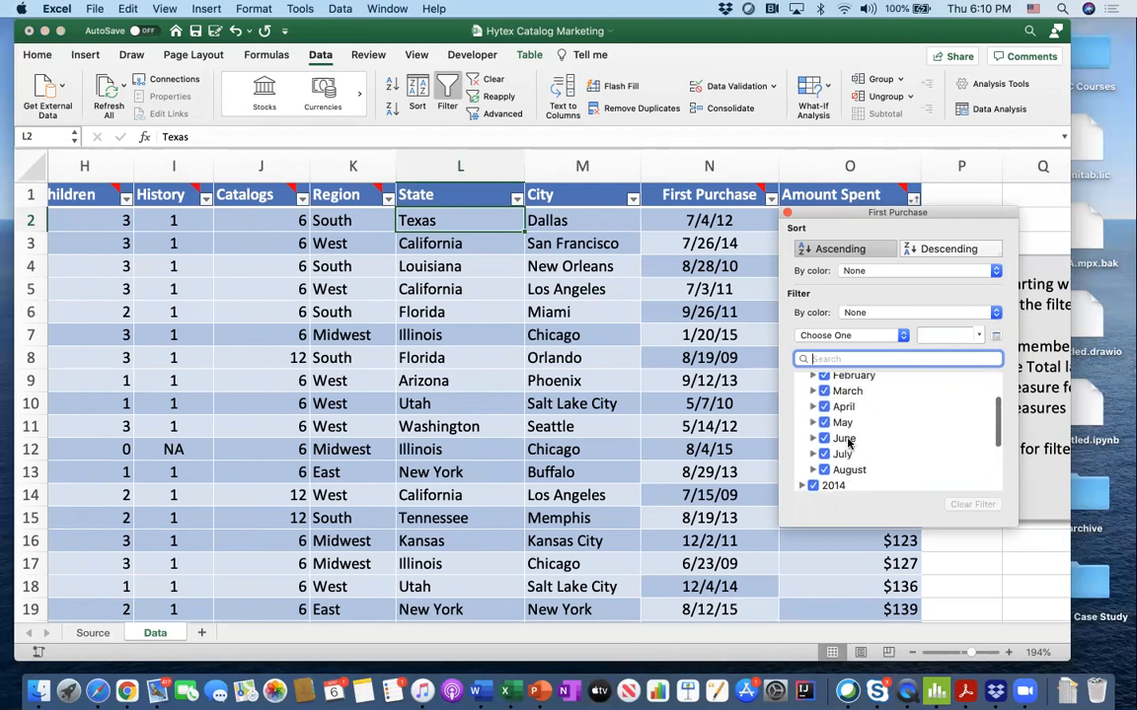
click(860, 335)
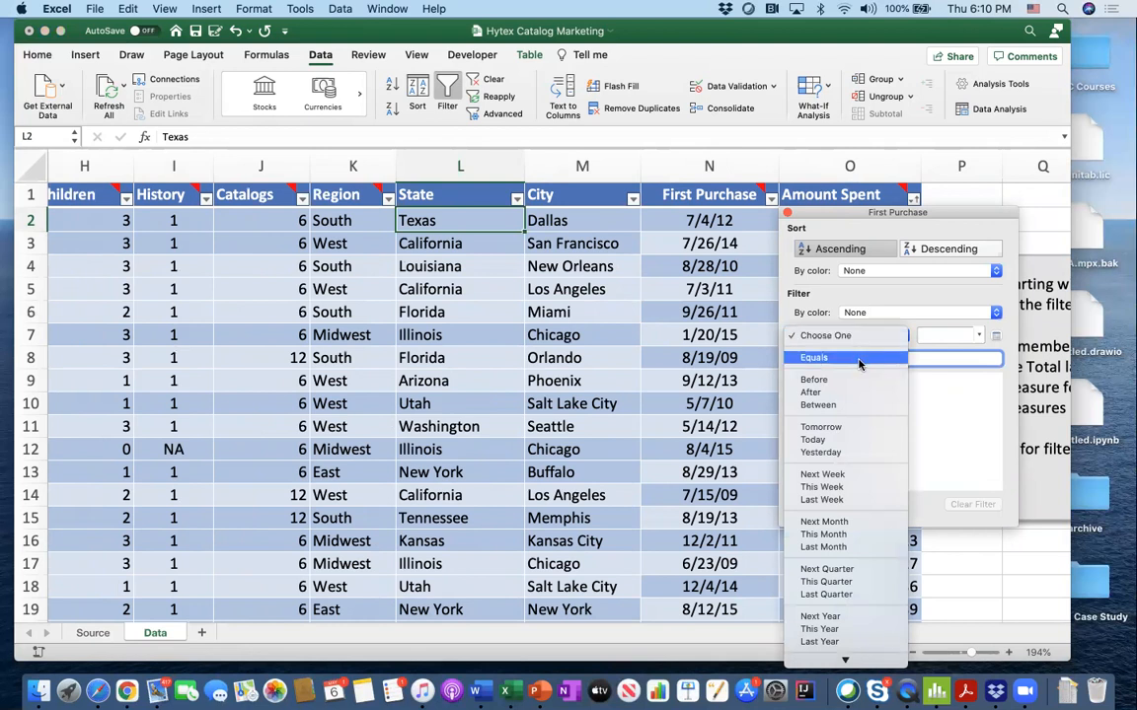
click(857, 362)
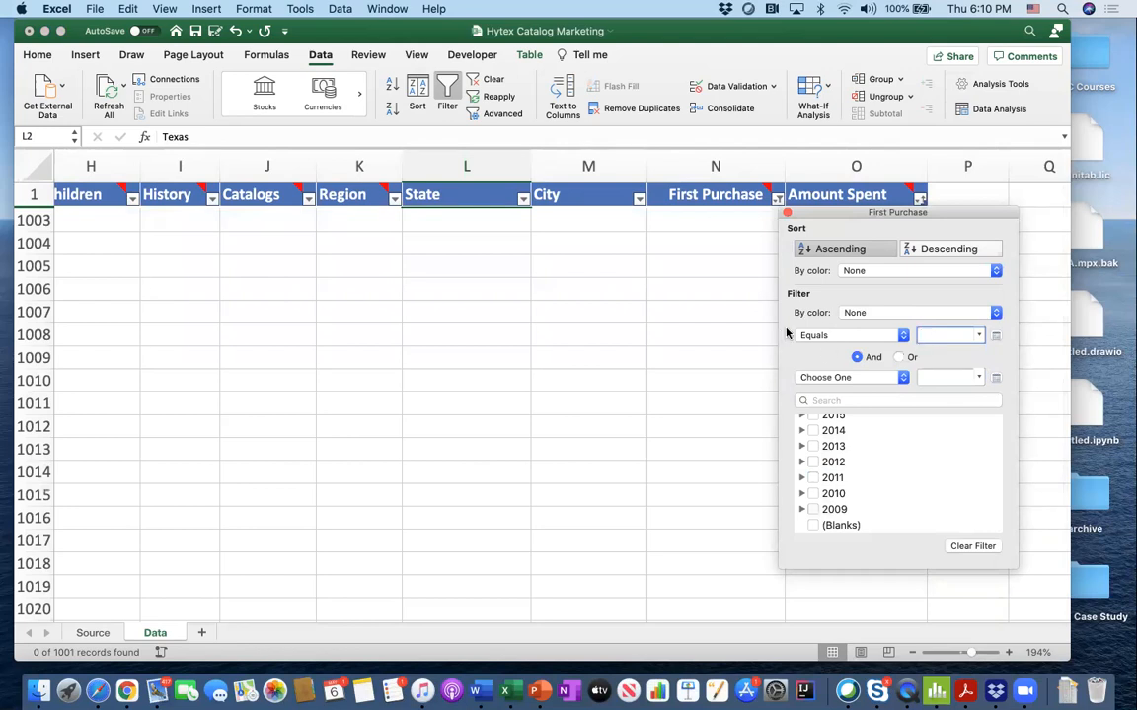
scroll(826, 441, up, 2)
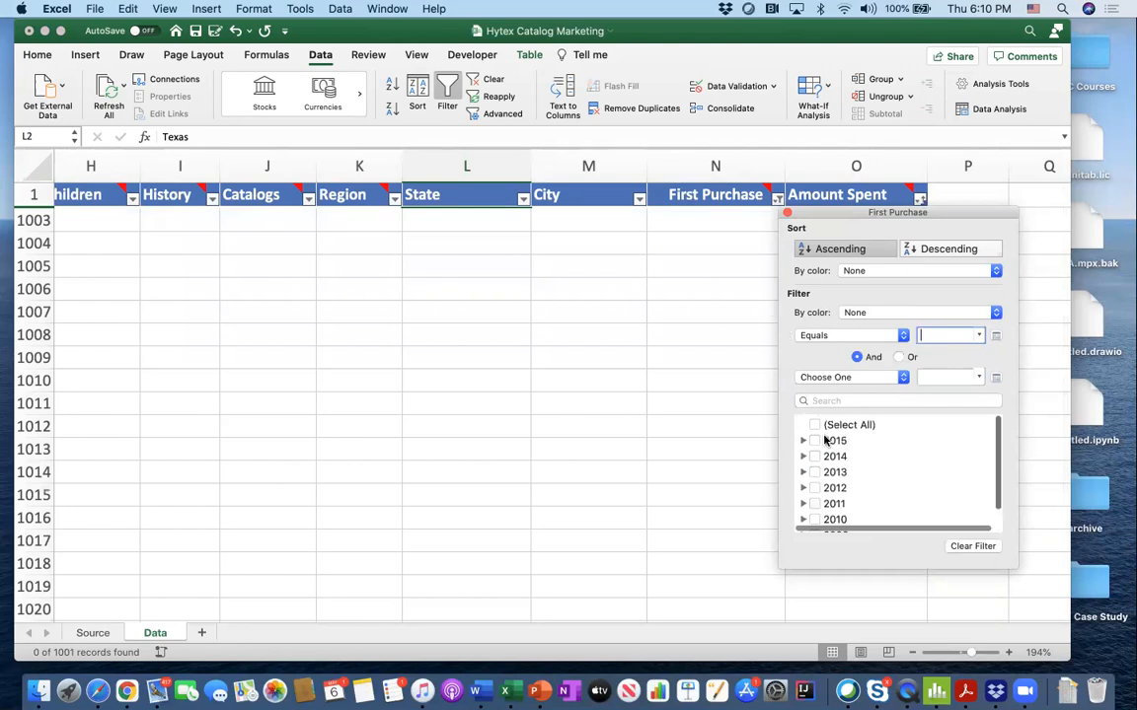
click(819, 390)
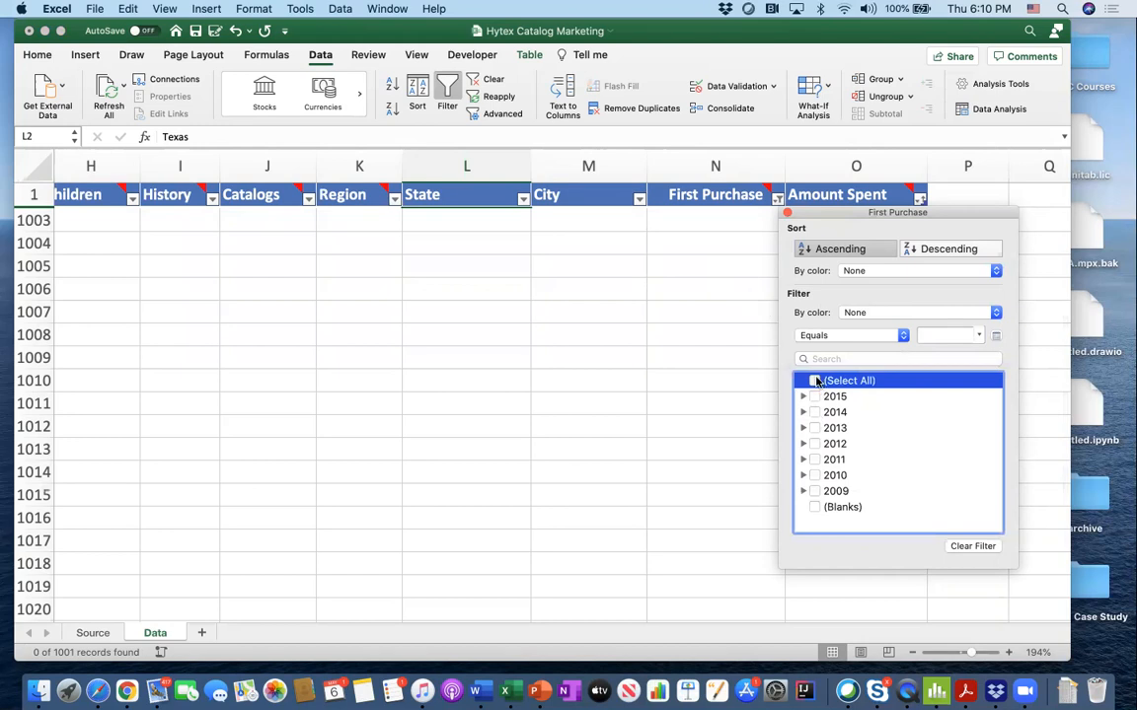
click(815, 381)
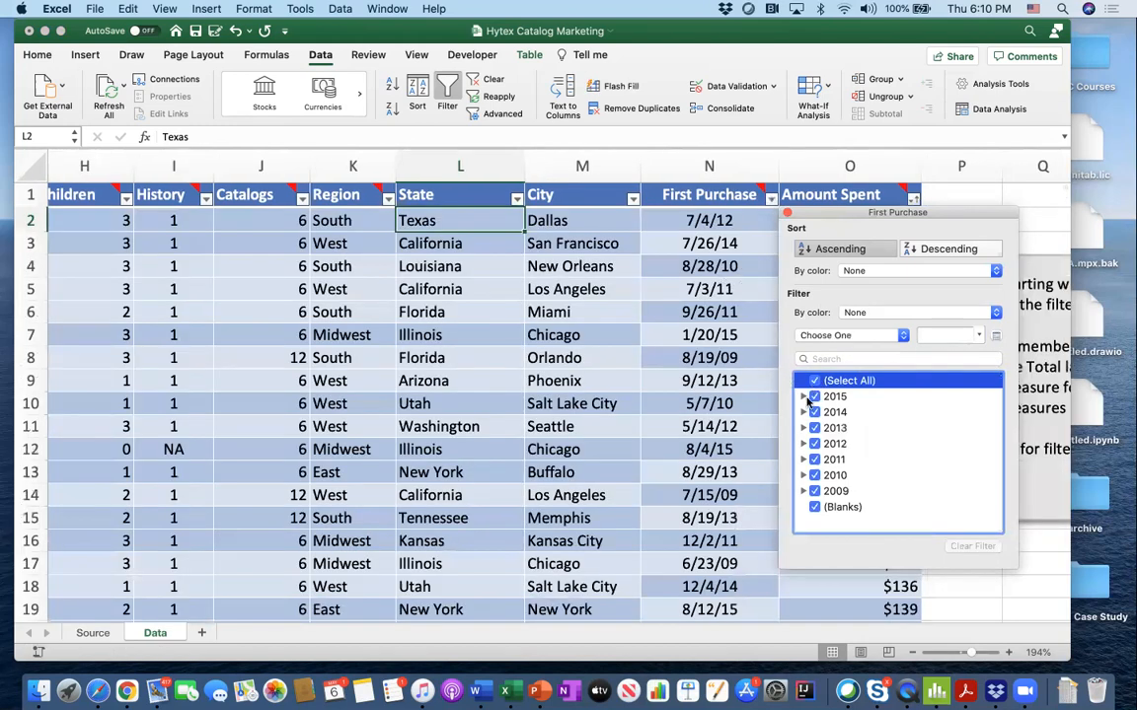
- Clear all First Purchase dates from the filter and select only January of 2015 and January of 2014
click(803, 397)
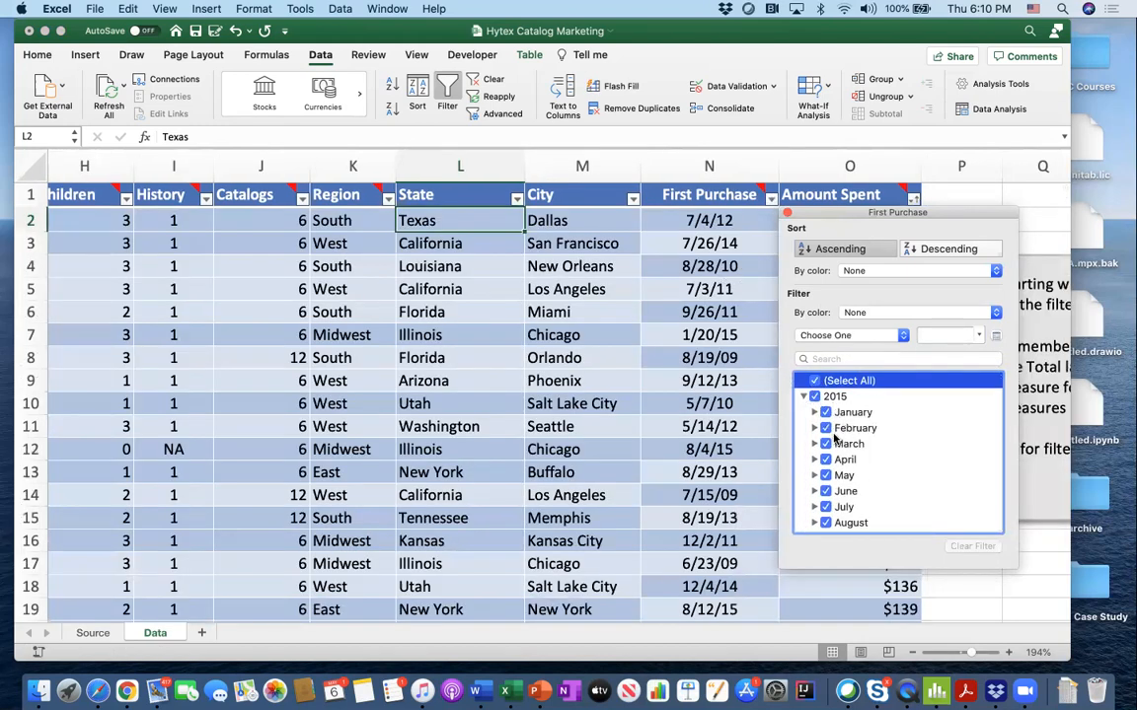
click(815, 381)
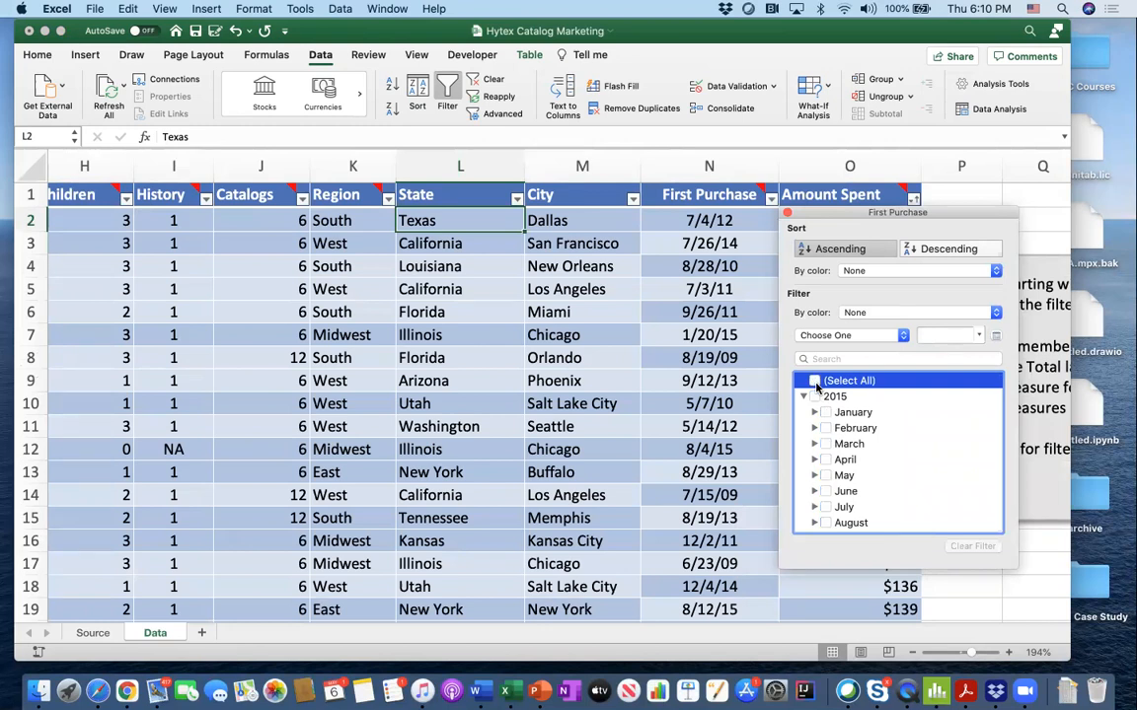
click(829, 415)
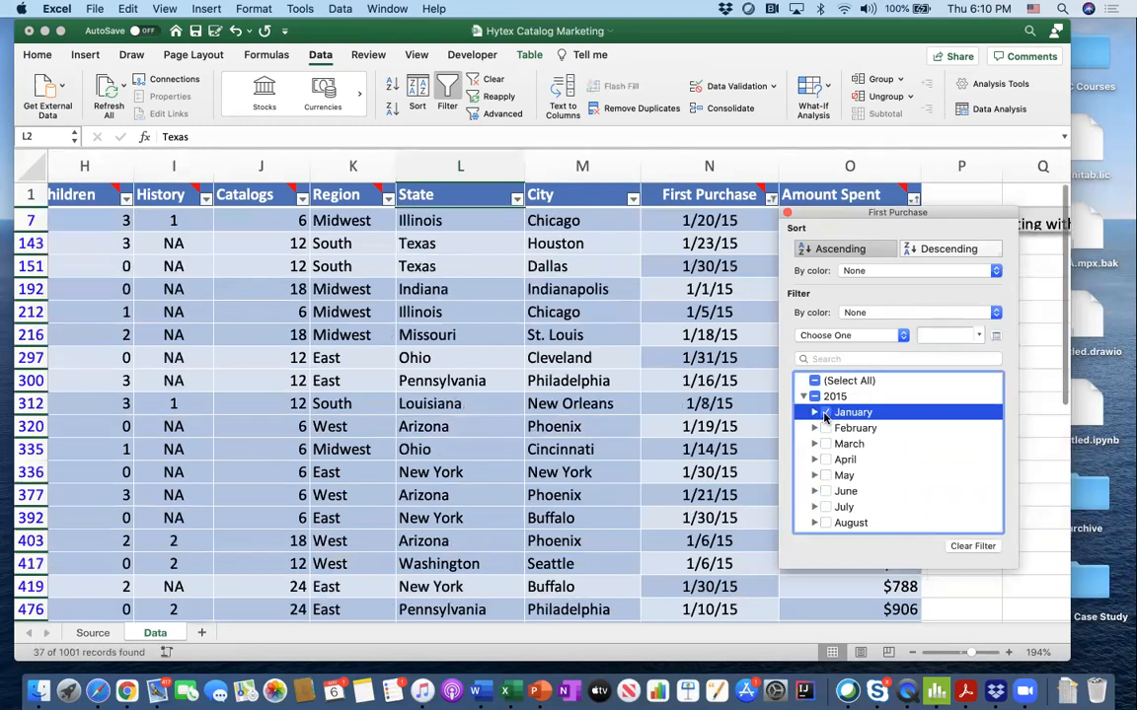
scroll(825, 418, down, 2)
scroll(824, 417, down, 2)
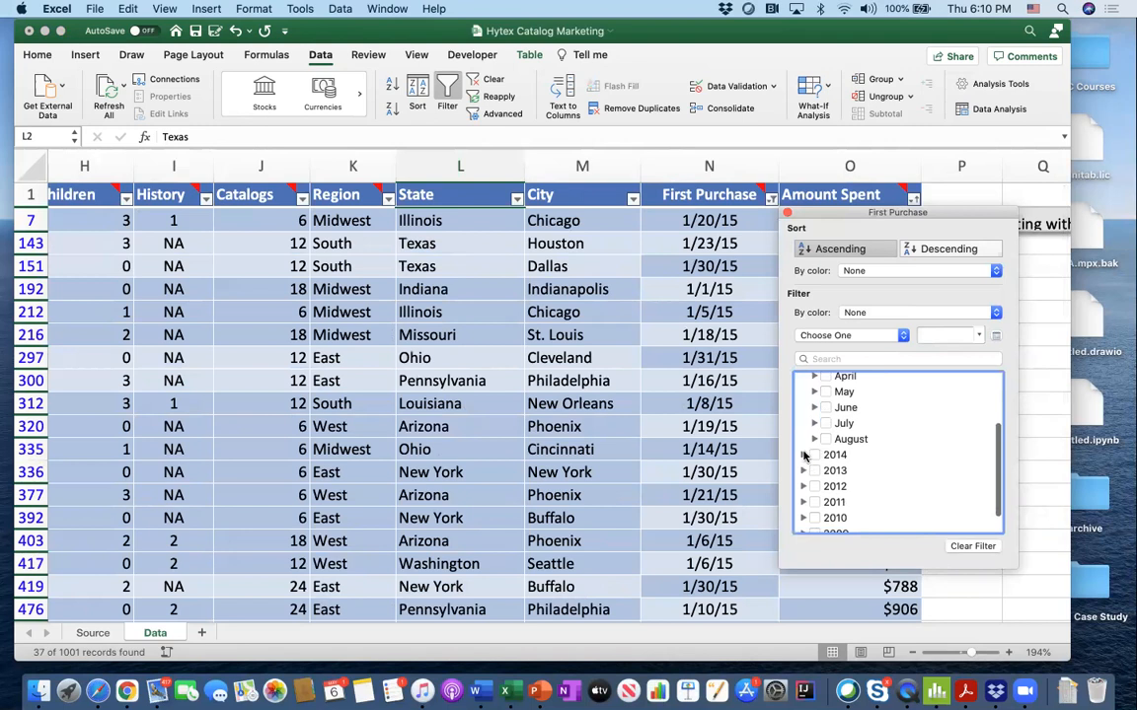
click(804, 454)
click(827, 471)
- Add January of 2013 and January of 2012 to the First Purchase filter
scroll(828, 474, down, 5)
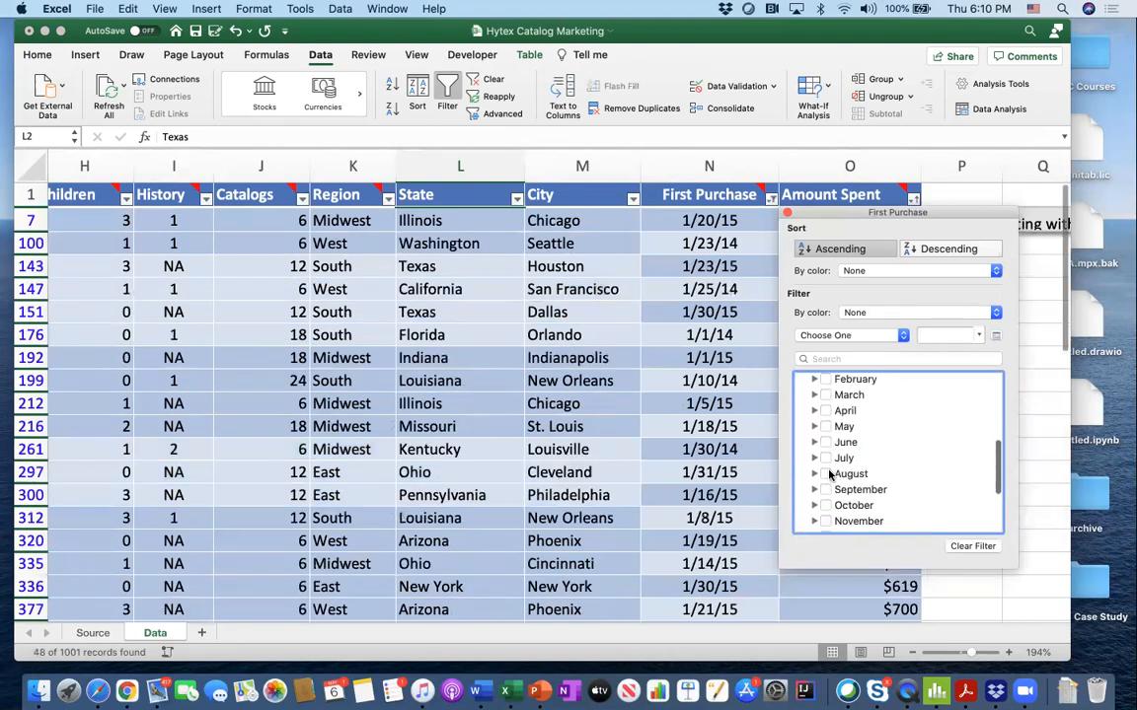
click(803, 475)
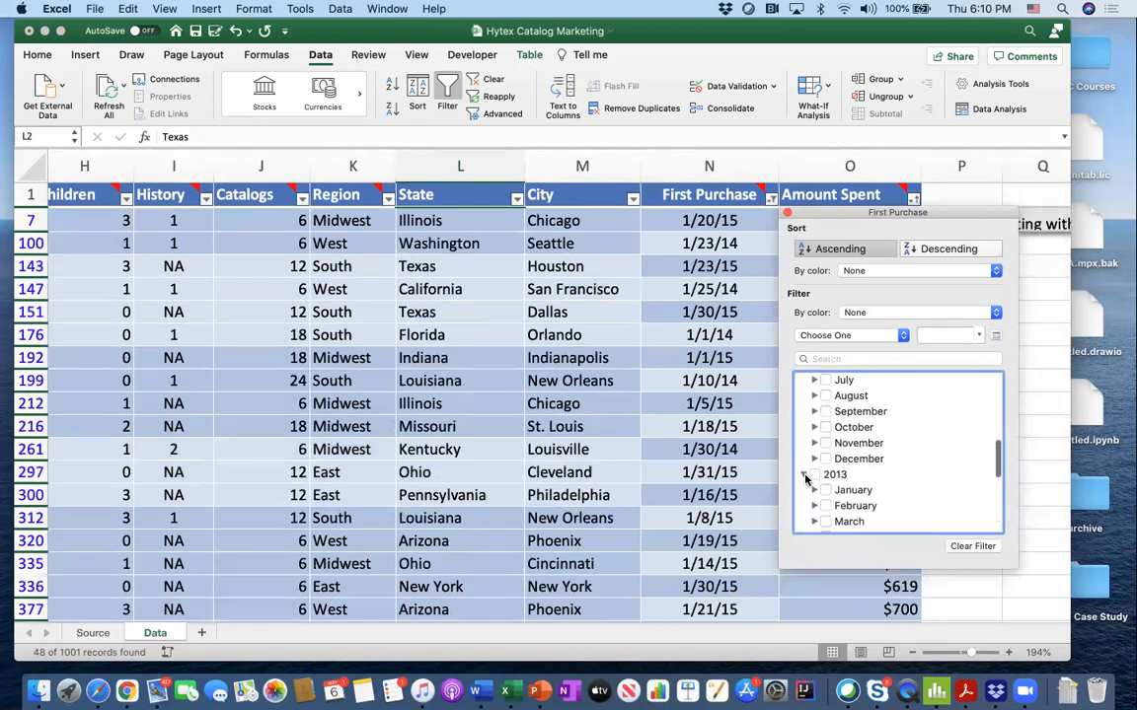
click(827, 491)
scroll(828, 491, down, 8)
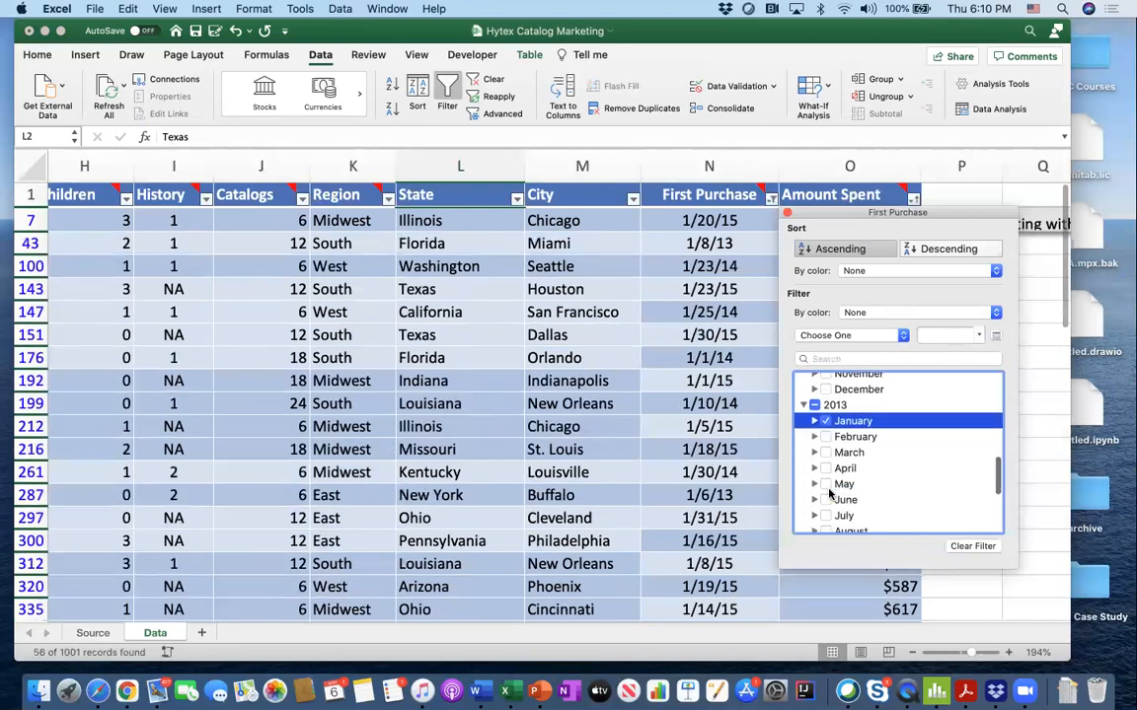
click(803, 466)
click(826, 432)
- Add January of 2011 to the First Purchase filter, leaving the whole year 2010 unselected
scroll(832, 487, down, 2)
scroll(832, 488, down, 5)
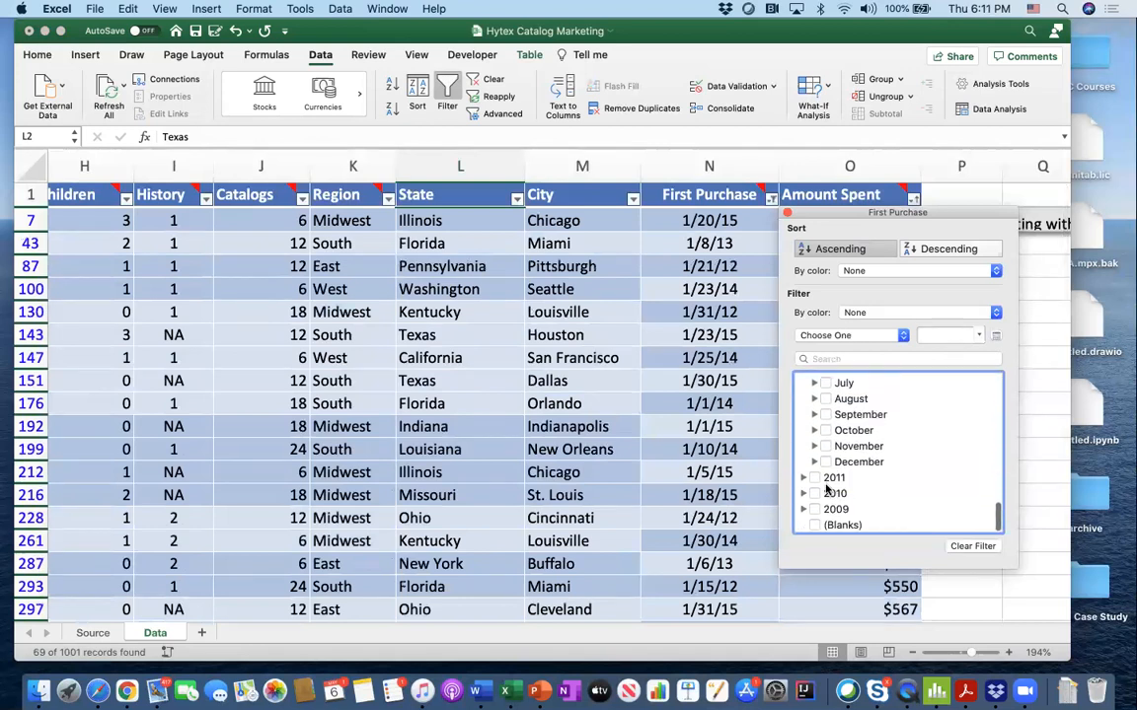
click(826, 493)
click(803, 478)
click(826, 493)
scroll(825, 495, down, 5)
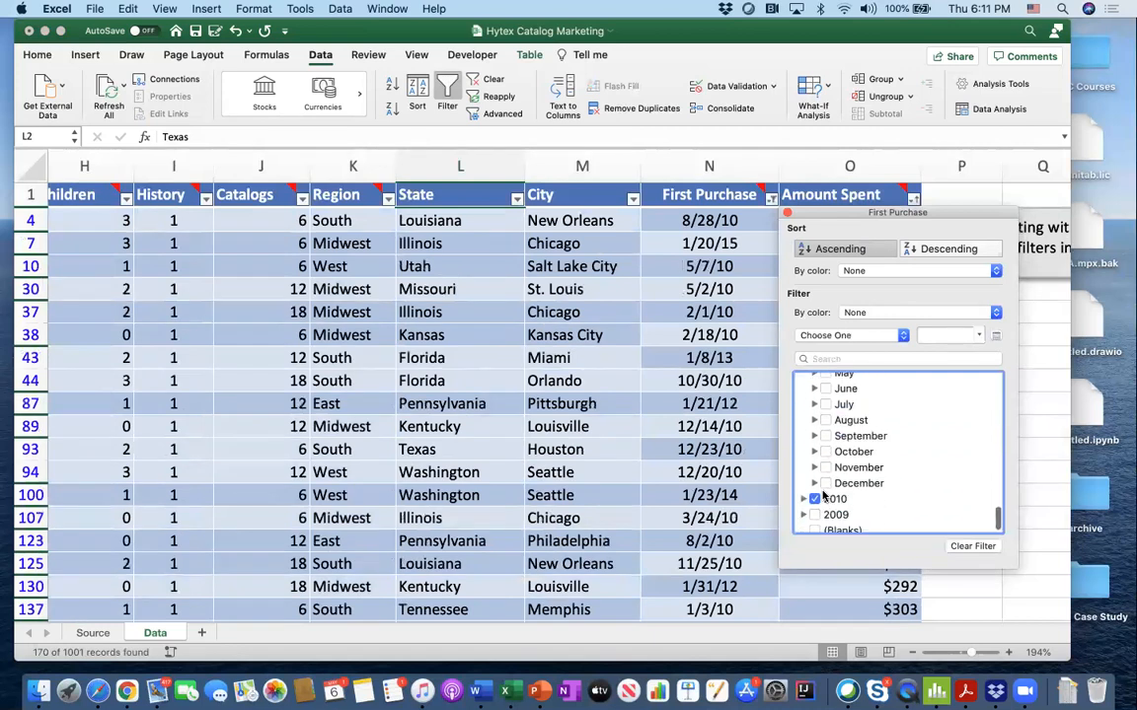
click(815, 497)
- Add January of 2010 and January of 2009 to the First Purchase filter and close the filter options
click(803, 493)
scroll(837, 472, down, 2)
click(827, 451)
scroll(844, 467, down, 3)
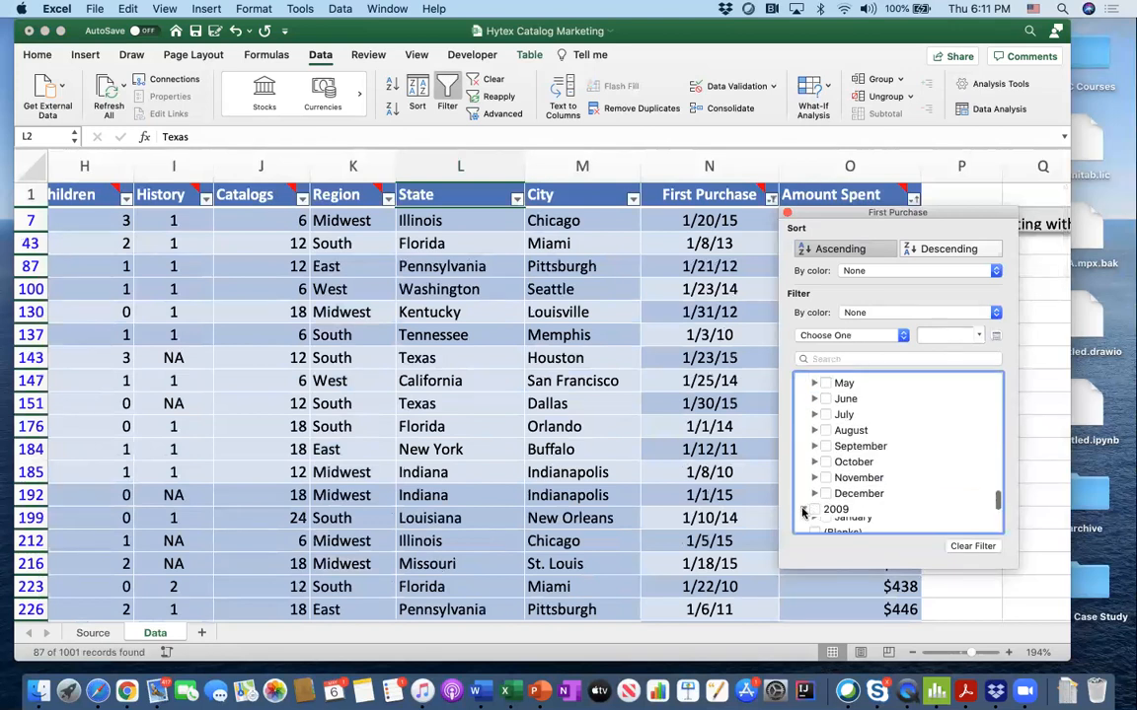
click(827, 526)
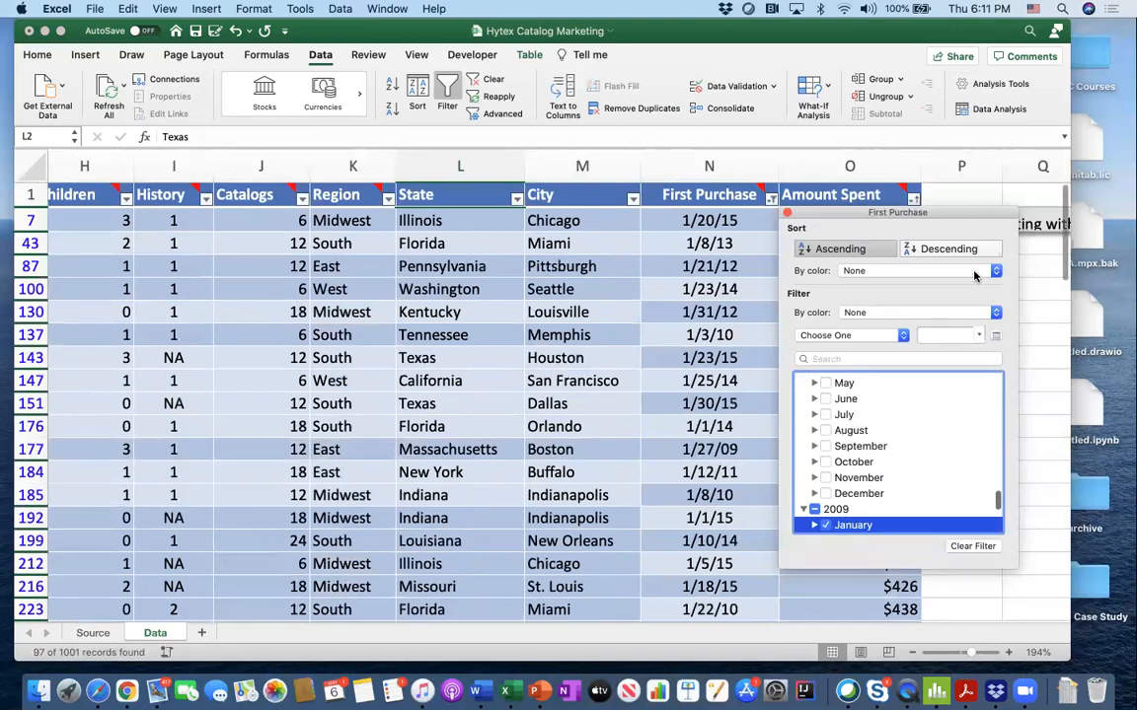
click(786, 213)
- Examine the customer records filtered to January first purchases across all columns and check the First Purchase filter options again
scroll(774, 338, left, 5)
scroll(773, 337, right, 4)
scroll(774, 338, right, 3)
scroll(773, 338, left, 8)
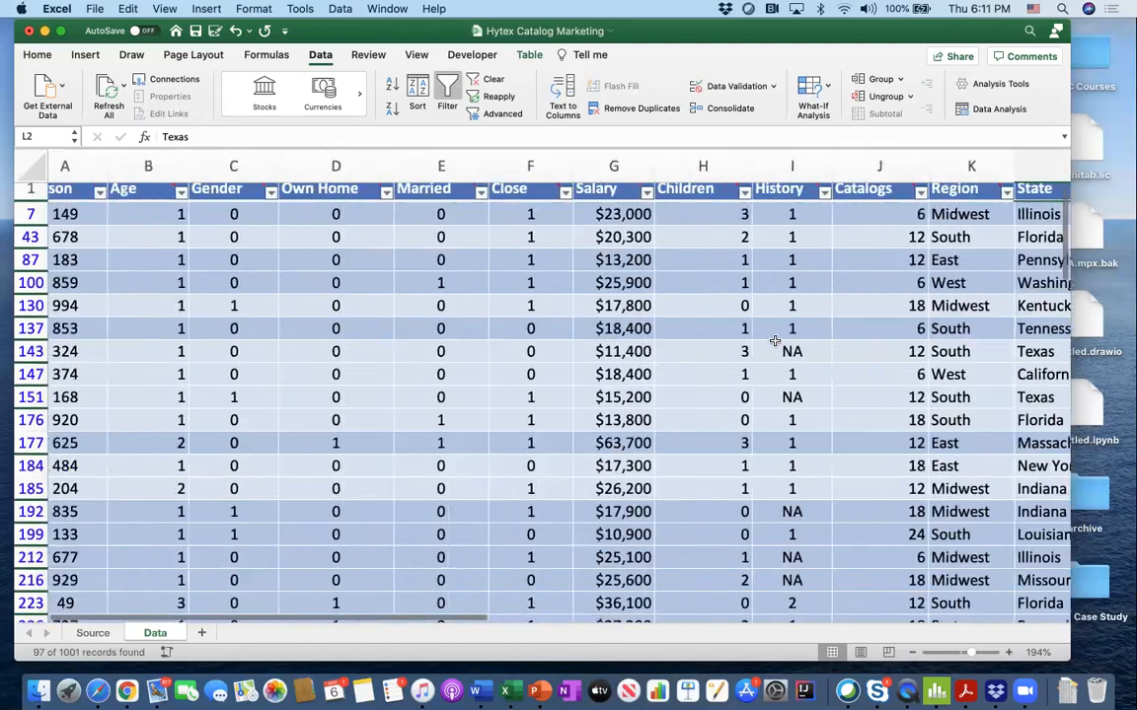
scroll(774, 338, down, 1)
scroll(773, 338, down, 10)
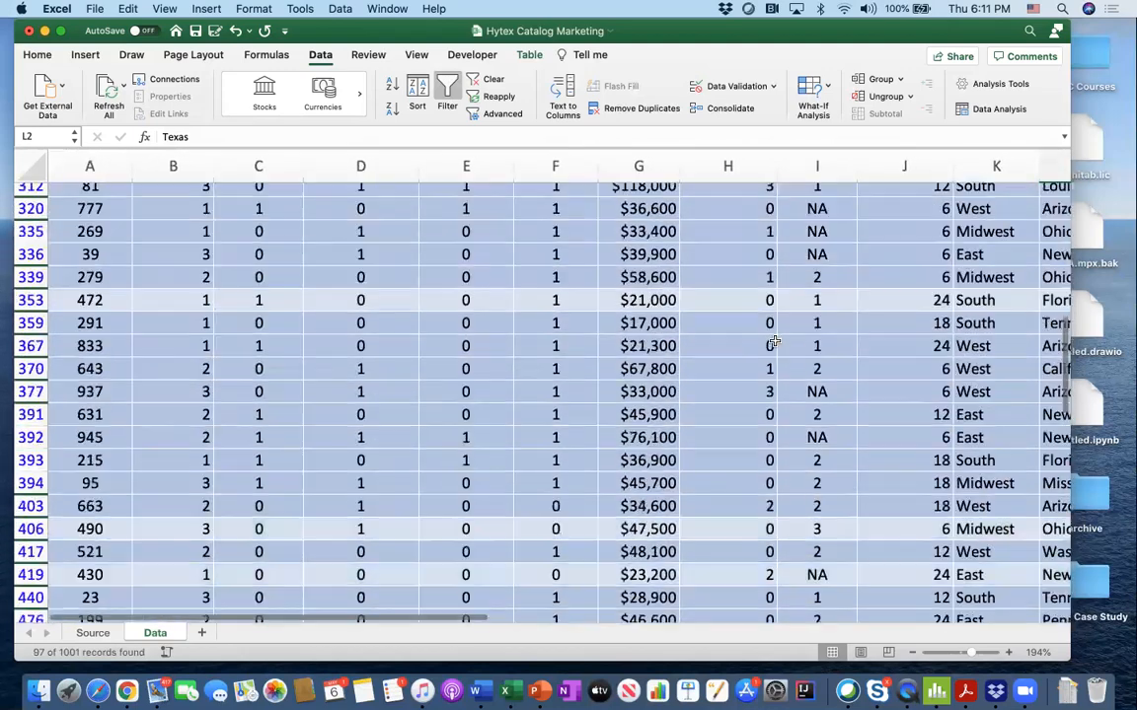
scroll(773, 338, up, 2)
scroll(774, 338, right, 4)
scroll(776, 340, up, 4)
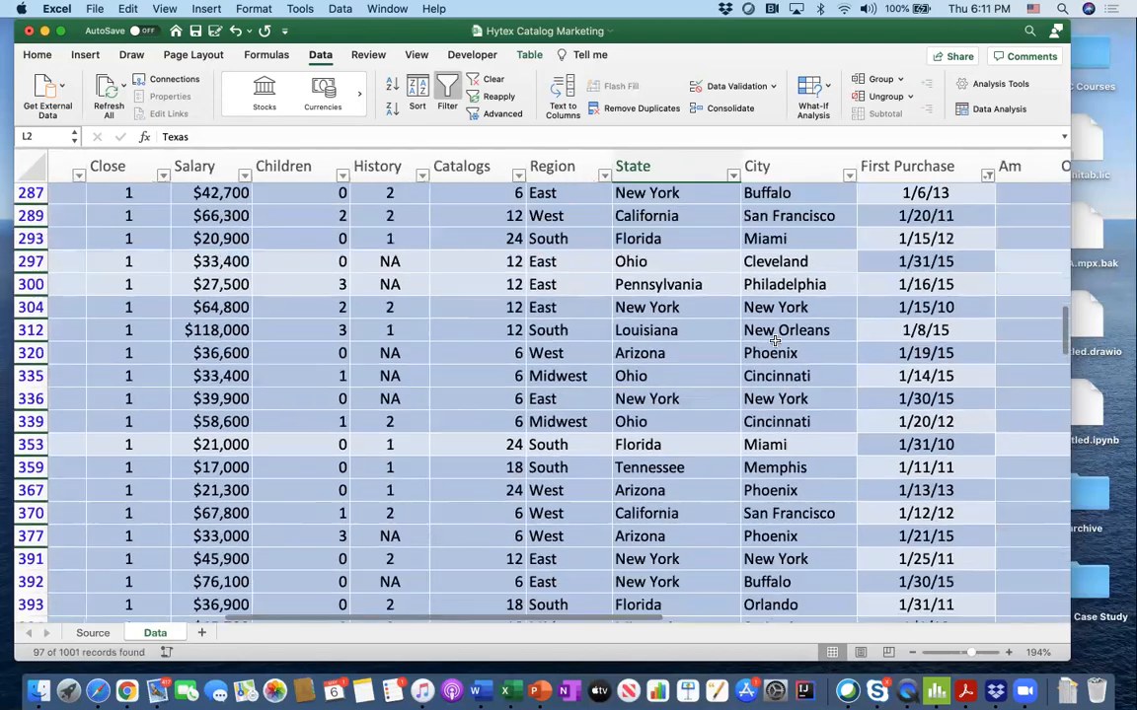
scroll(776, 341, up, 10)
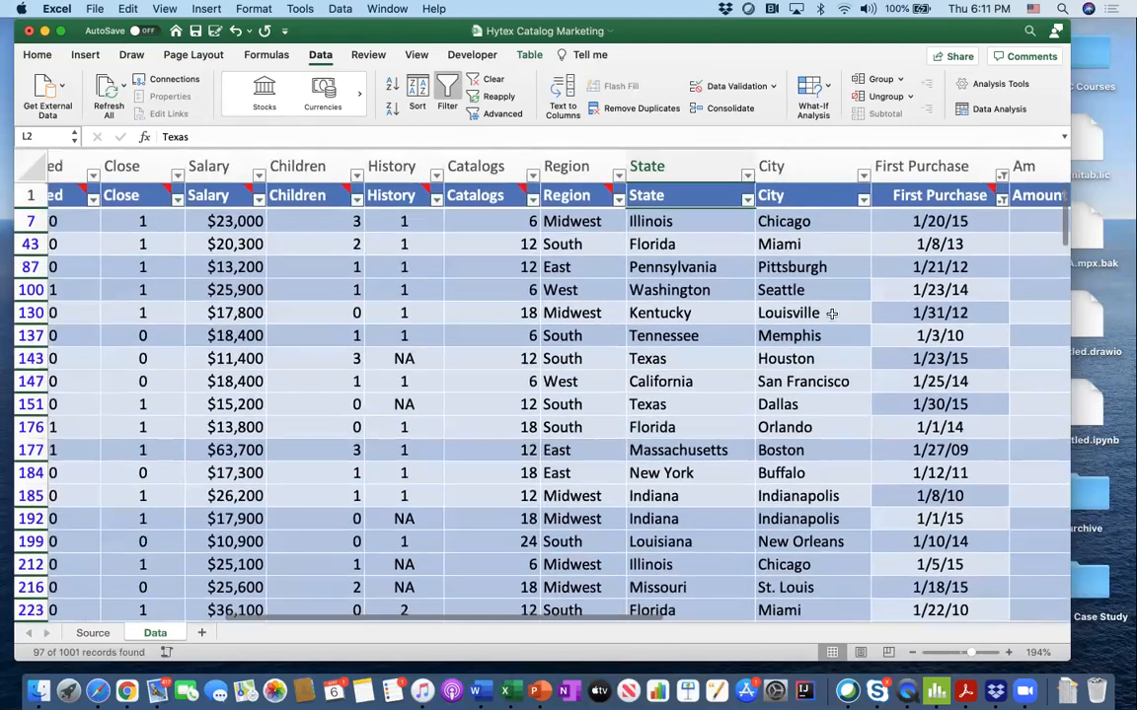
click(999, 201)
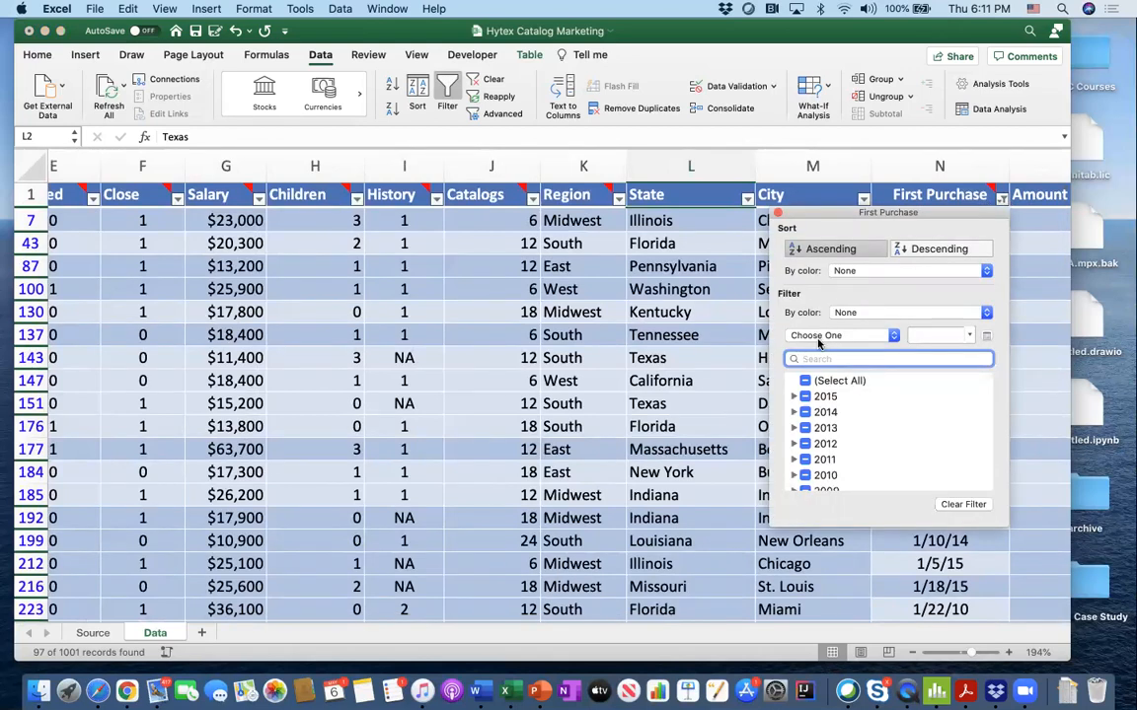
click(778, 214)
scroll(888, 249, right, 3)
scroll(891, 250, right, 3)
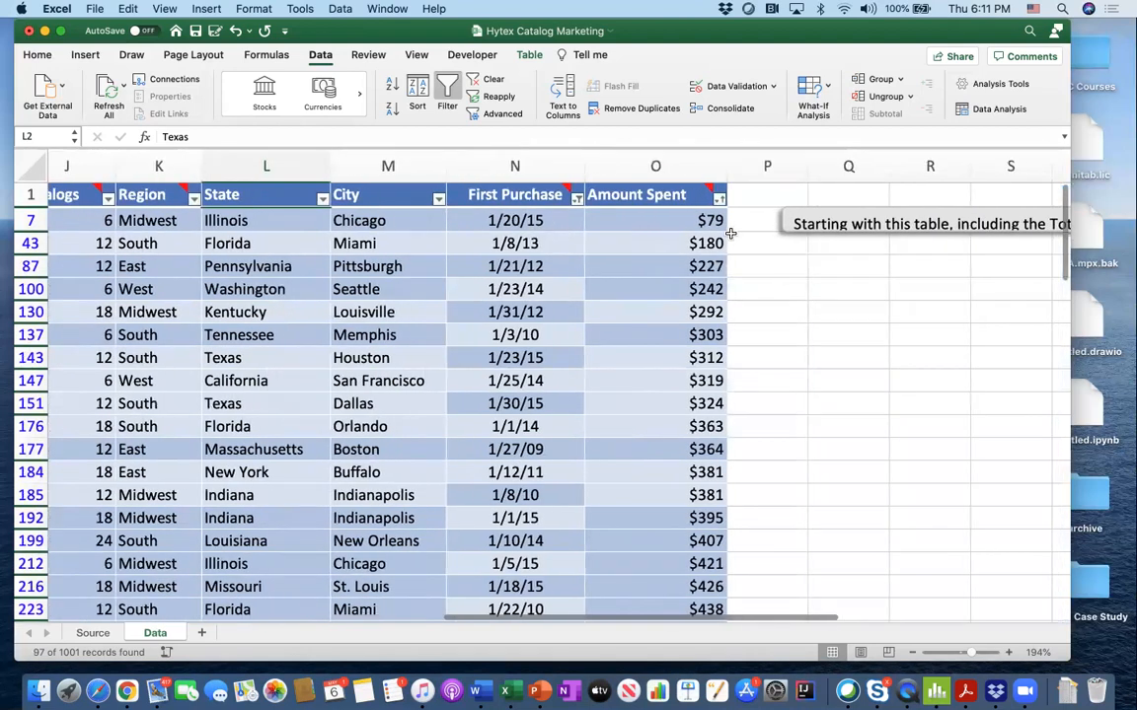
- Remove the January filter by selecting all First Purchase dates, and close the filter options
click(576, 200)
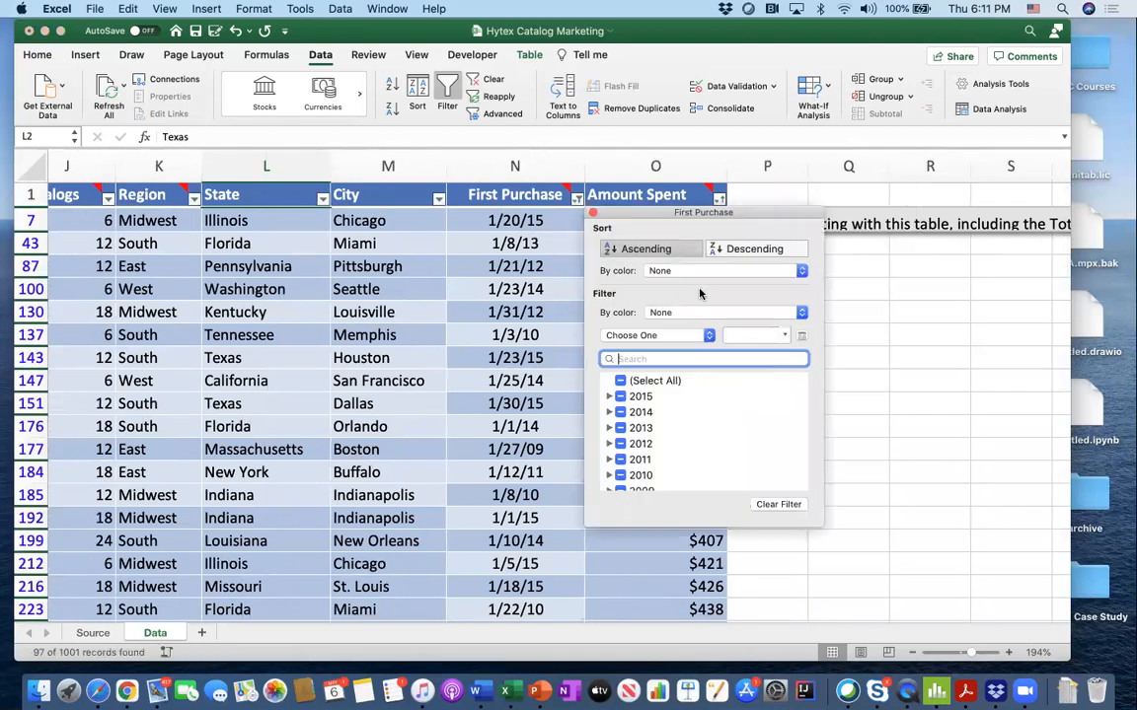
click(631, 382)
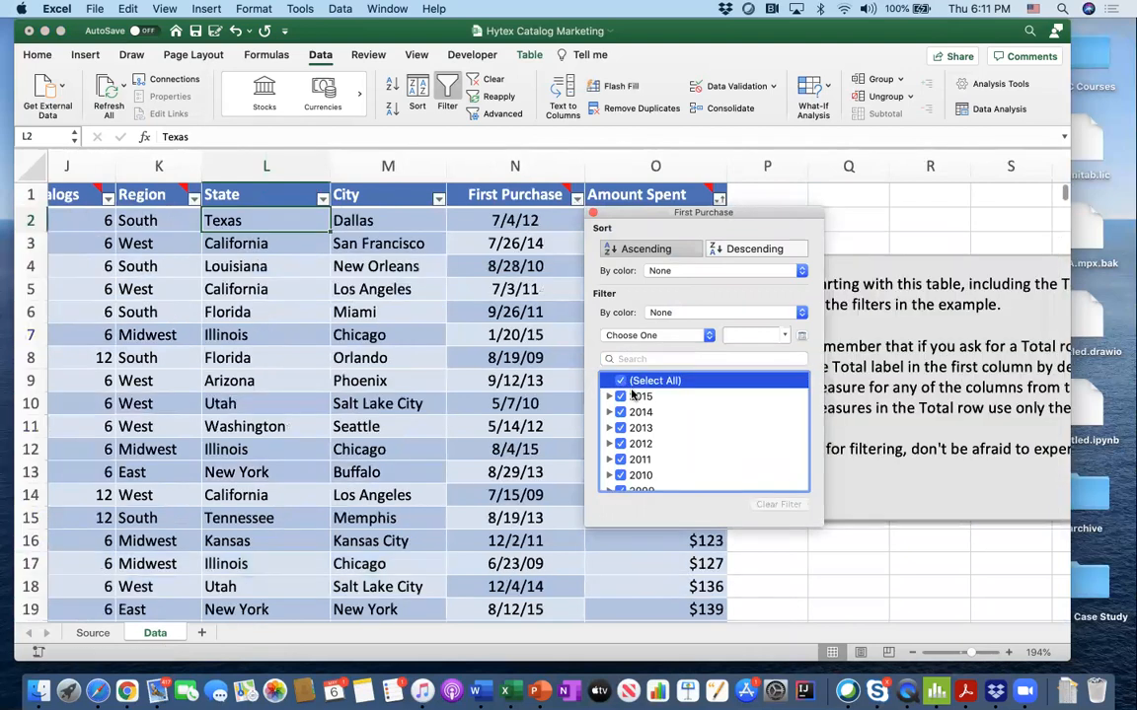
click(594, 212)
- Check the Amount Spent sort and filter options, close them, and look across the unfiltered table's columns
click(718, 199)
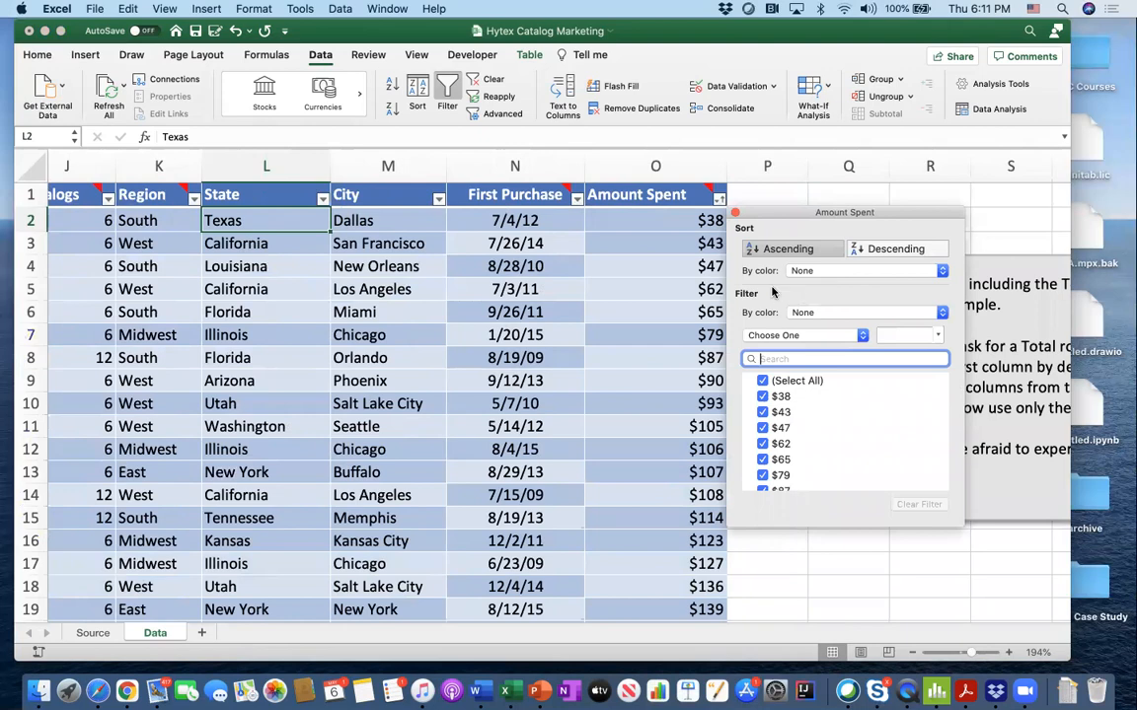
click(735, 213)
scroll(642, 286, left, 5)
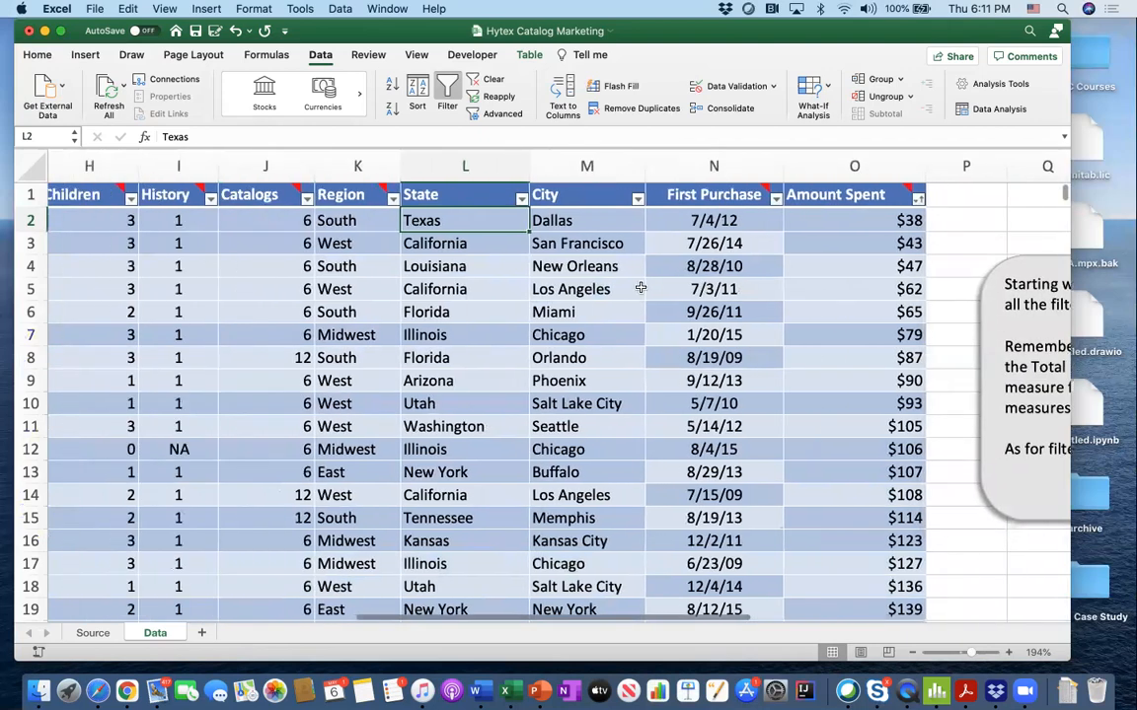
scroll(642, 286, left, 6)
scroll(641, 288, right, 3)
scroll(642, 288, right, 5)
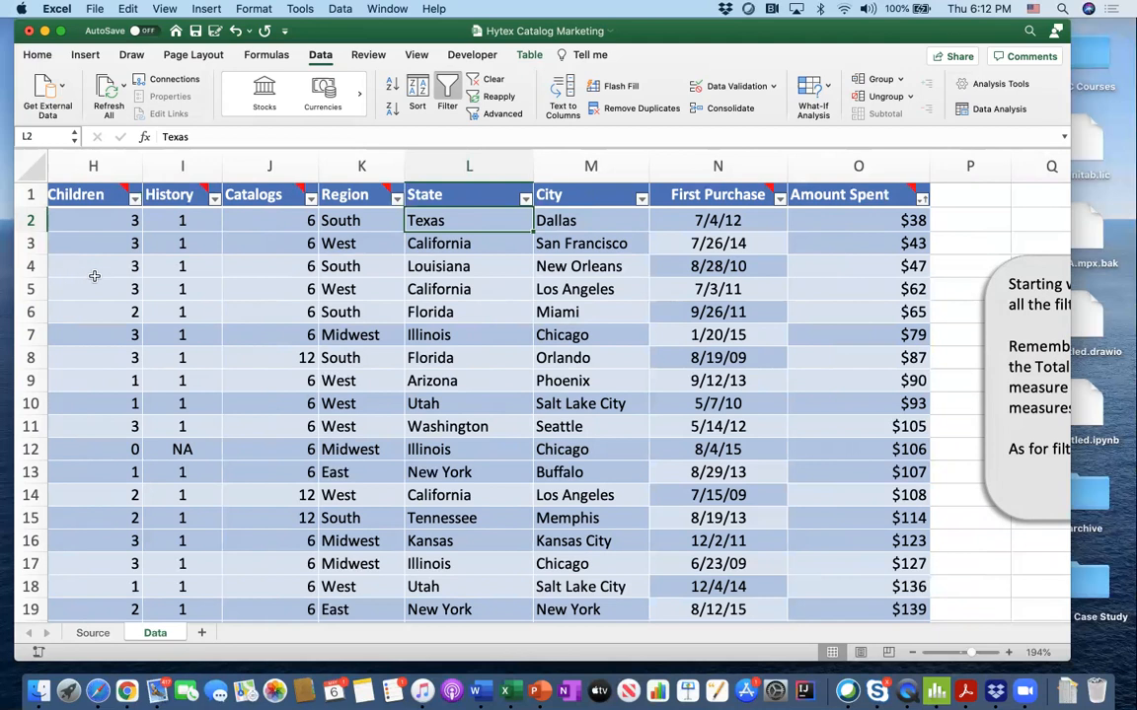
- Try freezing the first column from a view starting at the Gender column, and unfreeze the panes
scroll(93, 276, left, 7)
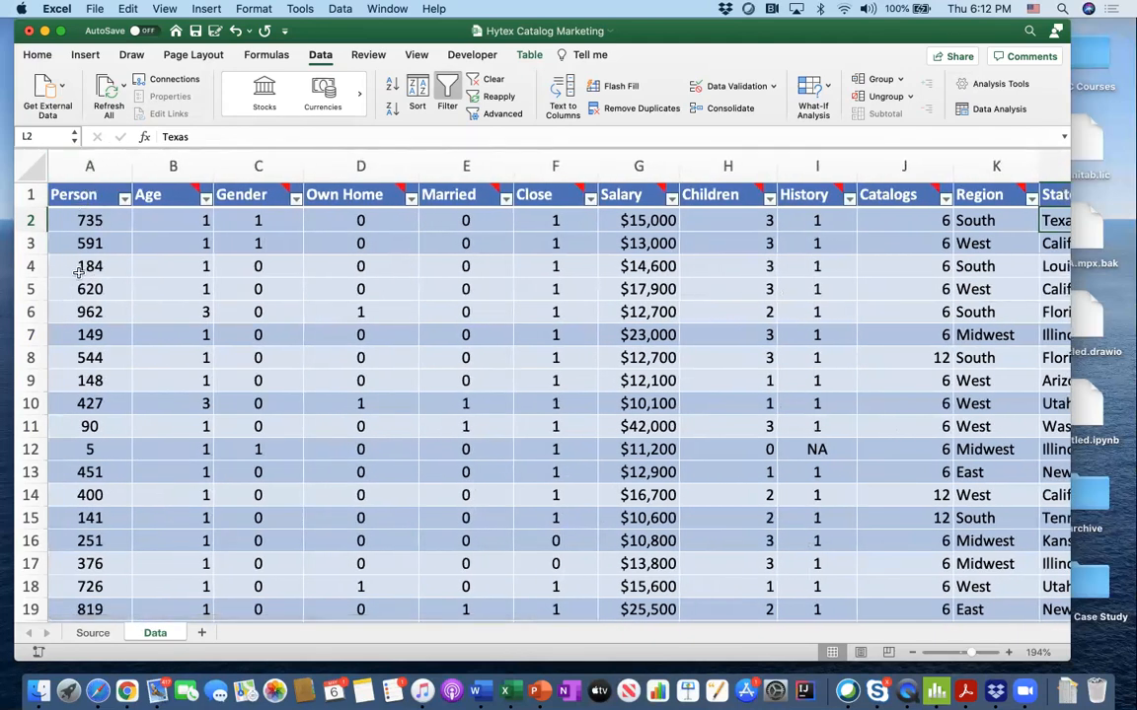
scroll(237, 305, right, 7)
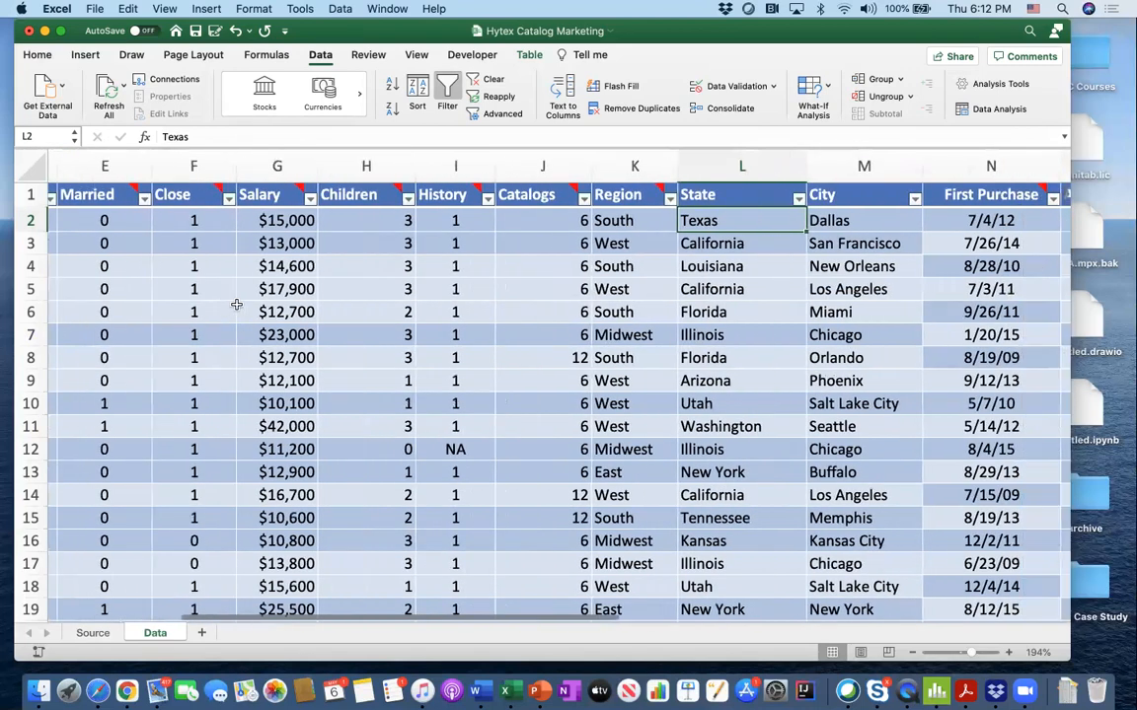
scroll(237, 305, left, 4)
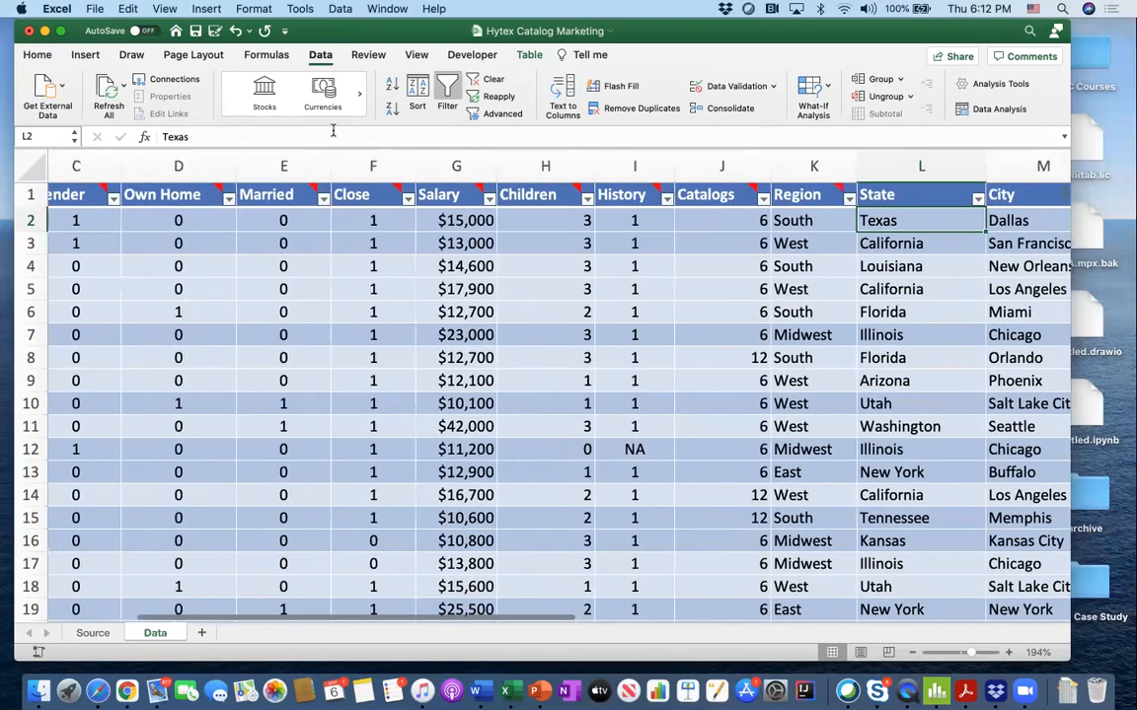
click(400, 57)
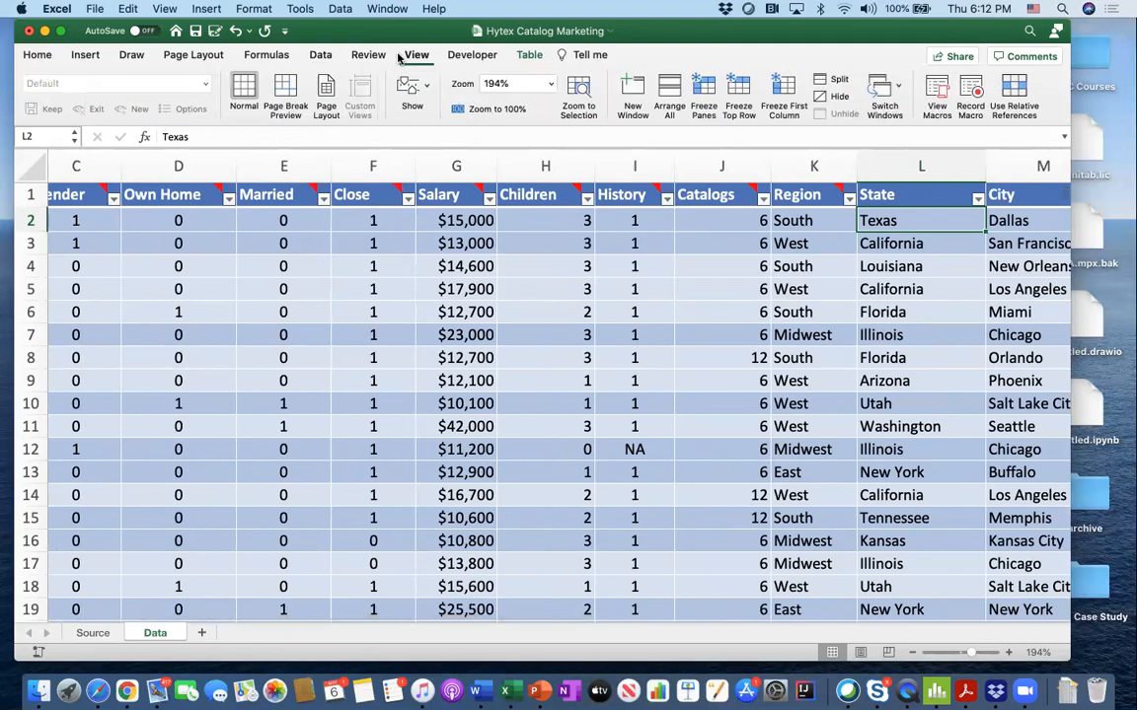
click(786, 90)
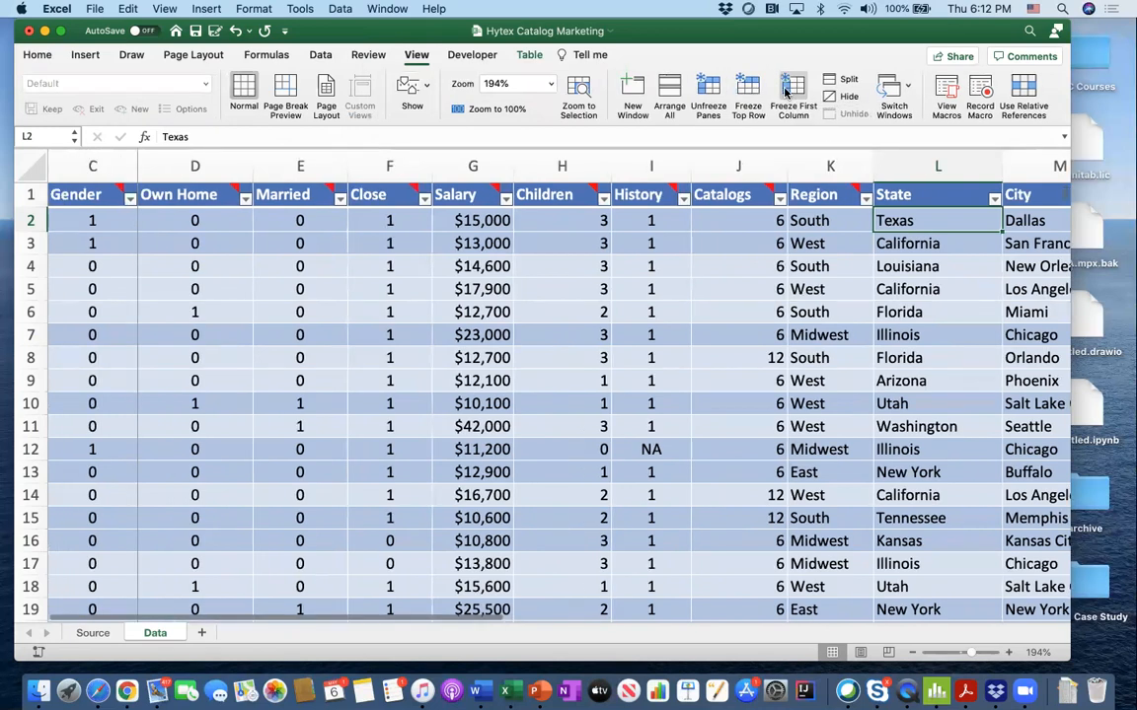
click(596, 312)
scroll(632, 296, right, 5)
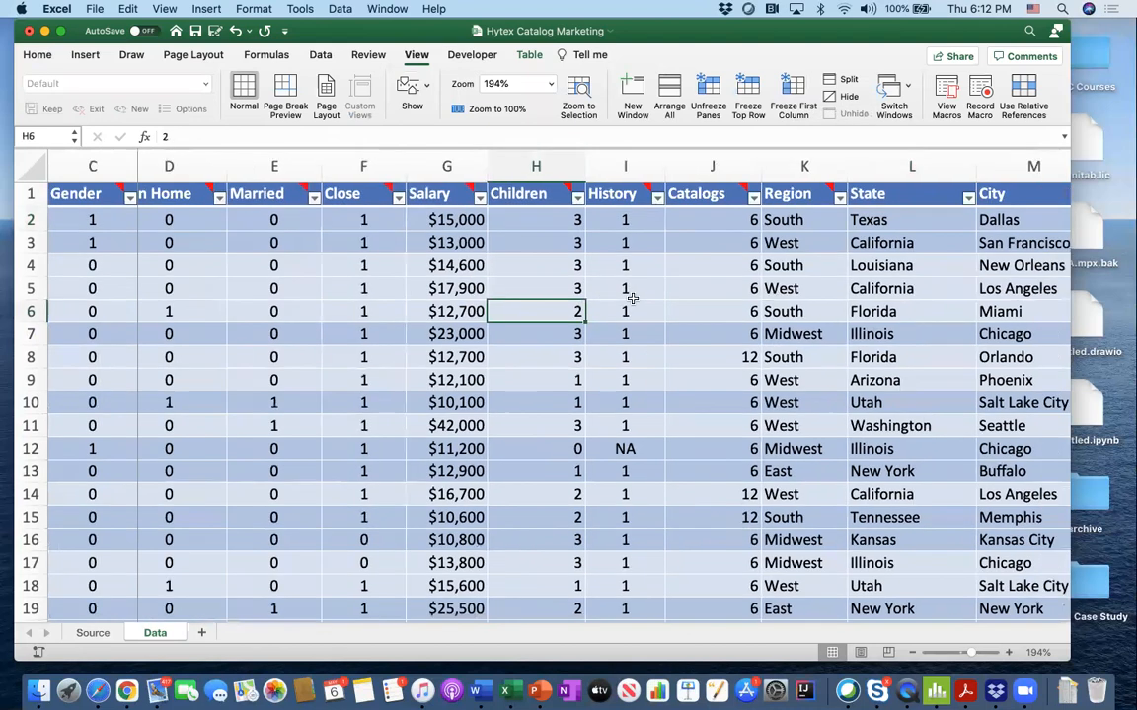
scroll(632, 296, left, 5)
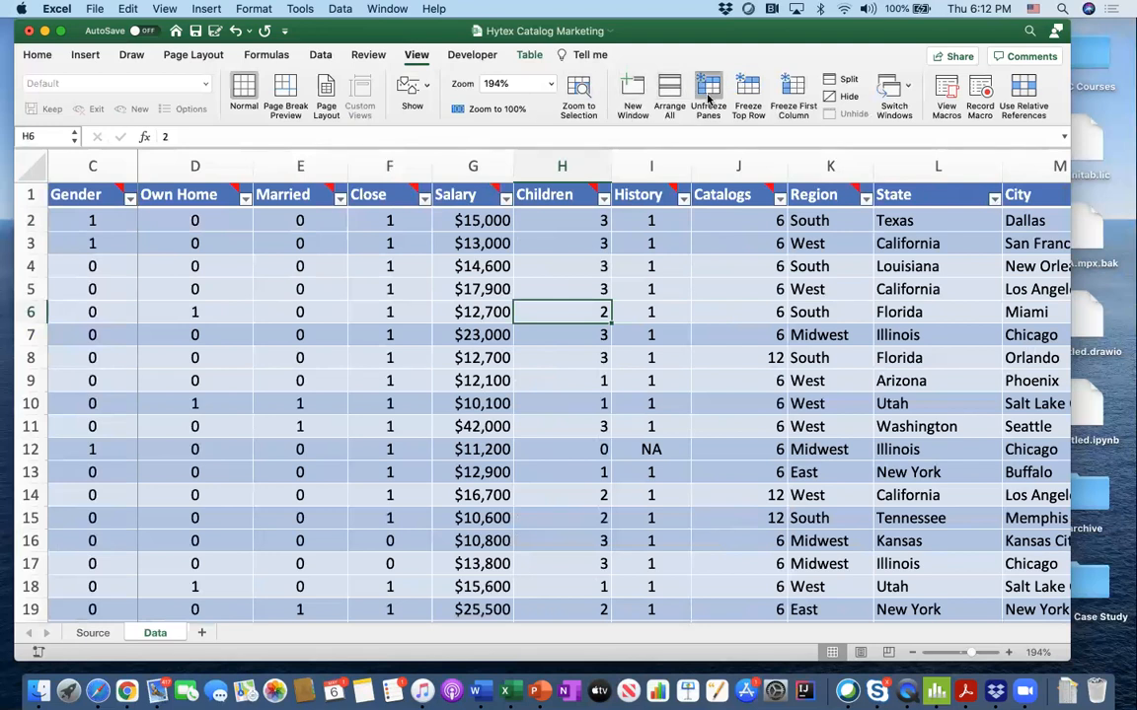
click(708, 99)
- Freeze the Person column as the first column while viewing the columns through Amount Spent, and unfreeze it
scroll(380, 257, left, 3)
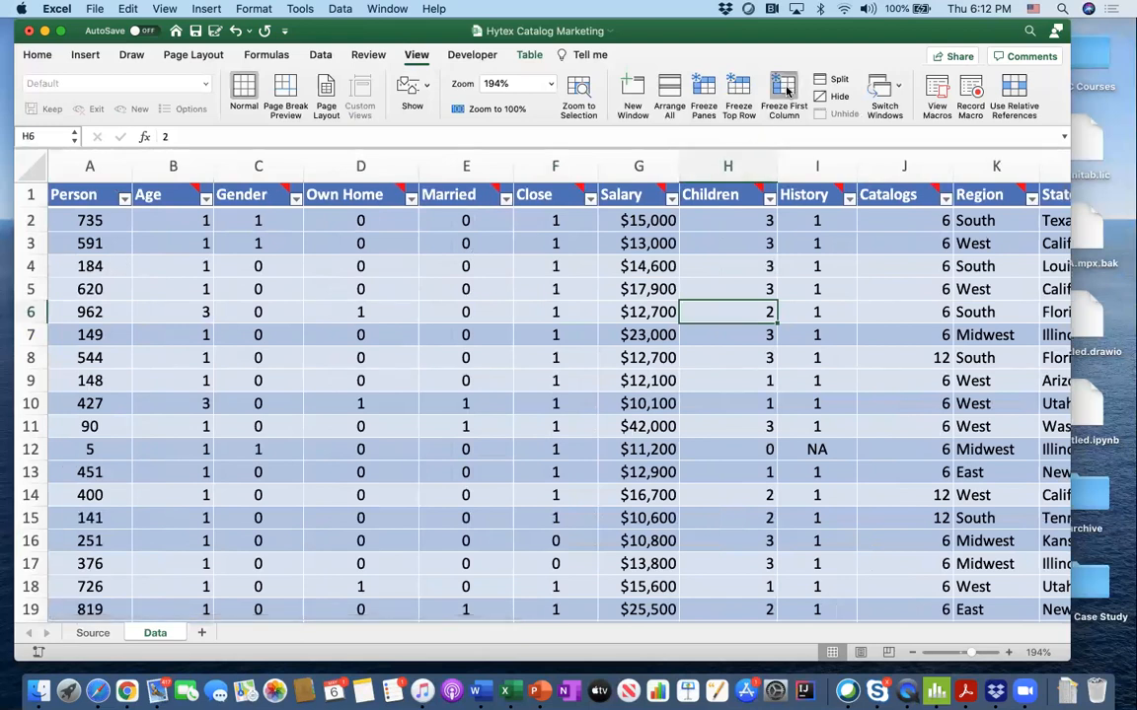
click(703, 94)
scroll(499, 310, right, 3)
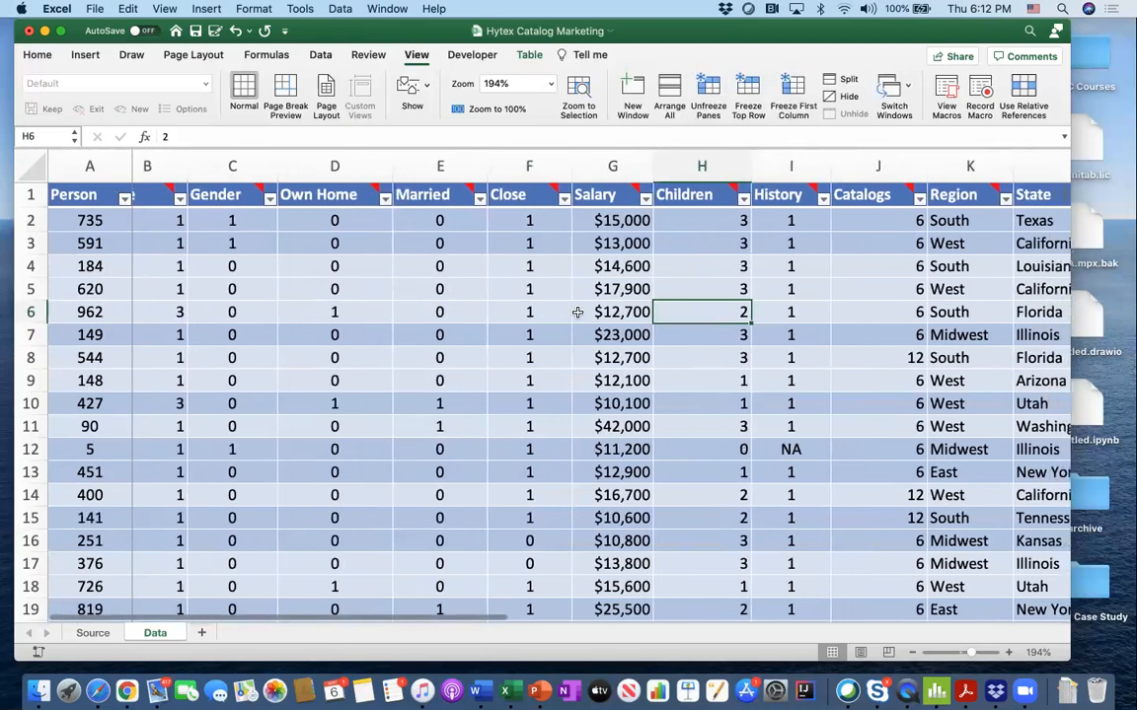
scroll(357, 289, right, 5)
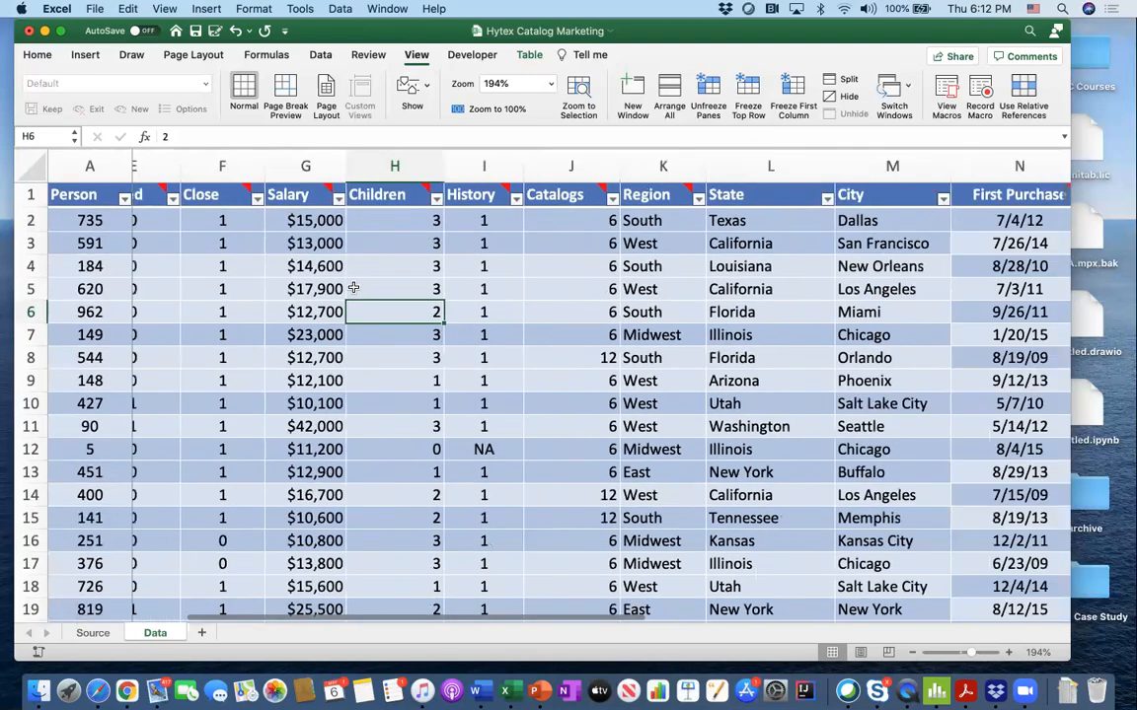
scroll(353, 287, right, 8)
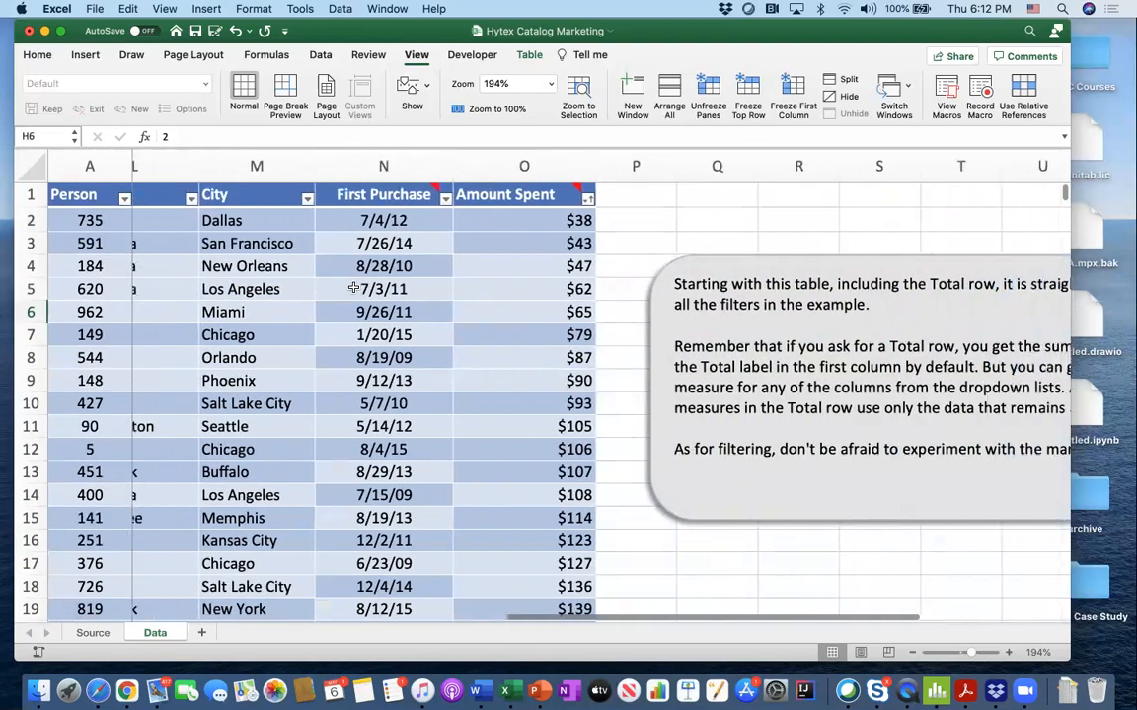
scroll(353, 286, right, 3)
scroll(352, 285, left, 6)
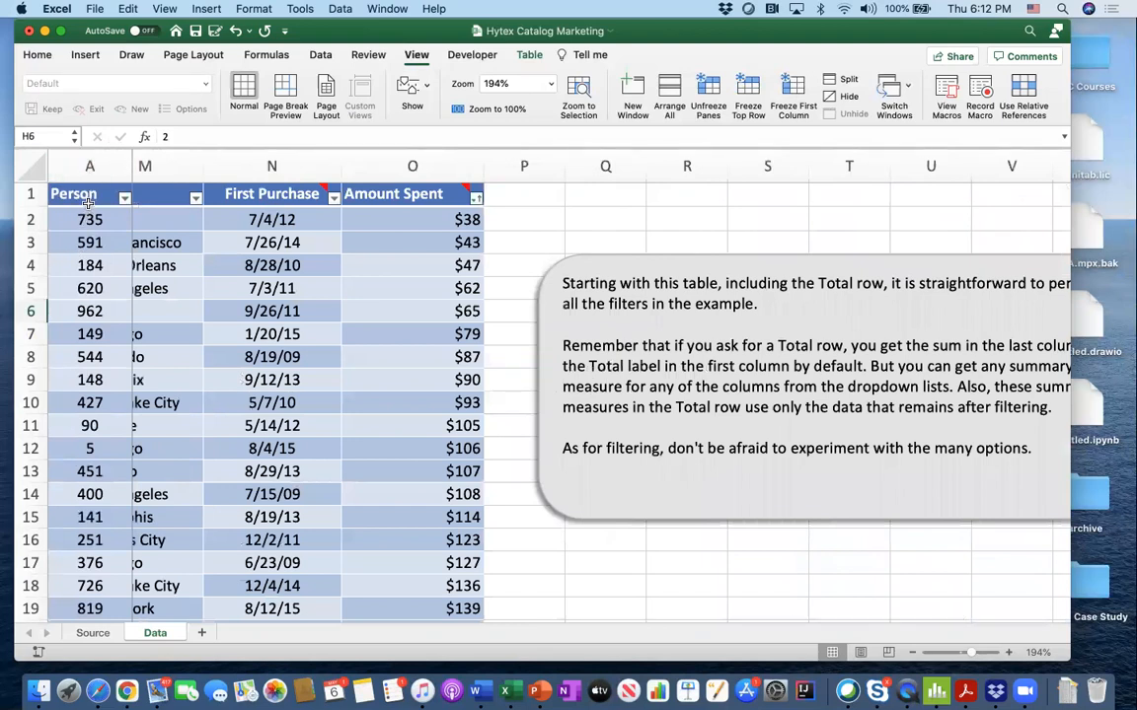
scroll(342, 221, right, 2)
click(375, 210)
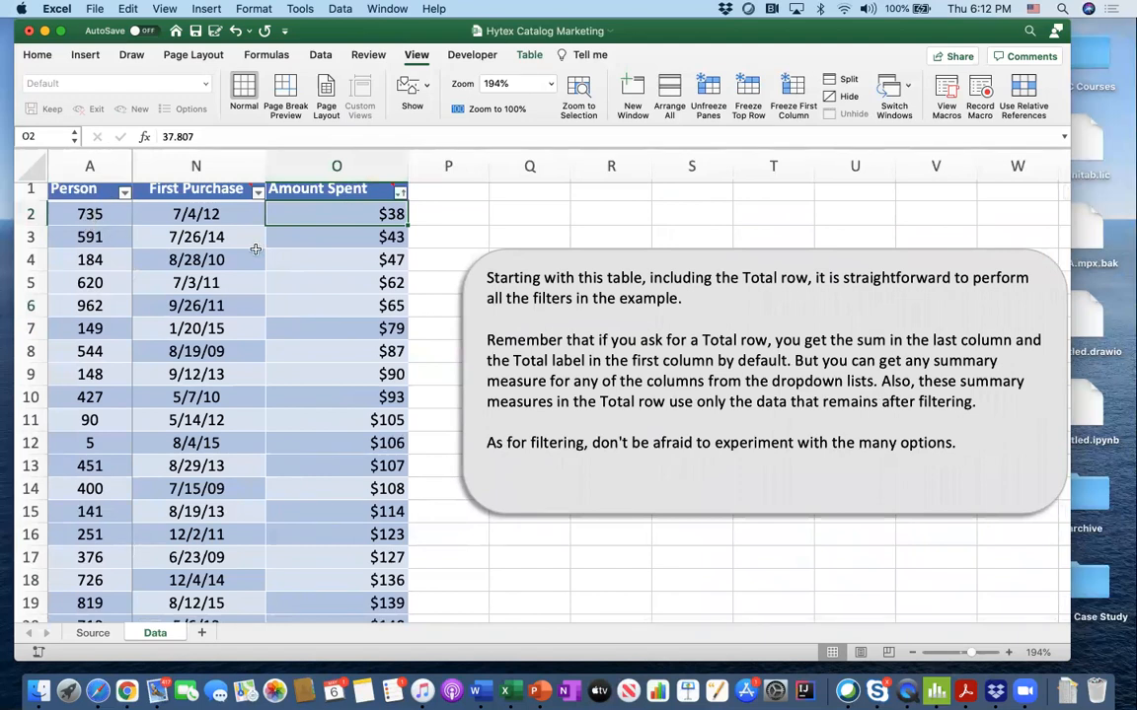
scroll(256, 248, left, 8)
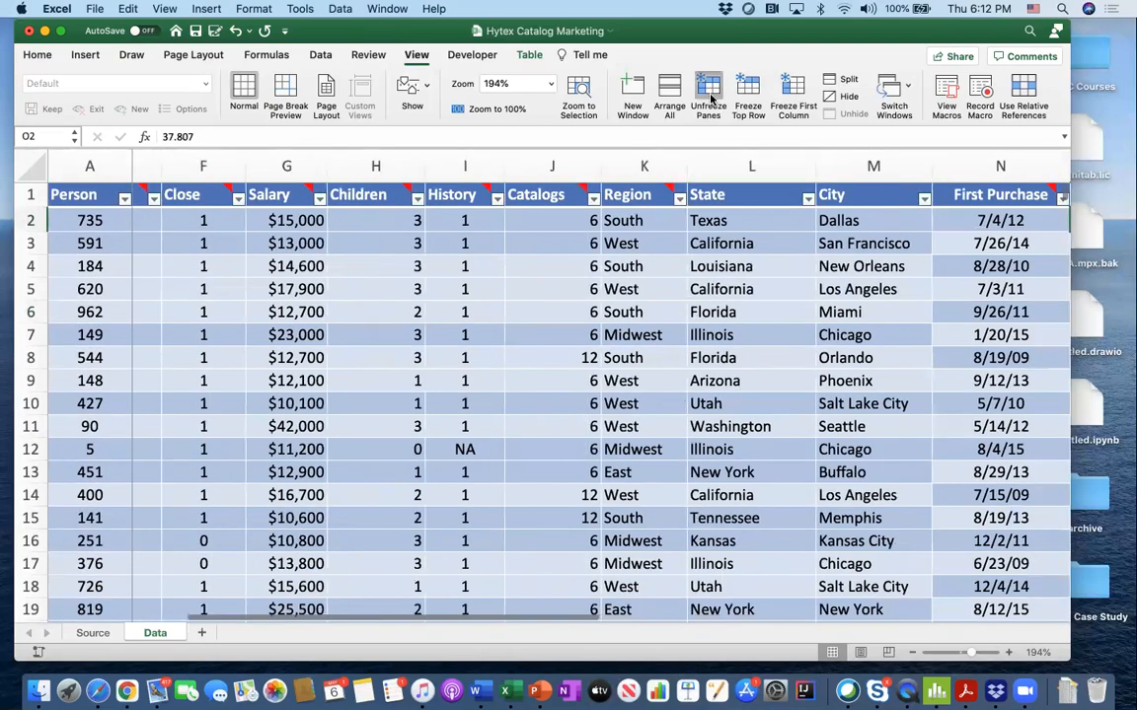
click(709, 97)
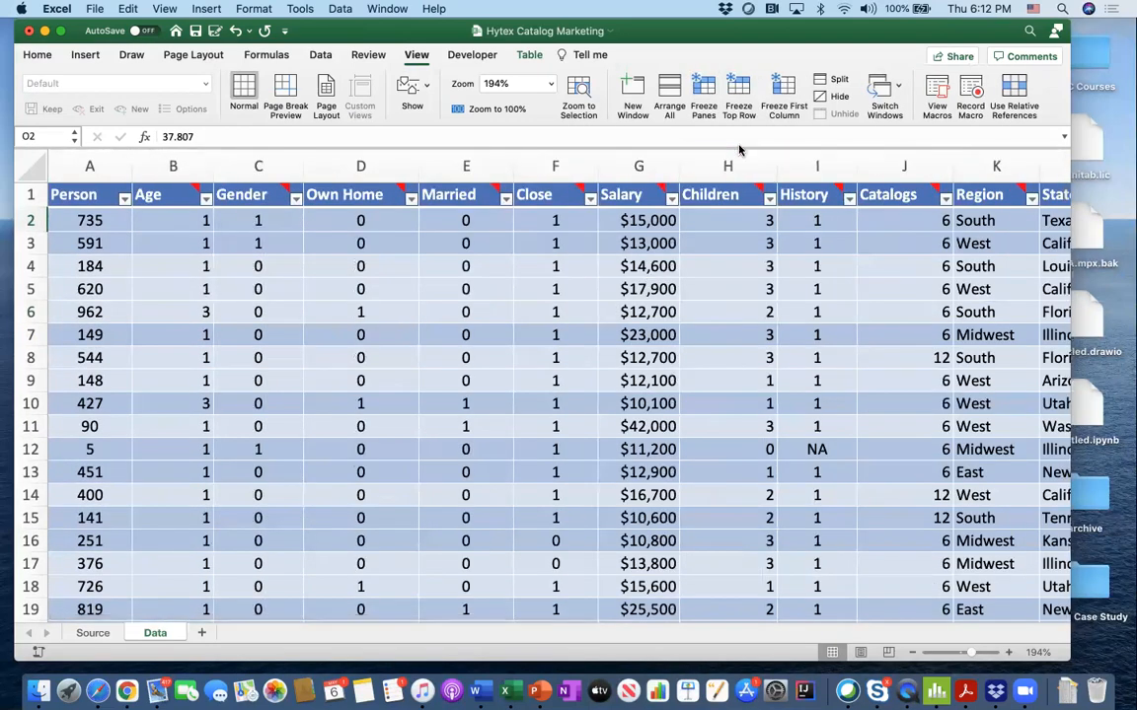
- Freeze the table's header row with Freeze Top Row
scroll(690, 241, down, 3)
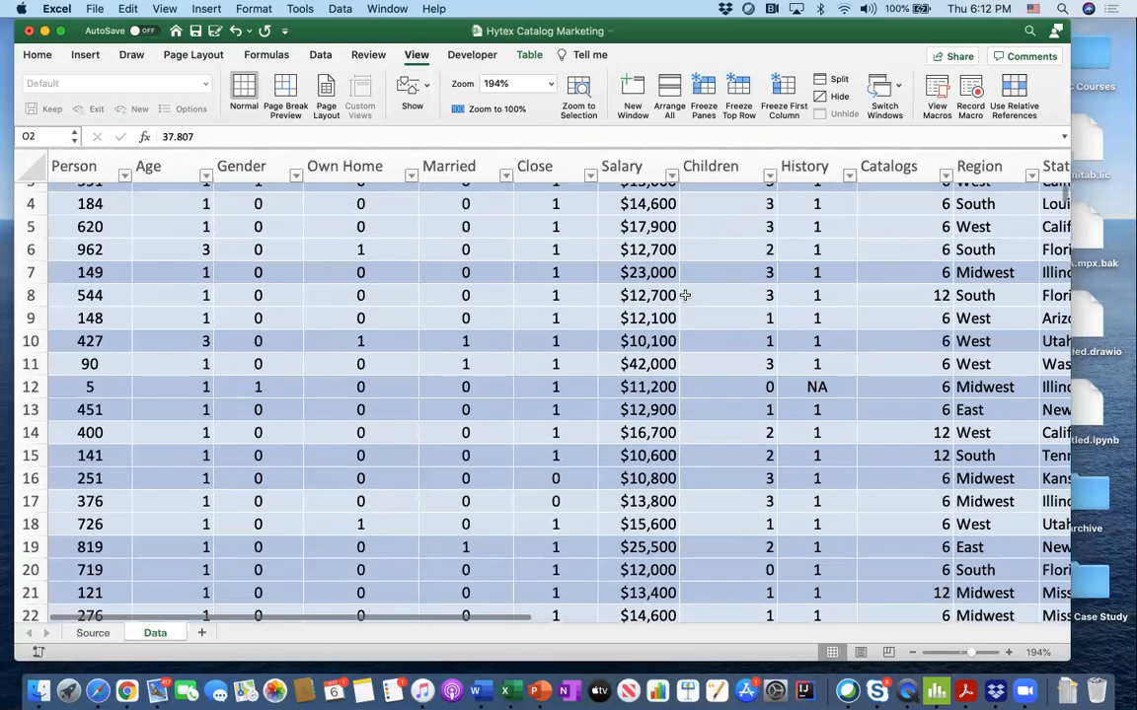
scroll(677, 313, down, 6)
scroll(677, 313, up, 9)
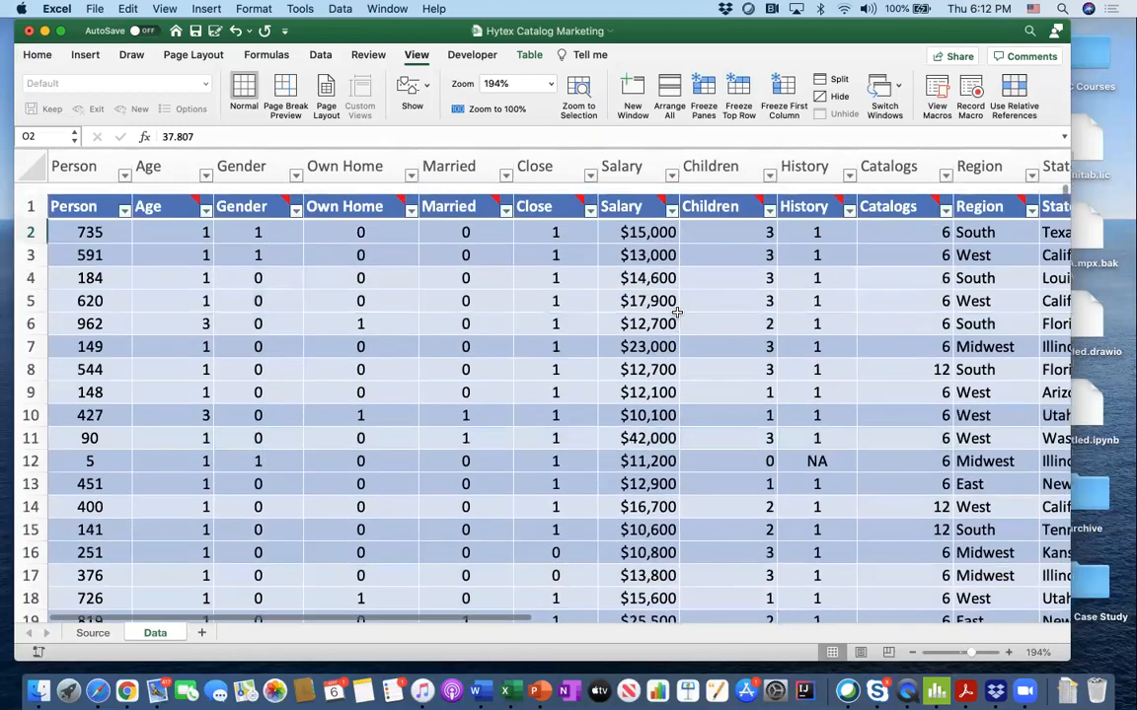
scroll(700, 288, down, 1)
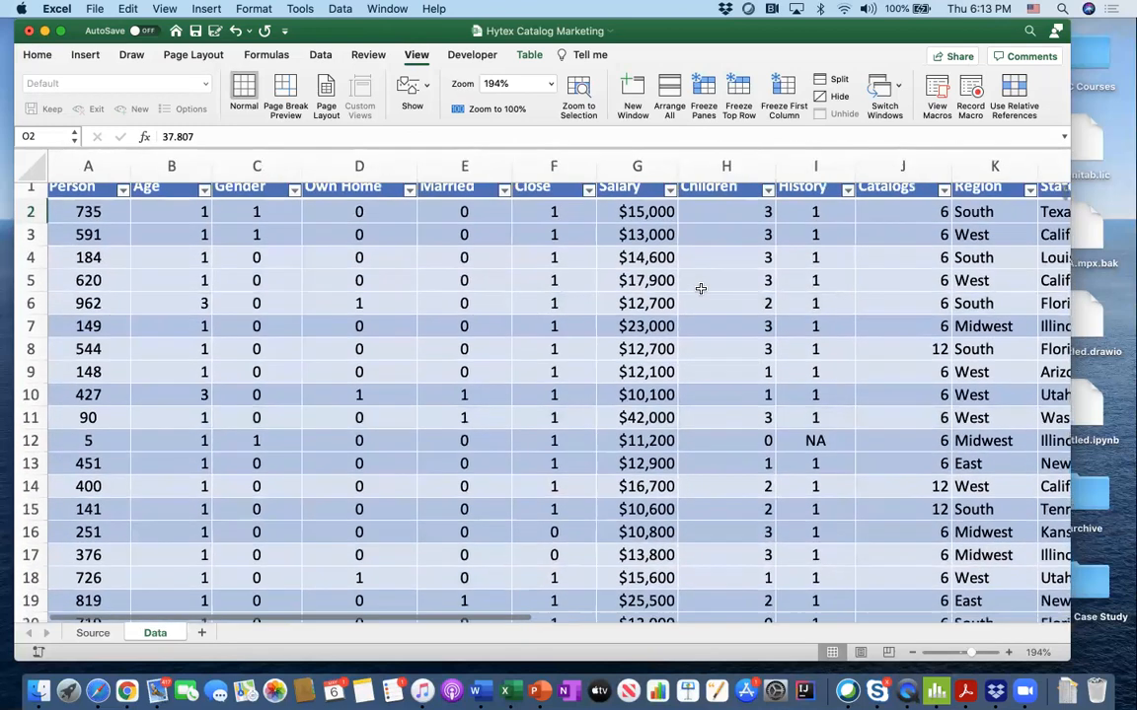
scroll(702, 281, up, 1)
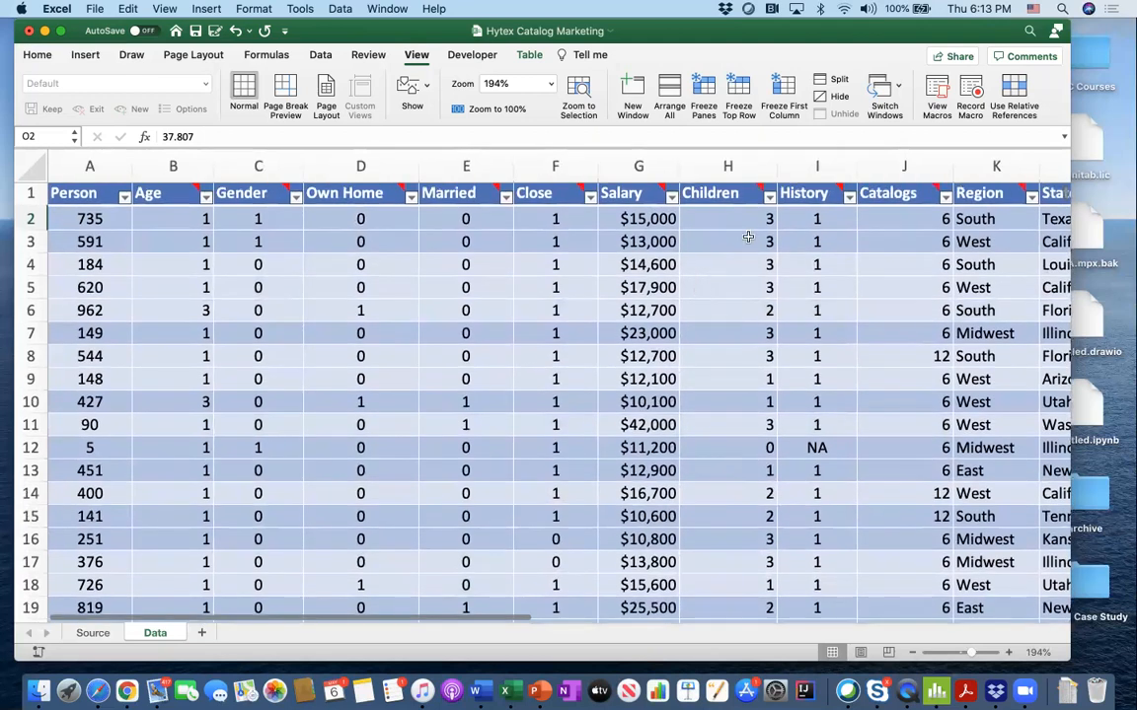
mouse_move(733, 192)
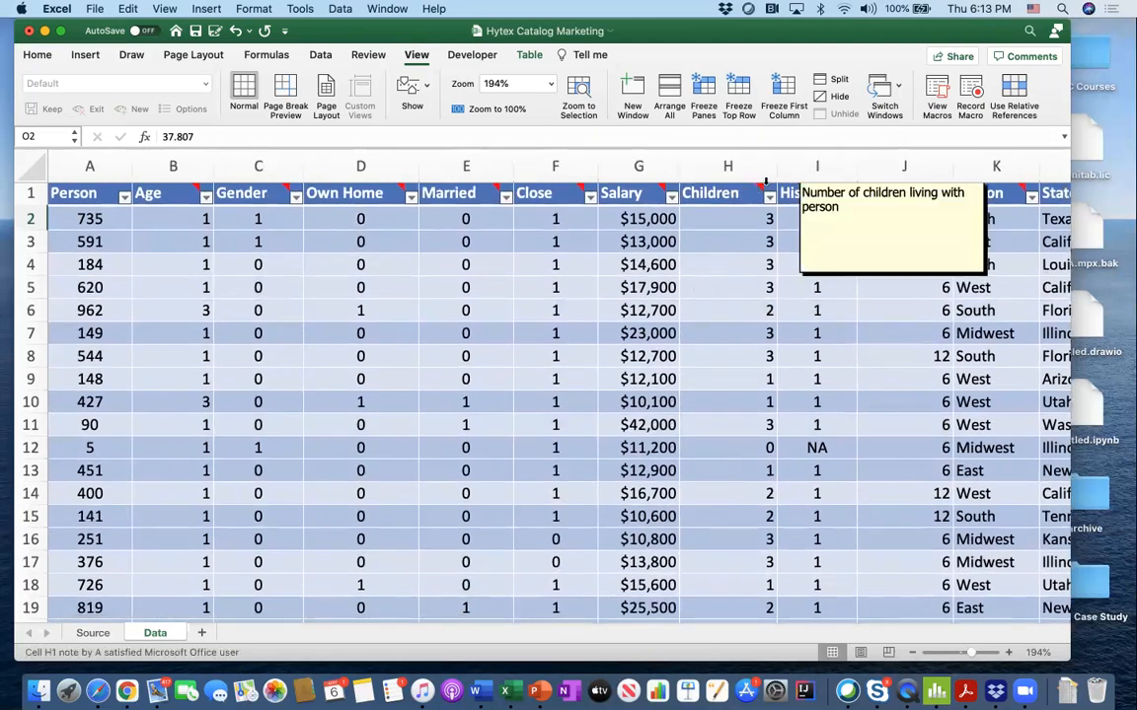
click(746, 93)
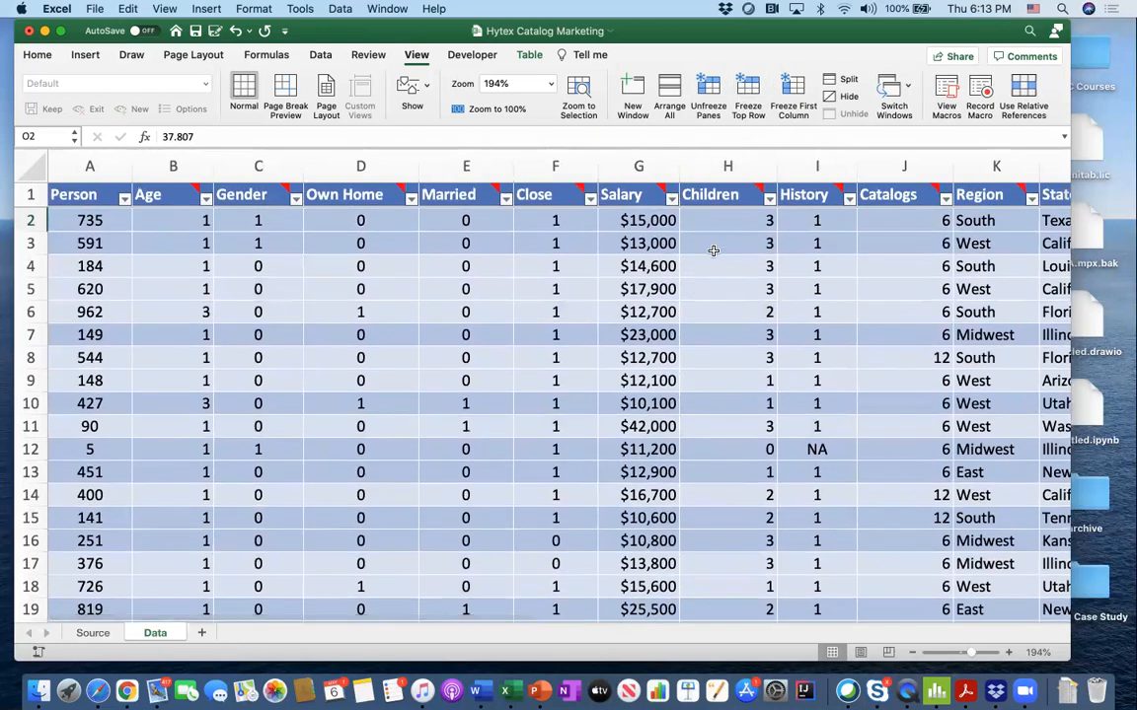
- Examine the customer records below the frozen header row, select cell G4 in the Salary column, and return to the first records
scroll(713, 250, down, 5)
scroll(713, 251, down, 10)
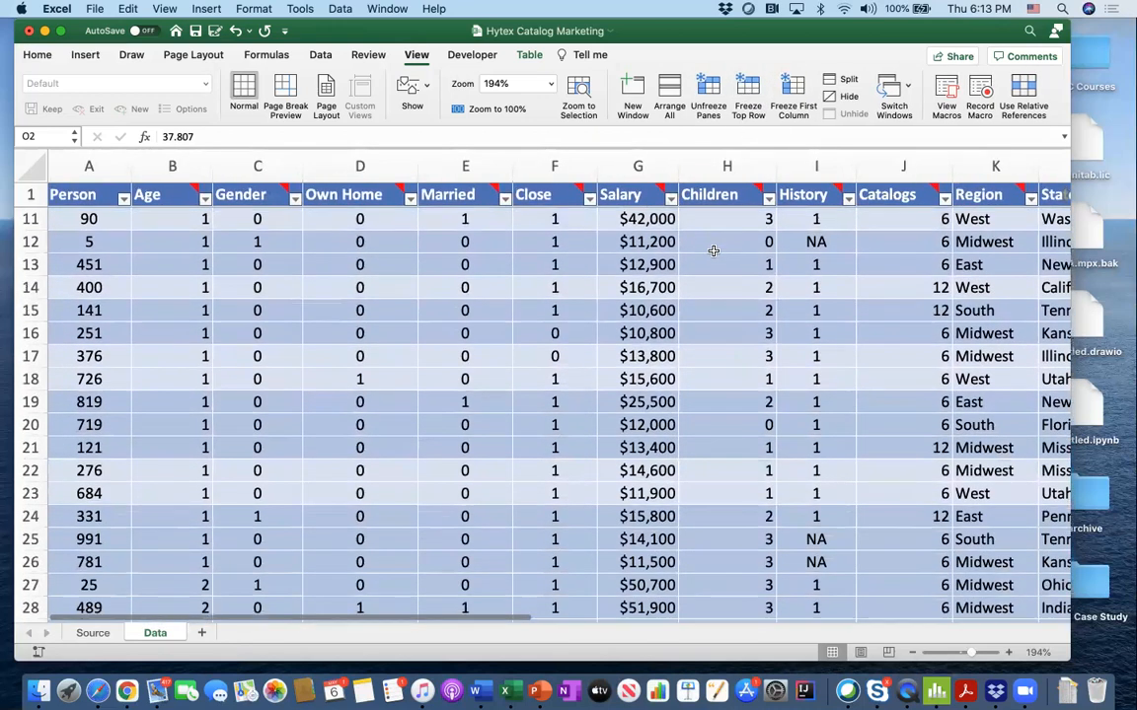
scroll(712, 251, down, 5)
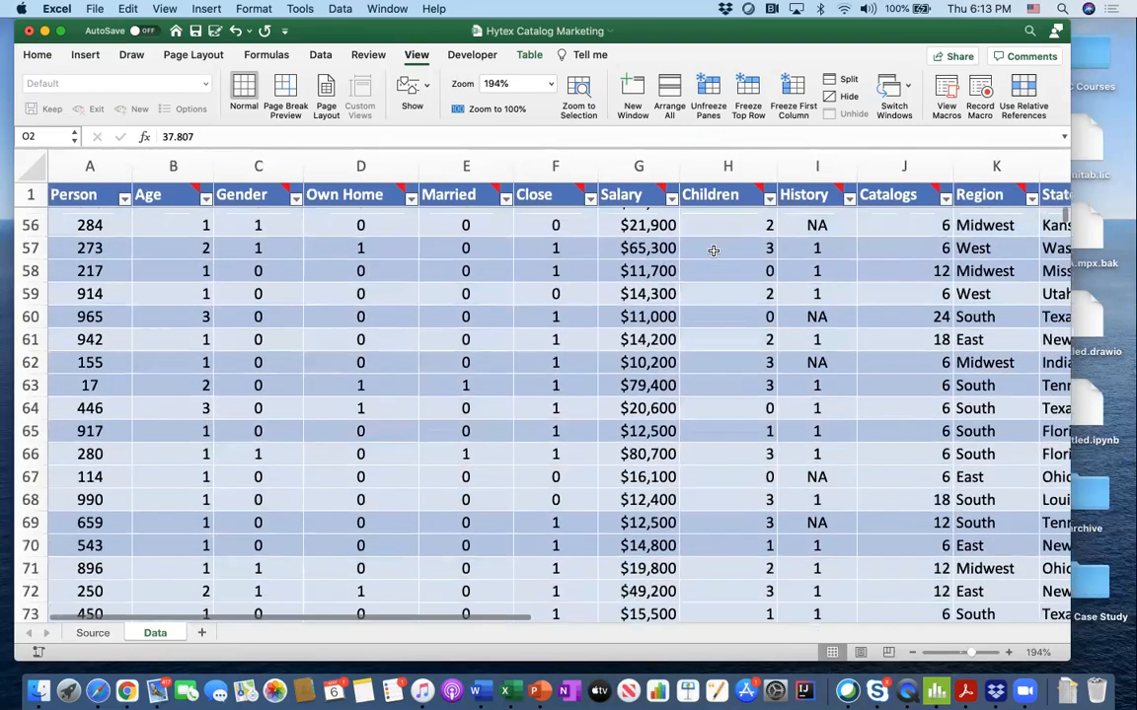
scroll(713, 251, down, 3)
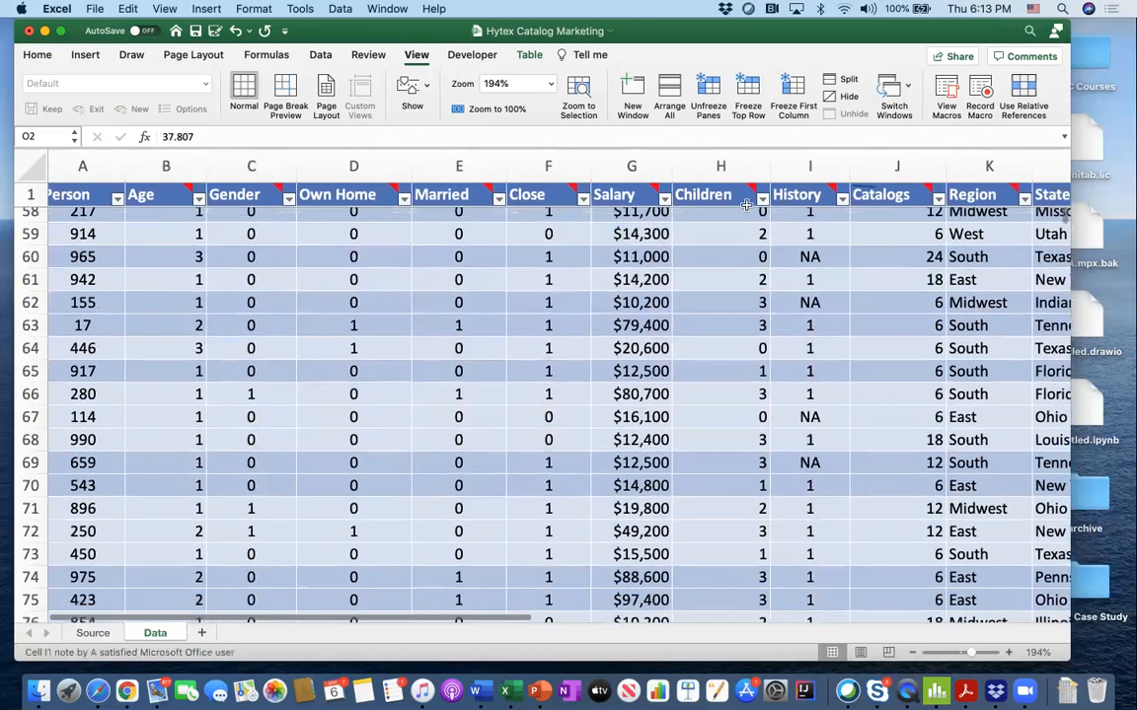
mouse_move(801, 200)
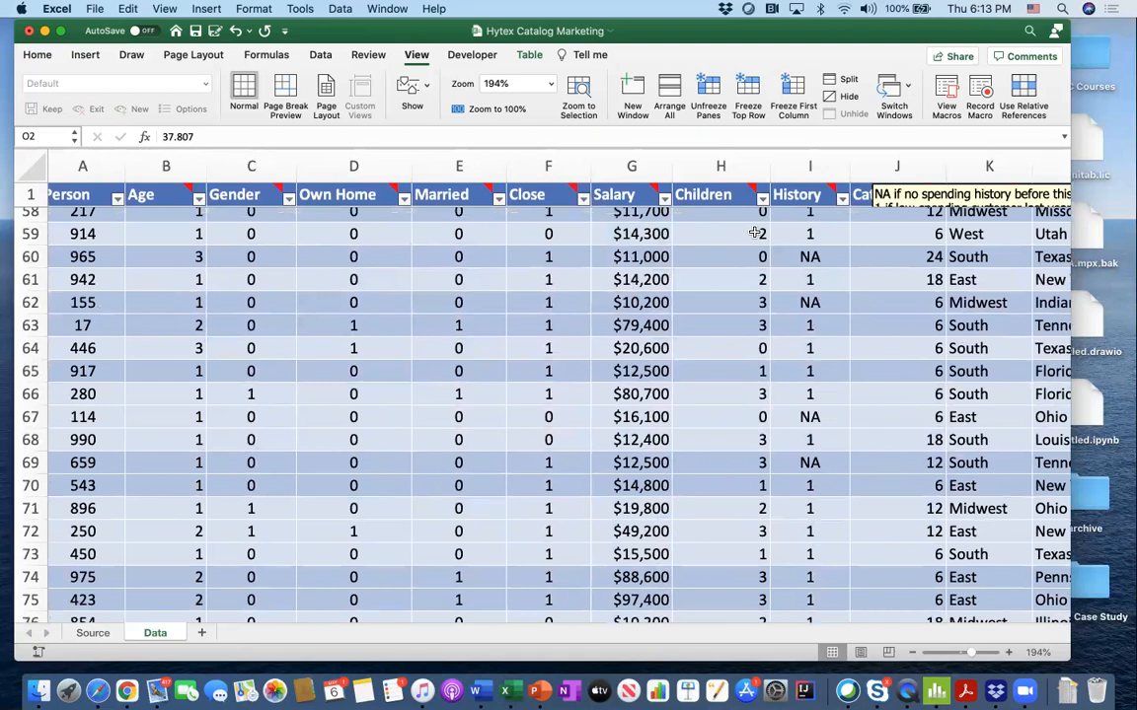
scroll(704, 243, up, 20)
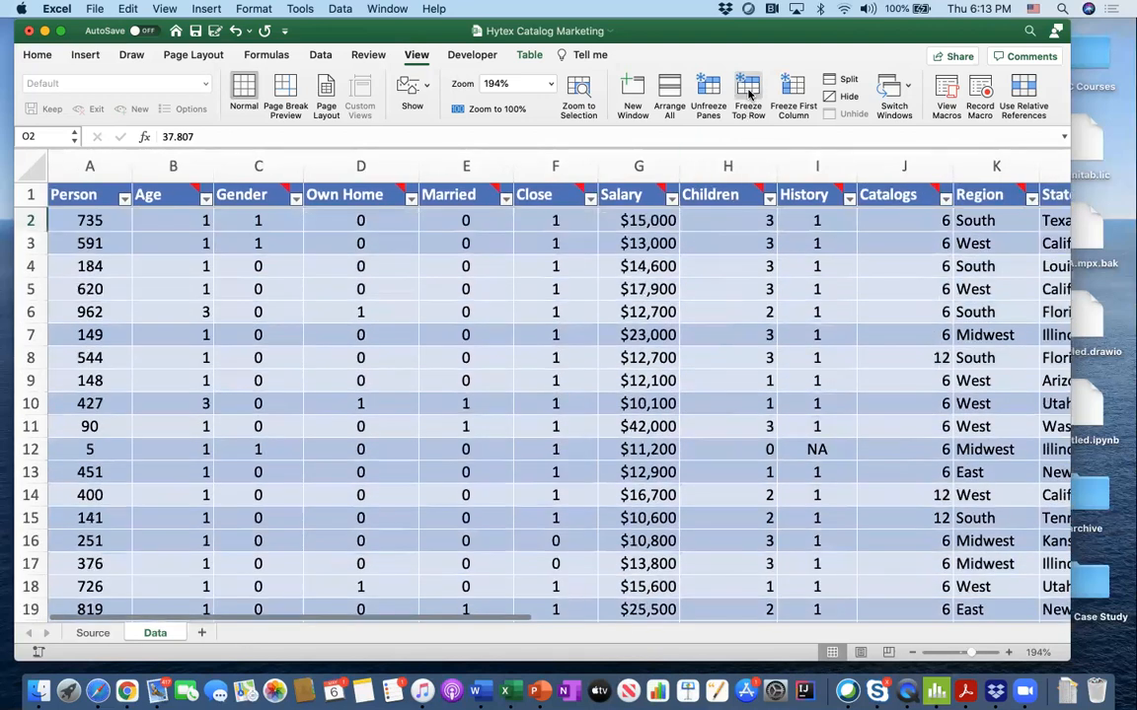
click(625, 267)
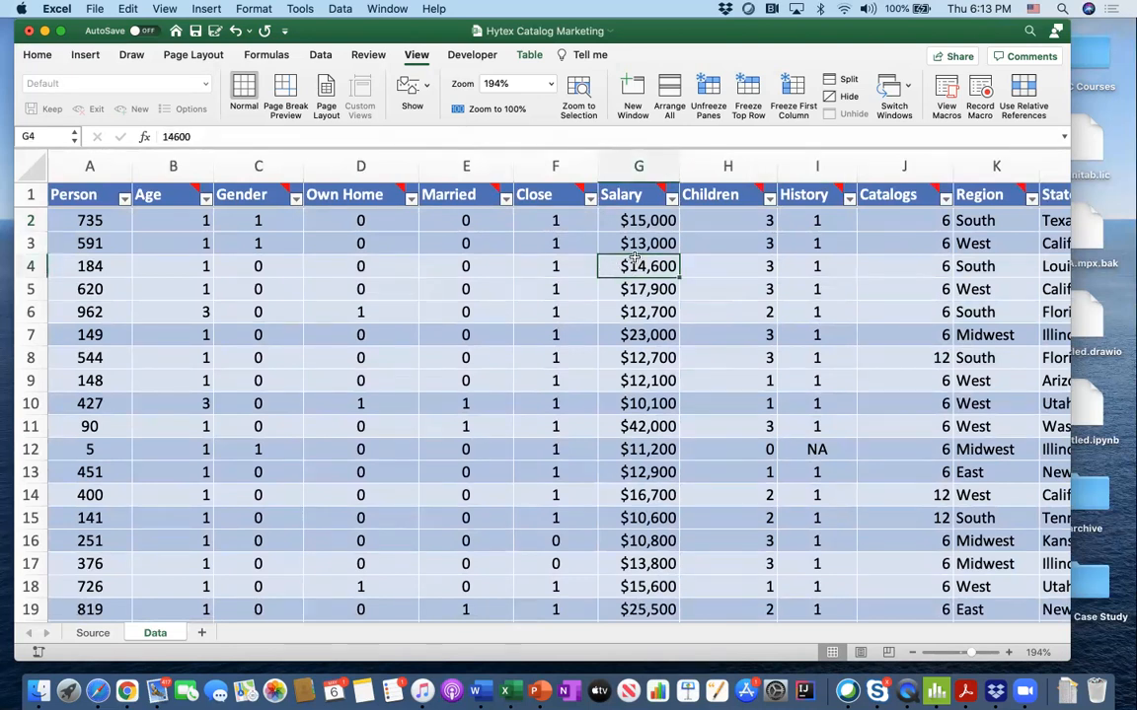
scroll(634, 259, down, 1)
scroll(635, 258, up, 1)
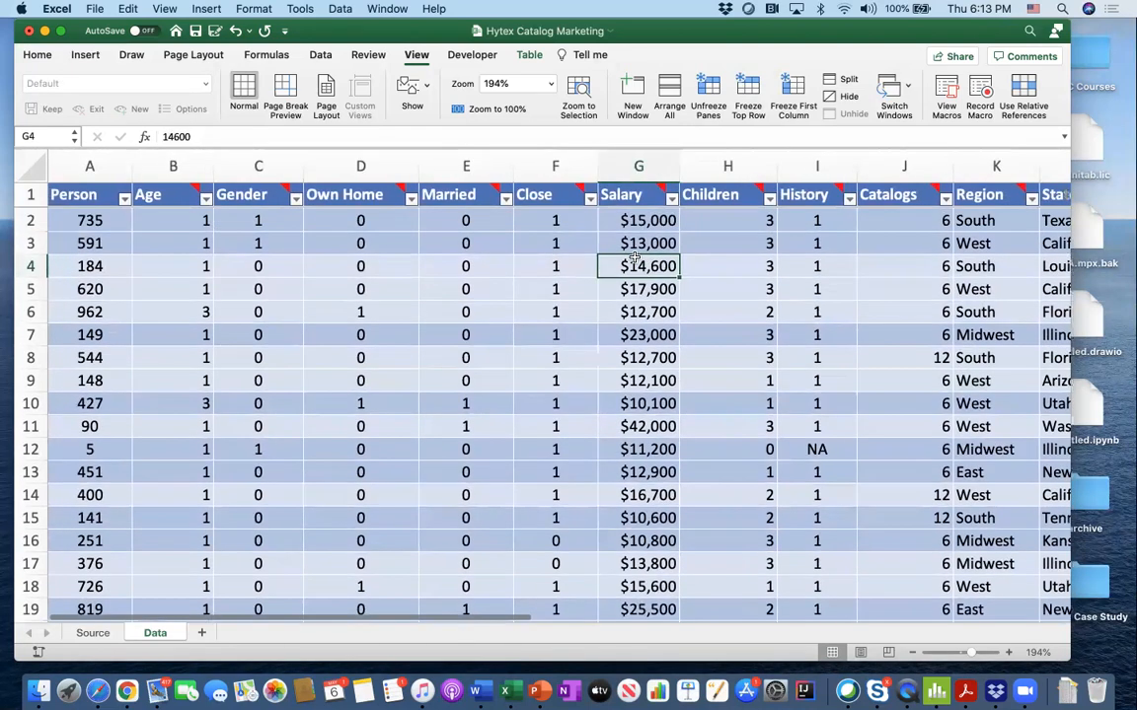
scroll(634, 258, down, 5)
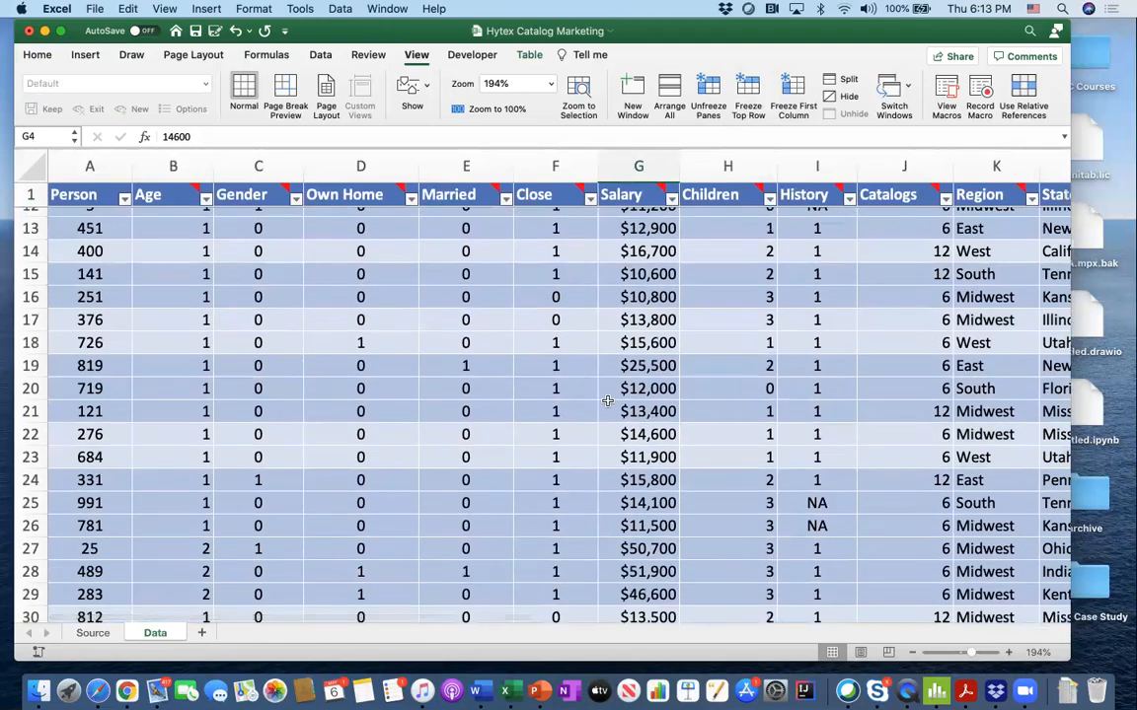
scroll(582, 454, down, 5)
scroll(584, 501, down, 4)
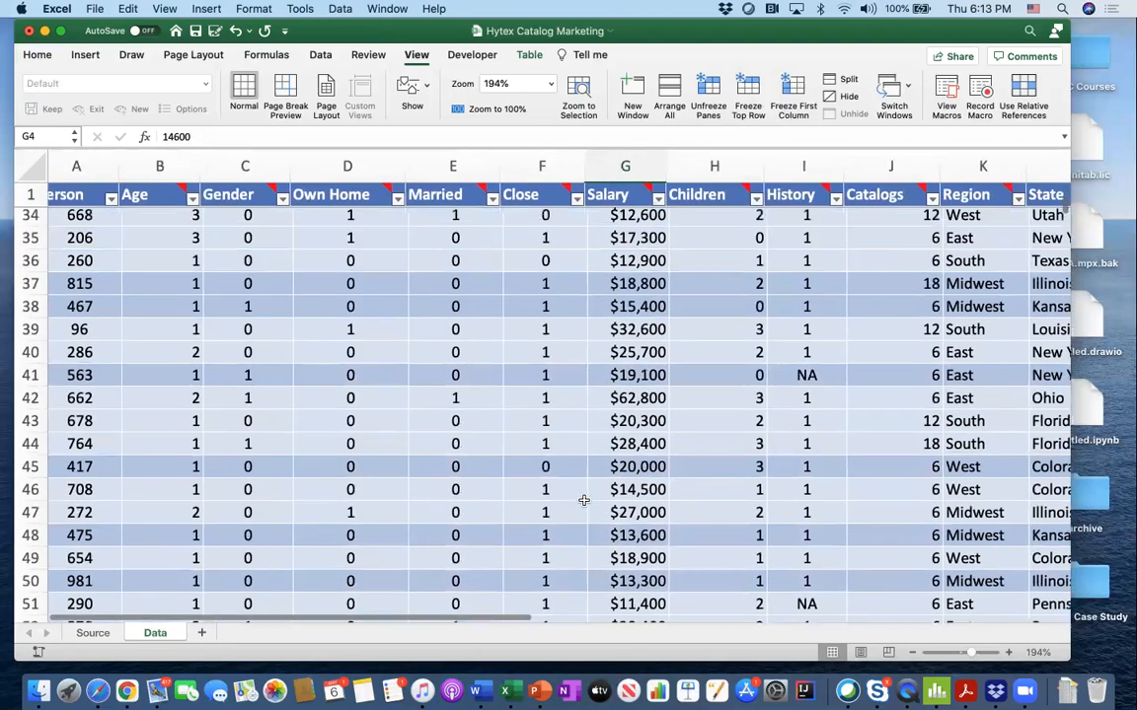
scroll(584, 500, up, 15)
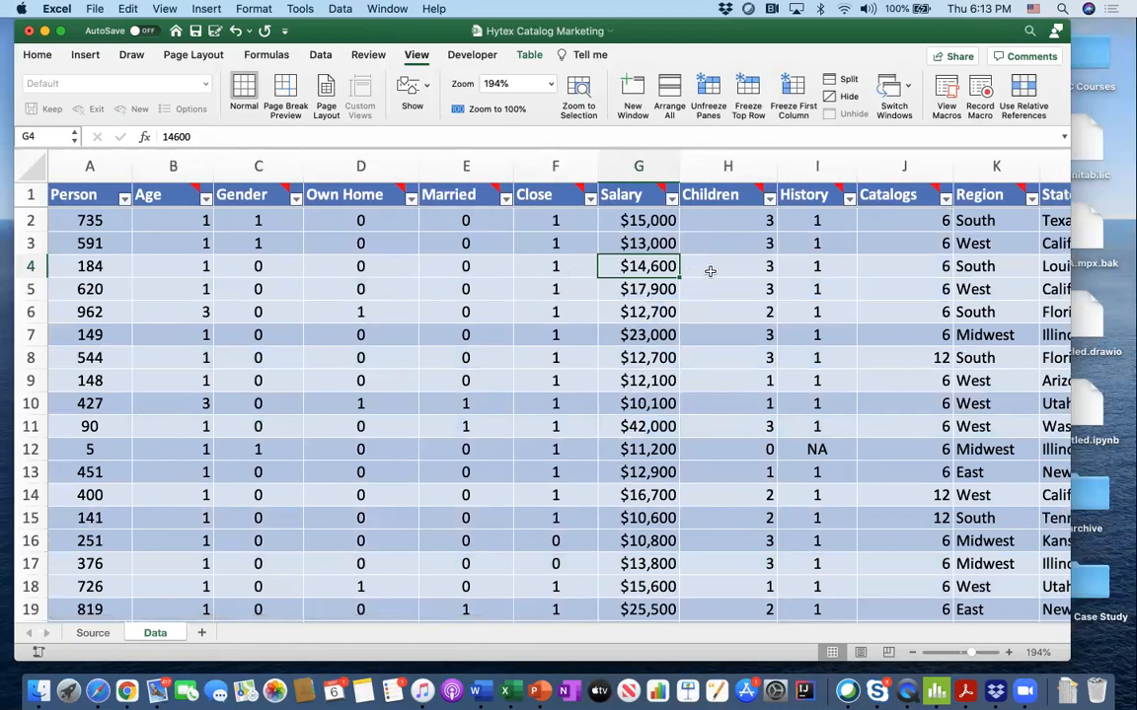
- Split the Data worksheet into two panes and place the horizontal divider below row 8 of the upper pane
click(844, 83)
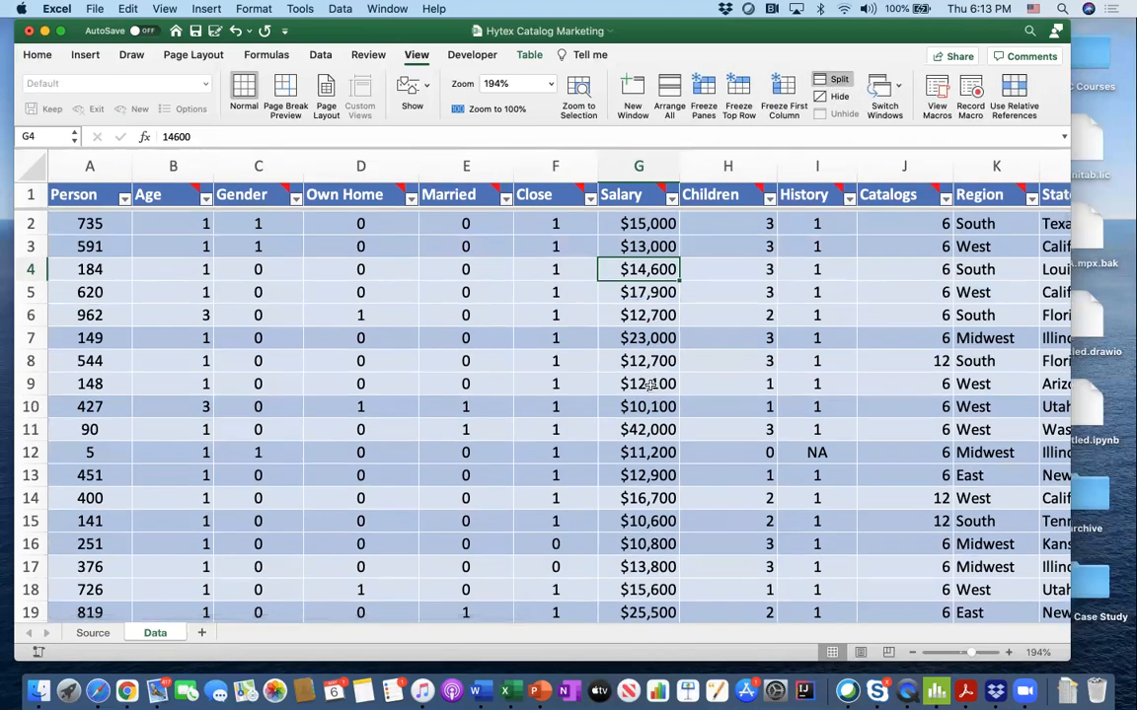
scroll(595, 461, down, 3)
scroll(595, 460, right, 2)
scroll(595, 461, up, 3)
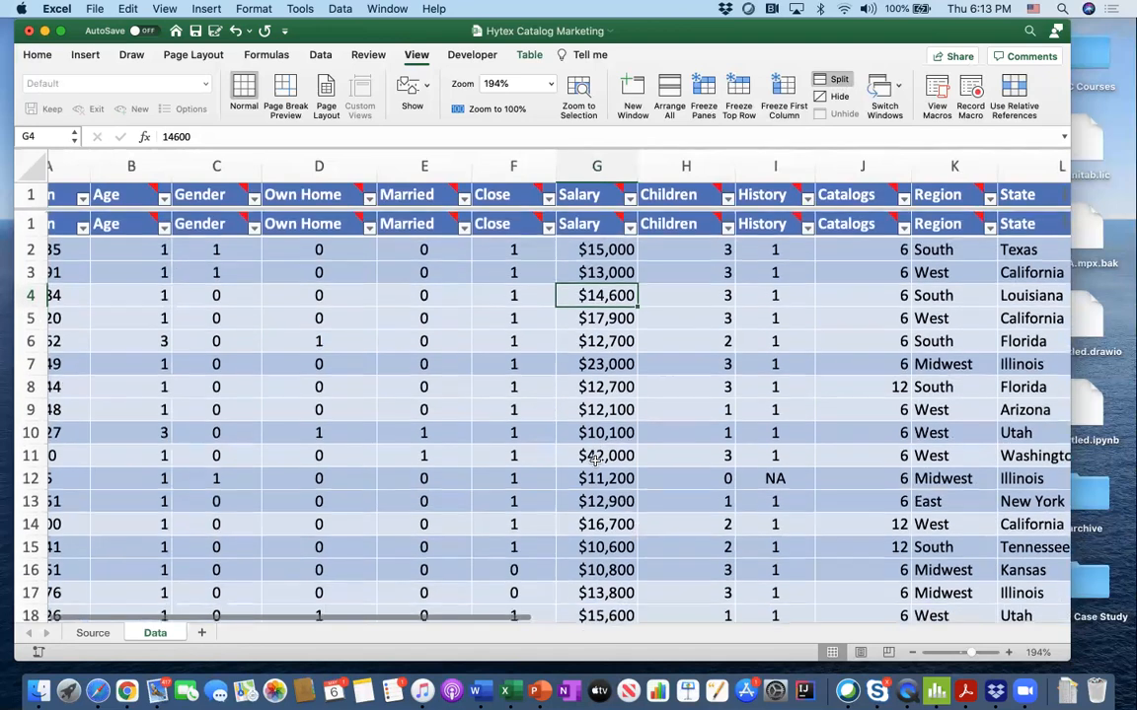
scroll(643, 419, up, 1)
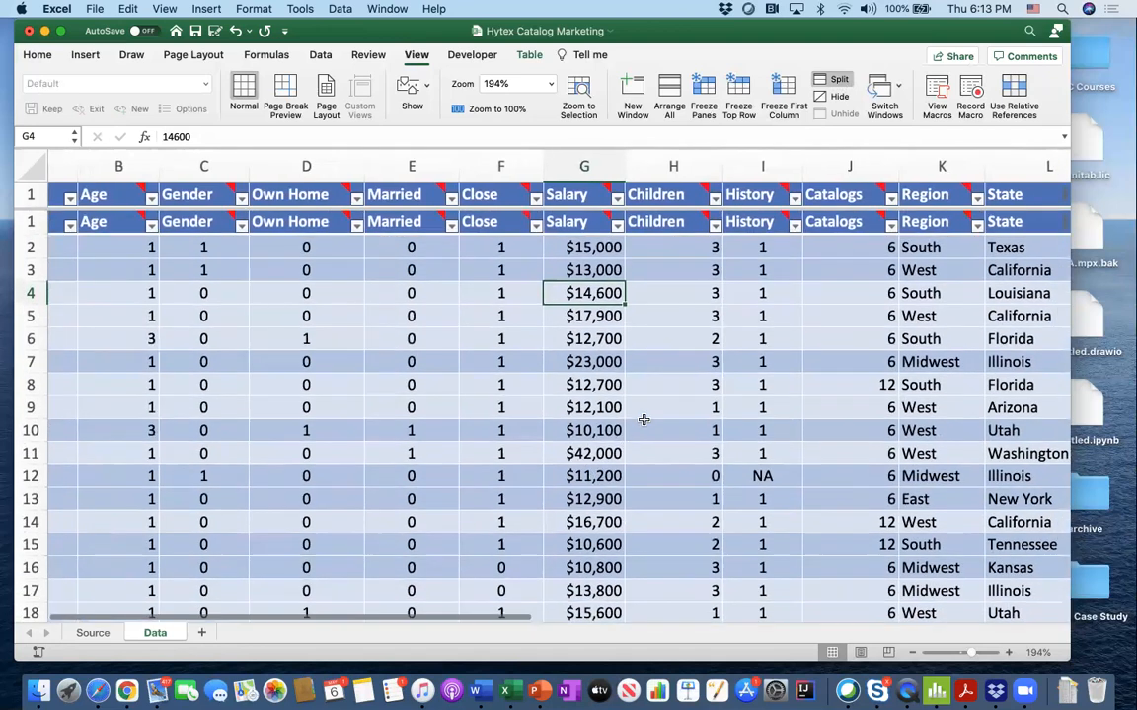
drag(662, 206, 663, 376)
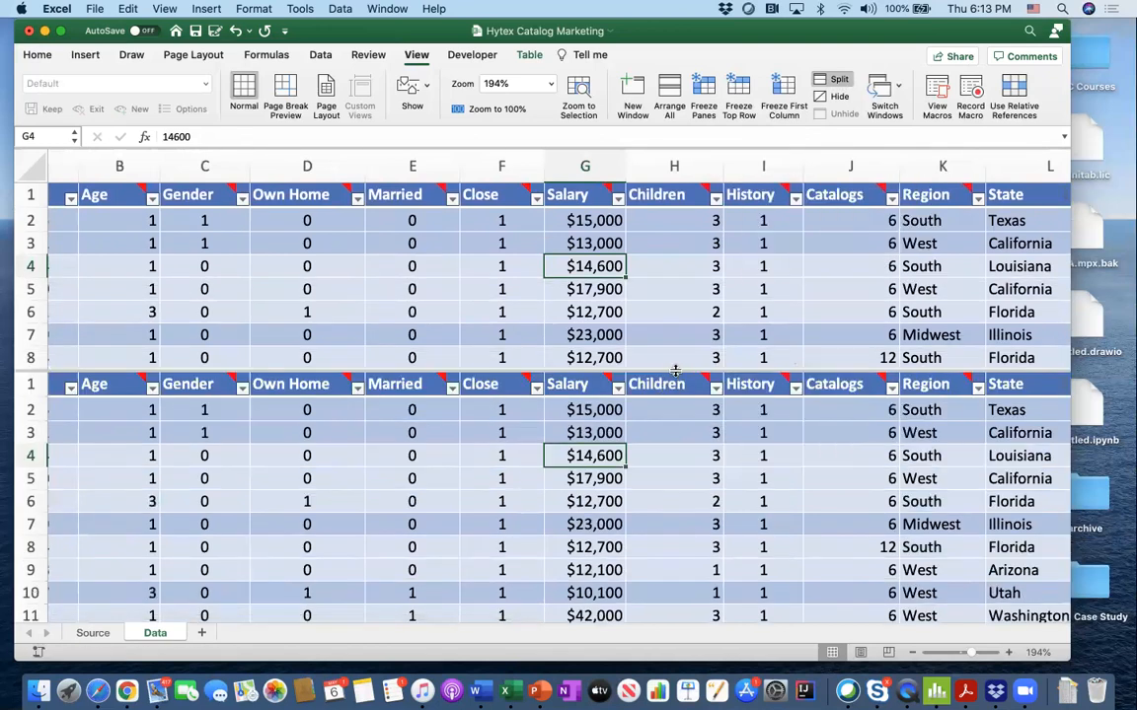
- Move the horizontal split divider below row 10 and bring the customer records around row 700 into the lower pane
drag(675, 369, 643, 406)
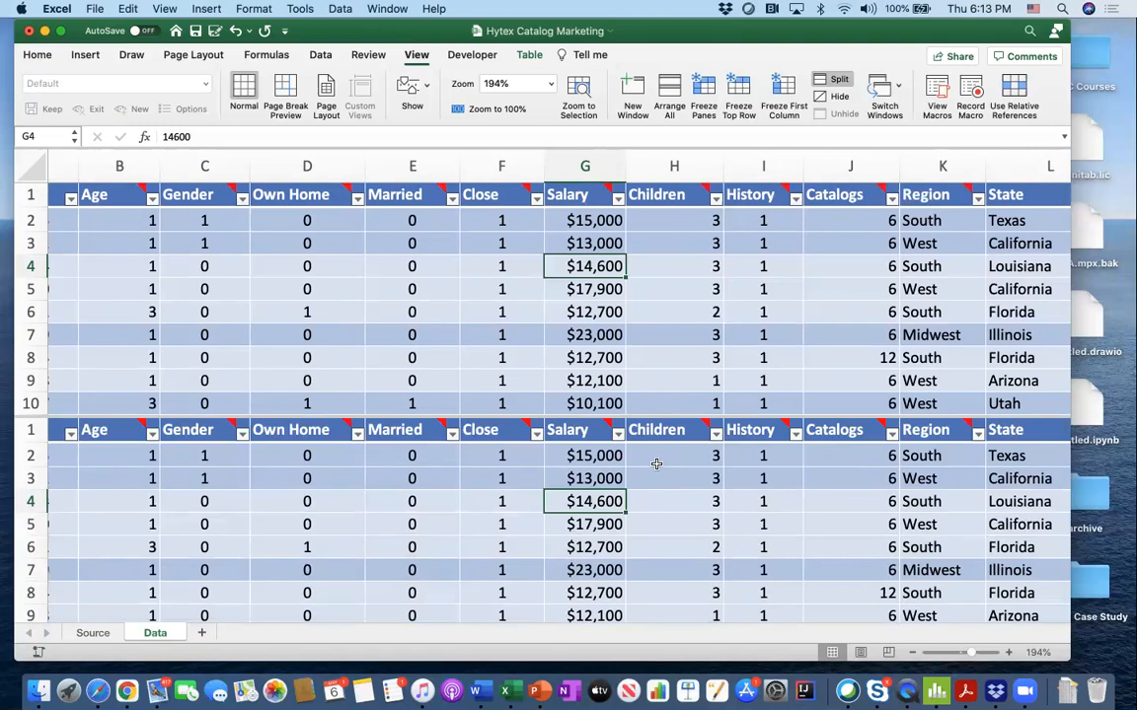
scroll(654, 464, down, 10)
scroll(606, 508, down, 10)
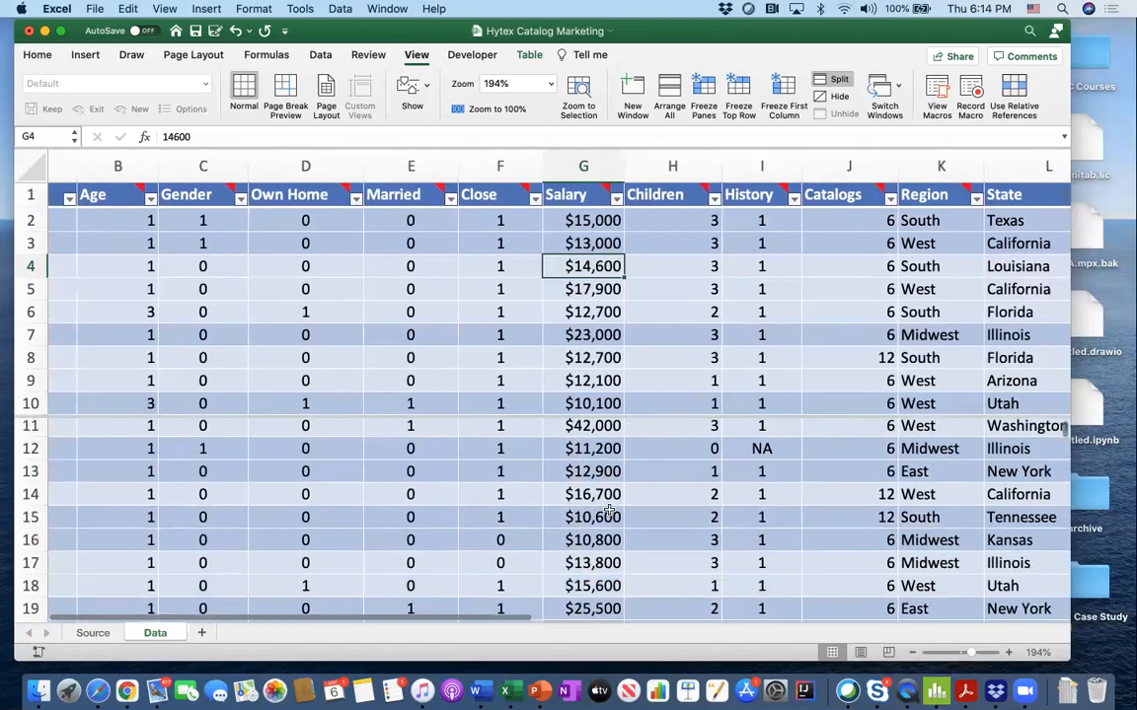
scroll(610, 510, down, 20)
scroll(609, 509, left, 1)
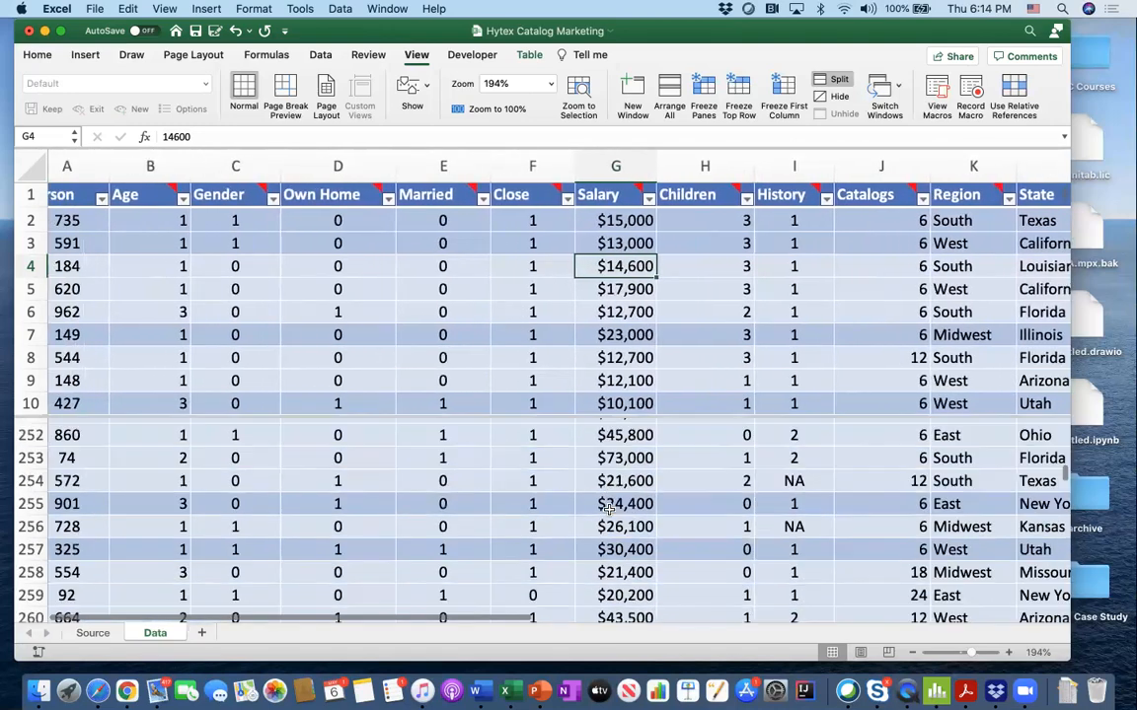
scroll(610, 509, down, 20)
scroll(610, 509, right, 2)
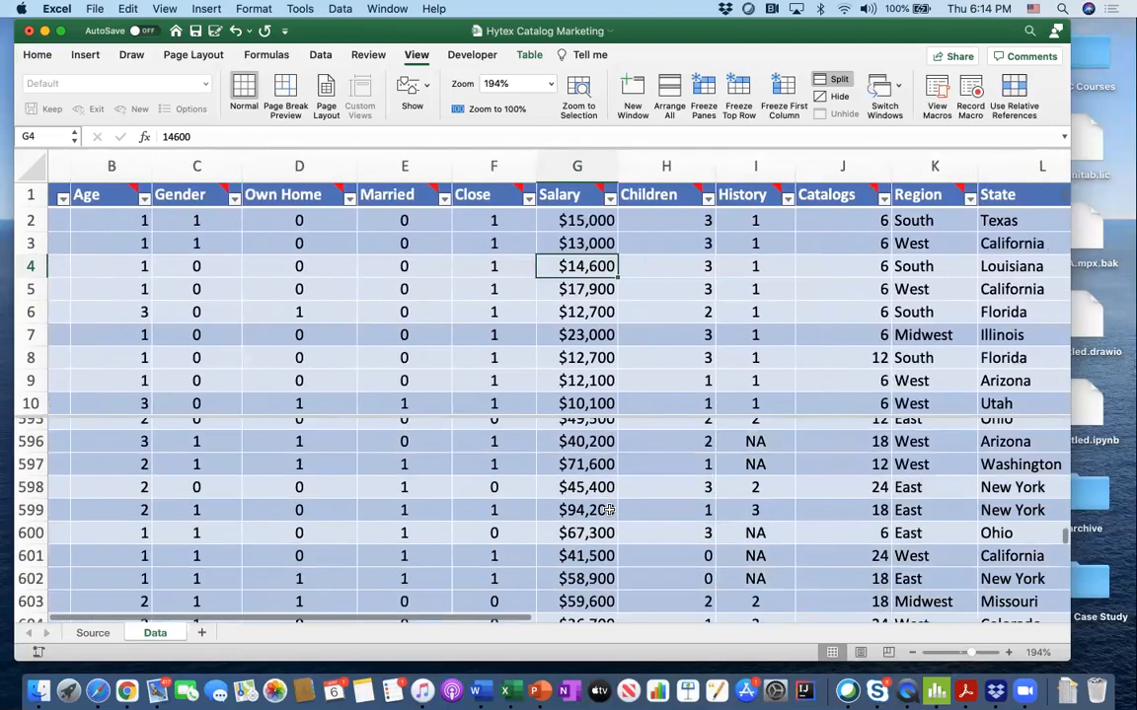
scroll(609, 509, down, 3)
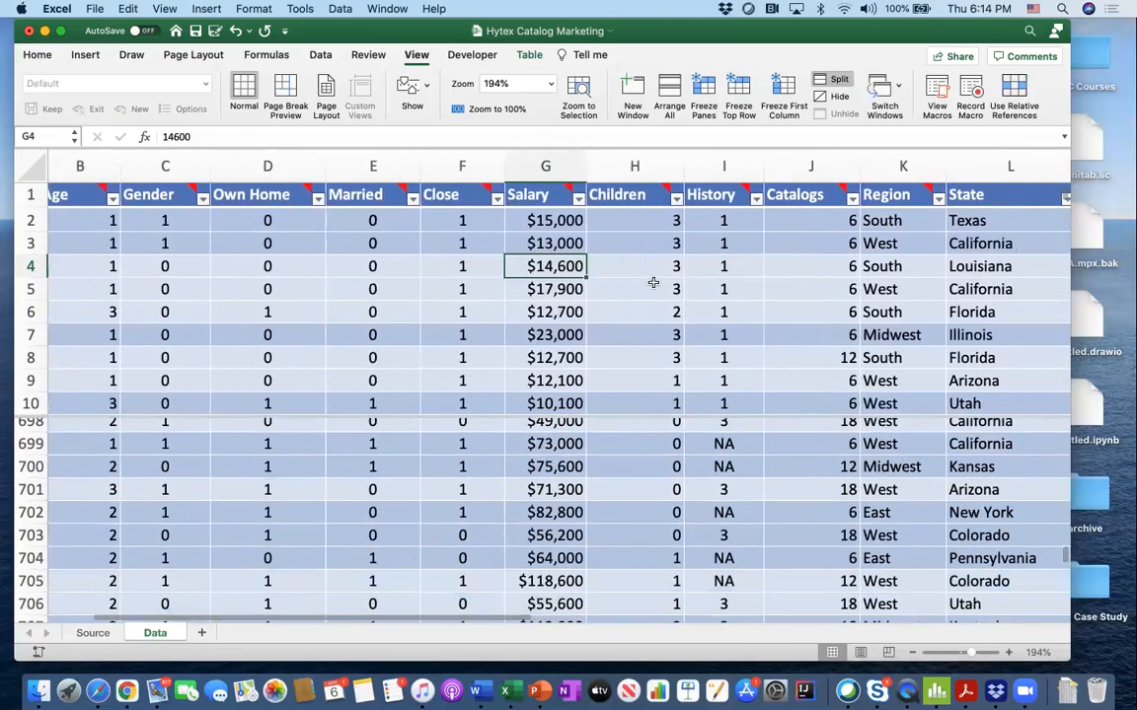
scroll(653, 283, left, 1)
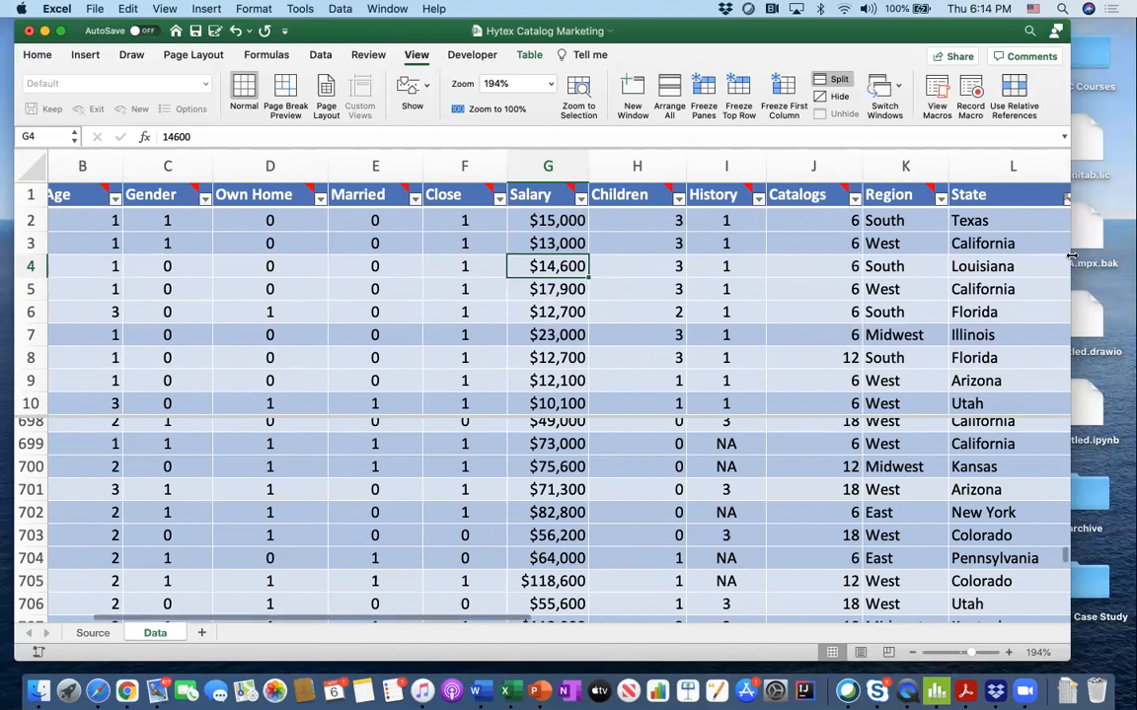
- Widen the workbook window to show part of the City column, and browse the customer records in the upper pane only
drag(1083, 257, 1106, 258)
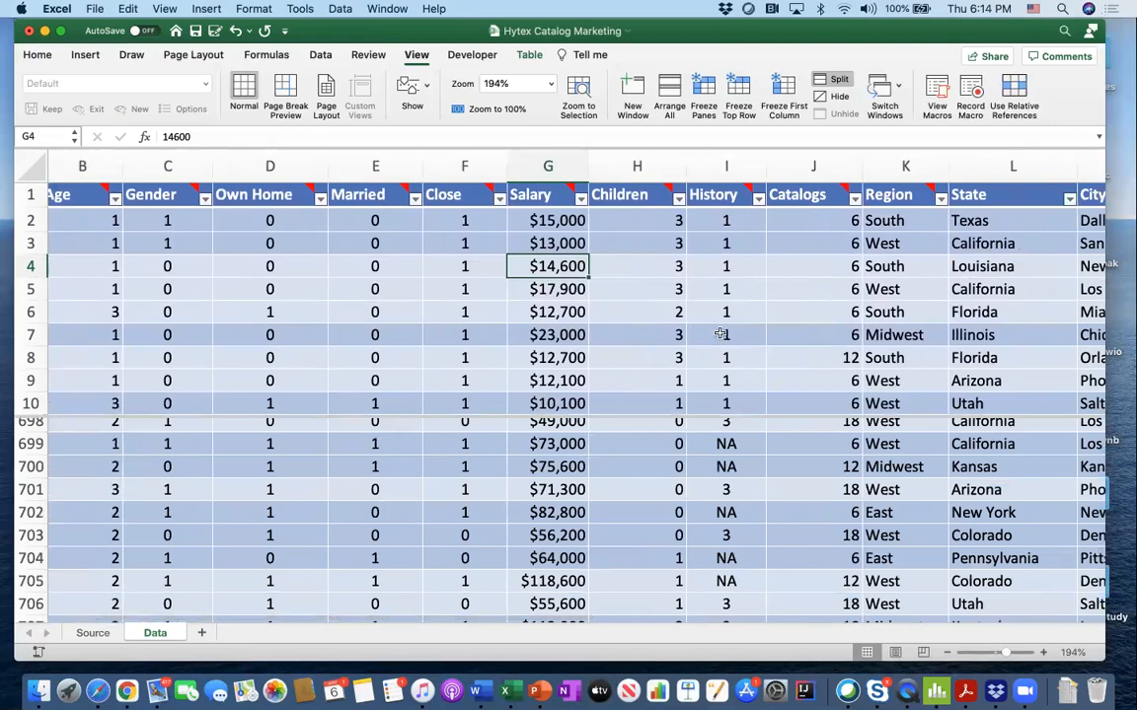
scroll(722, 336, down, 5)
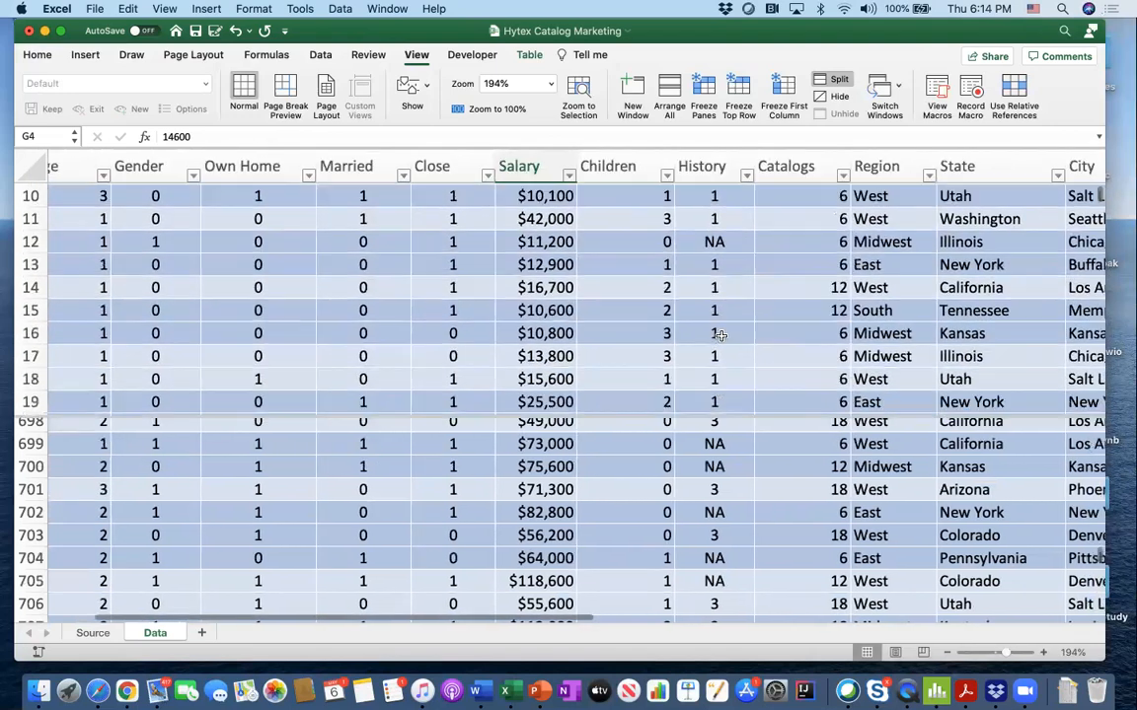
scroll(721, 336, down, 20)
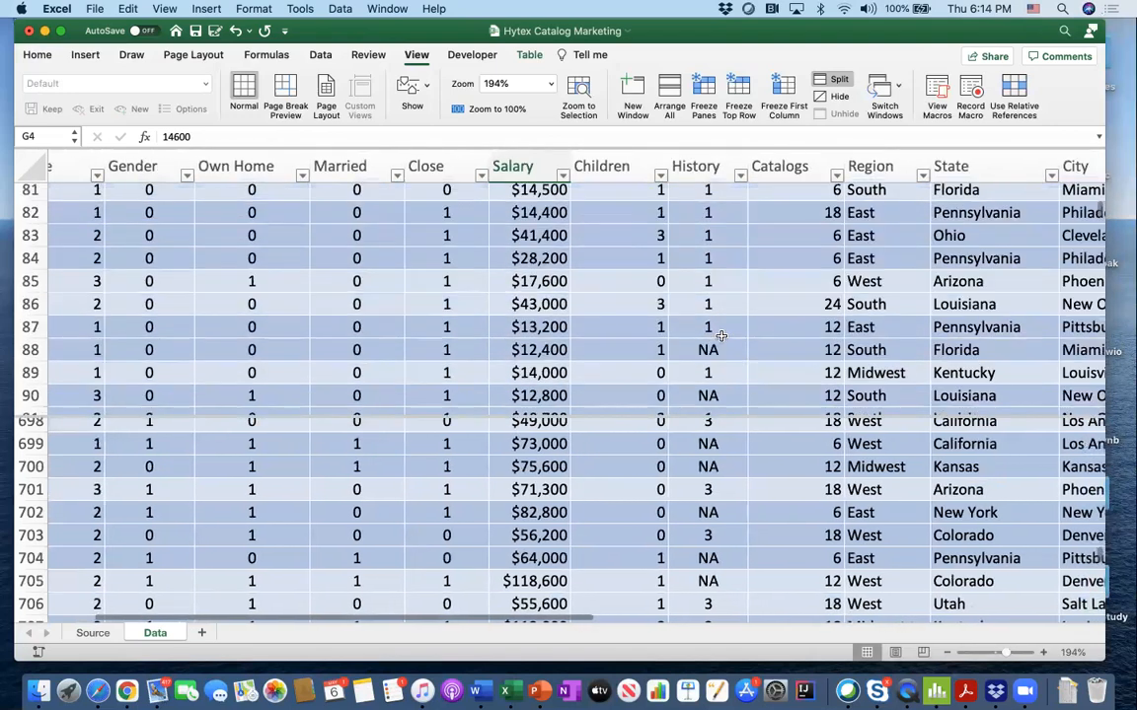
scroll(719, 333, down, 13)
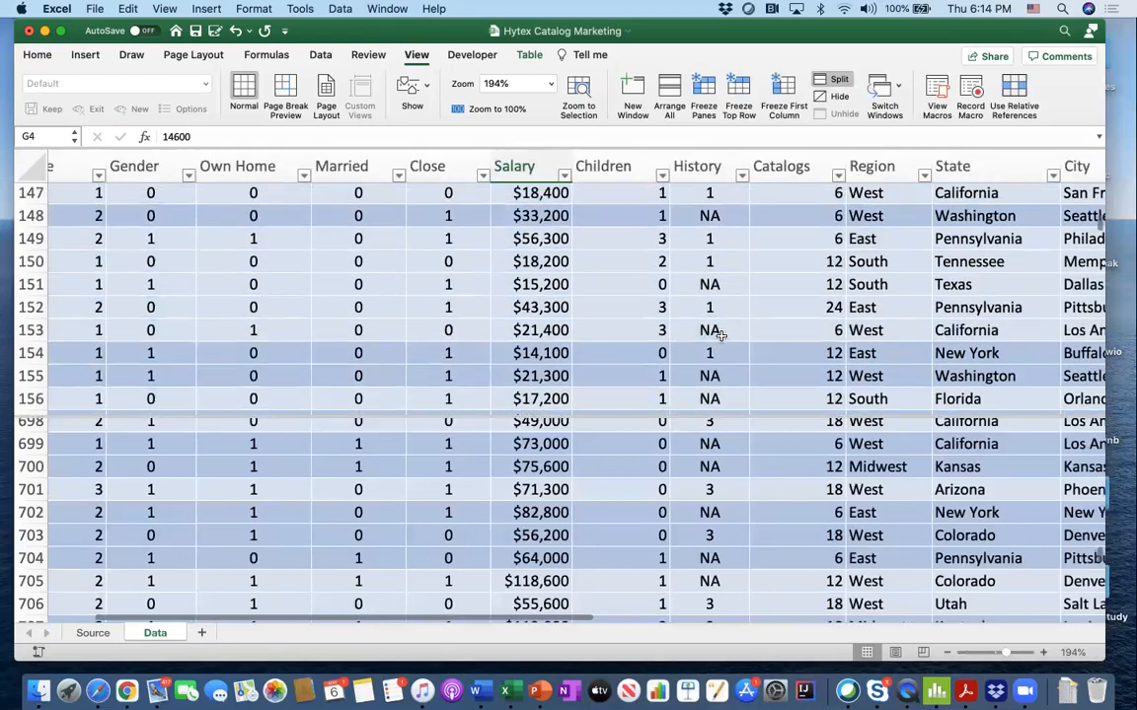
scroll(730, 315, up, 5)
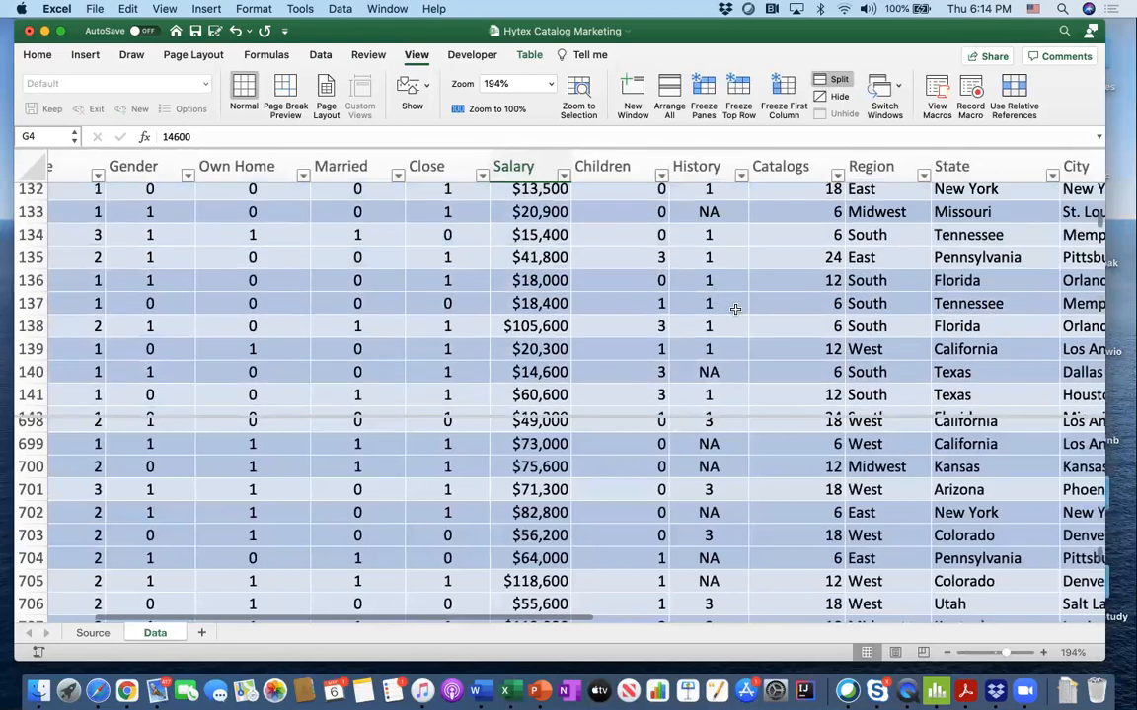
- Remove the worksheet split and zoom out to 137% with the first customer records in view
click(834, 85)
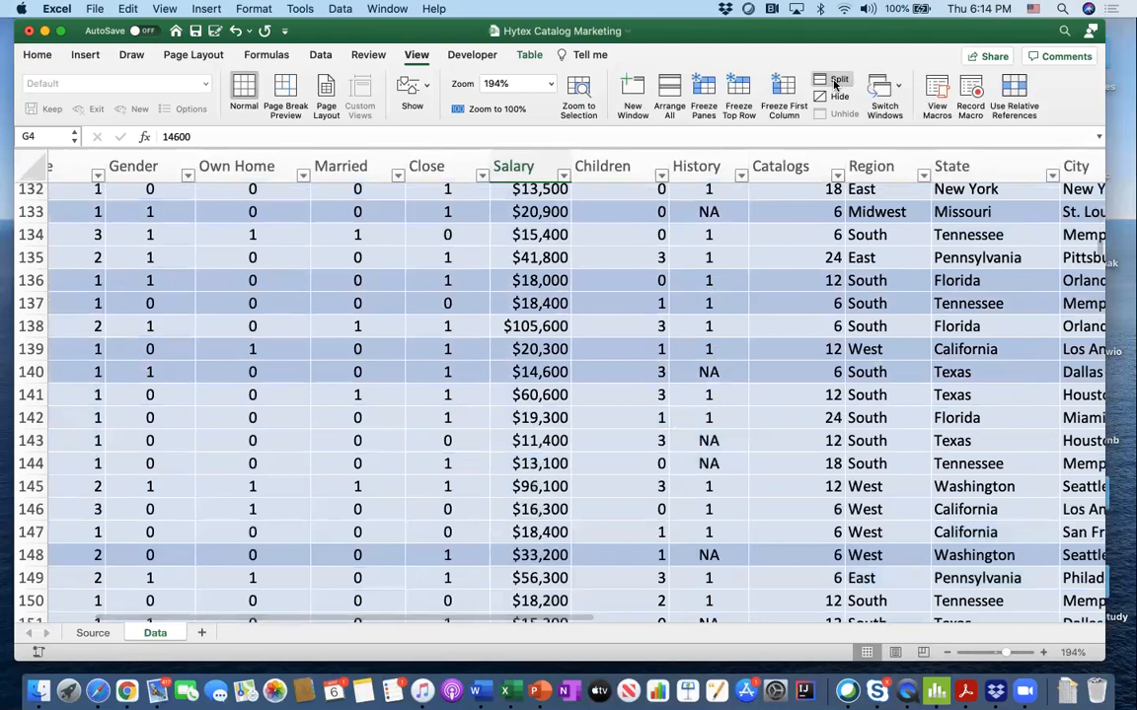
scroll(748, 280, up, 1)
scroll(748, 280, up, 20)
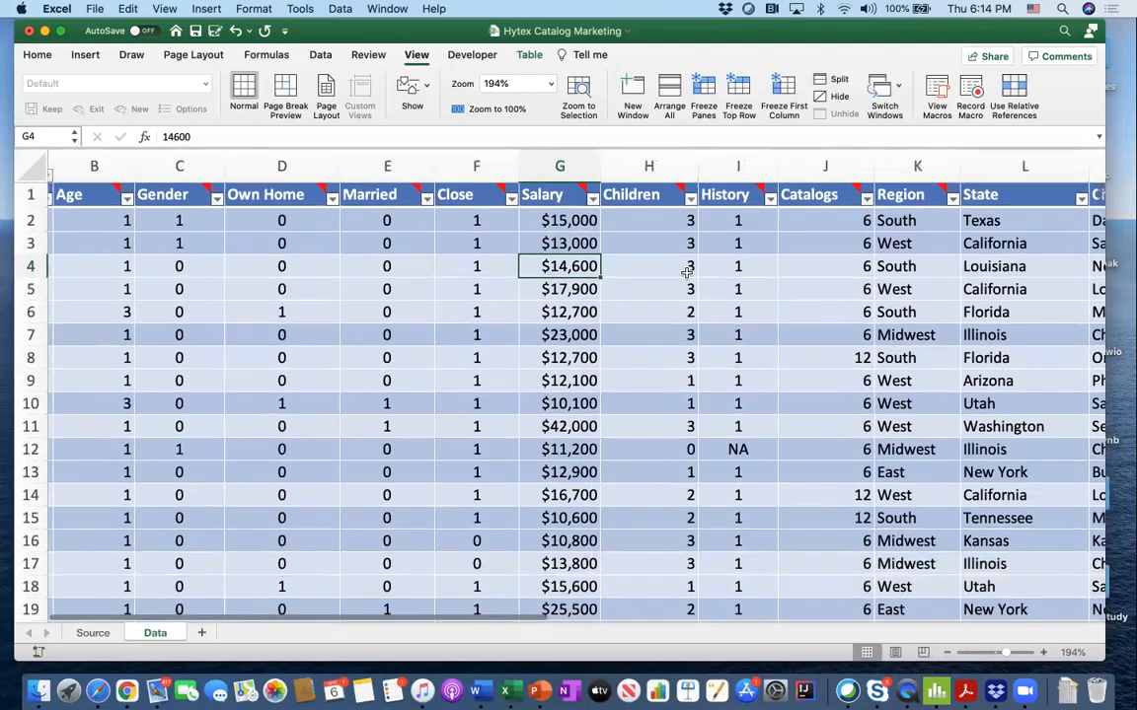
scroll(686, 273, right, 3)
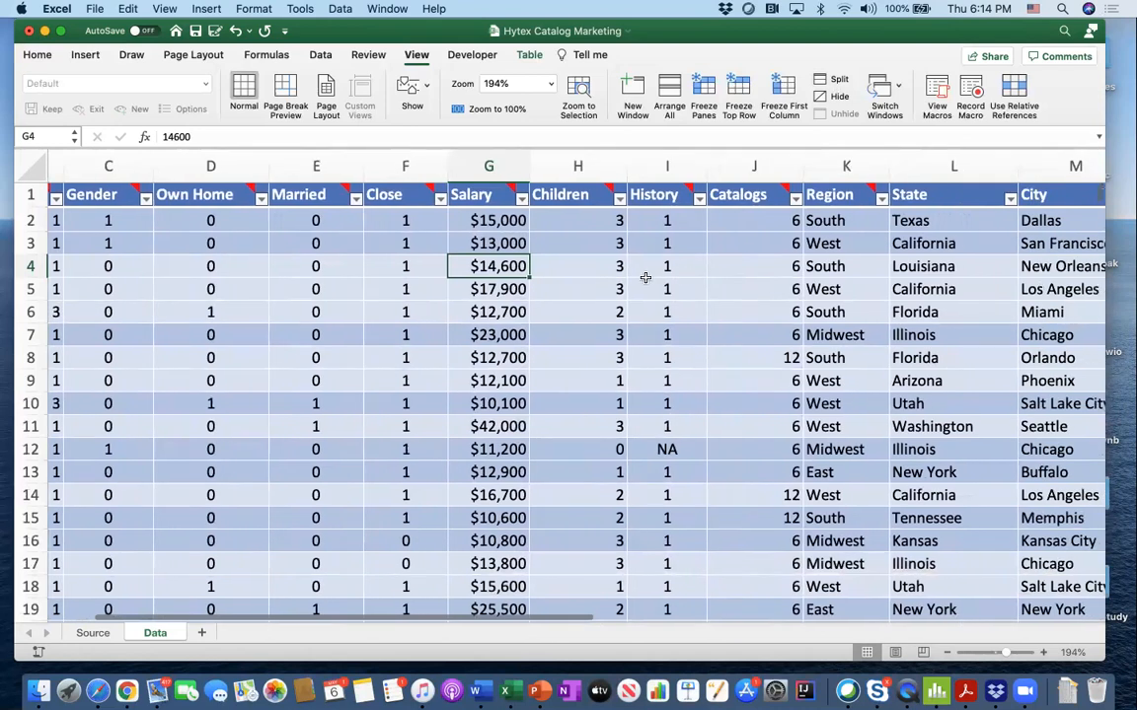
scroll(645, 278, down, 5)
scroll(520, 295, up, 2)
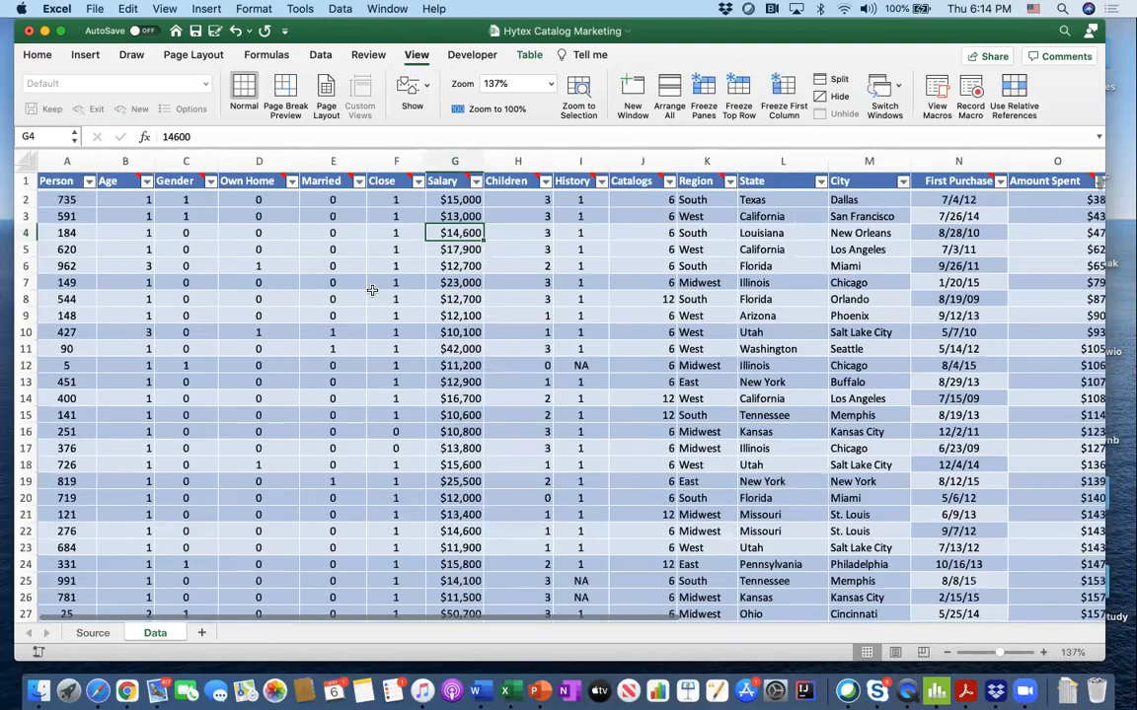
- Split the worksheet into four panes at cell G4, and move the dividers to cross below row 10, just past the Children column
click(832, 83)
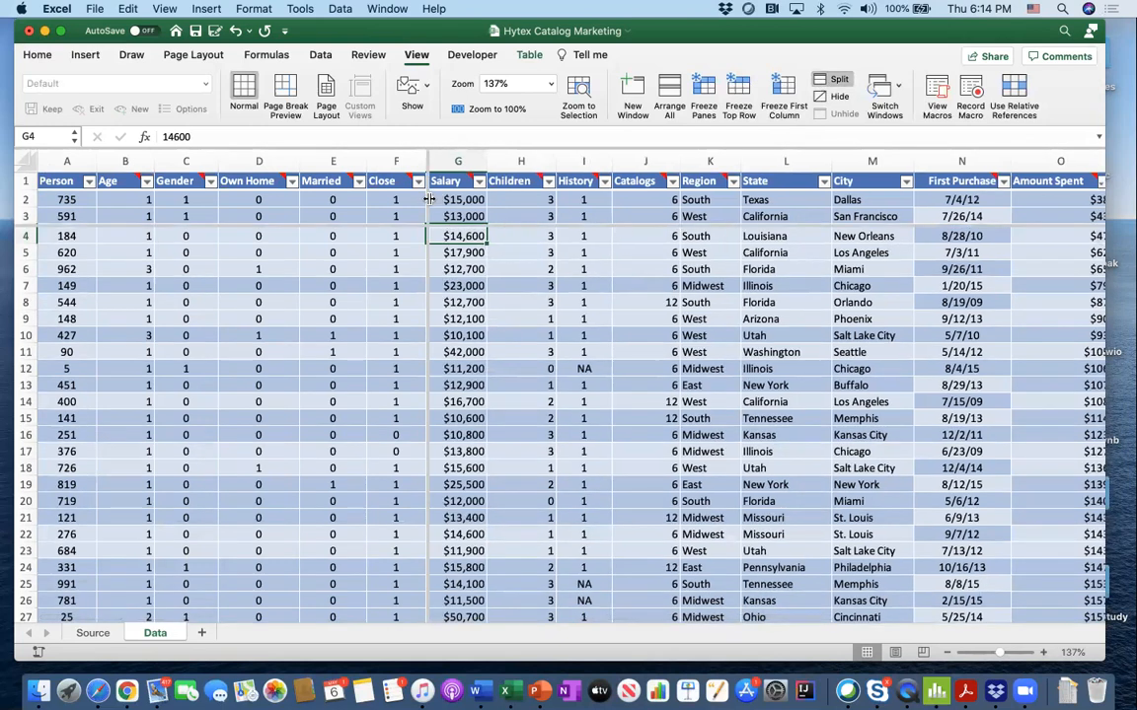
drag(427, 201, 538, 337)
- Examine how the records and columns scroll within the four panes, and return the panes to the header row and Person column
scroll(651, 268, down, 3)
scroll(652, 268, up, 3)
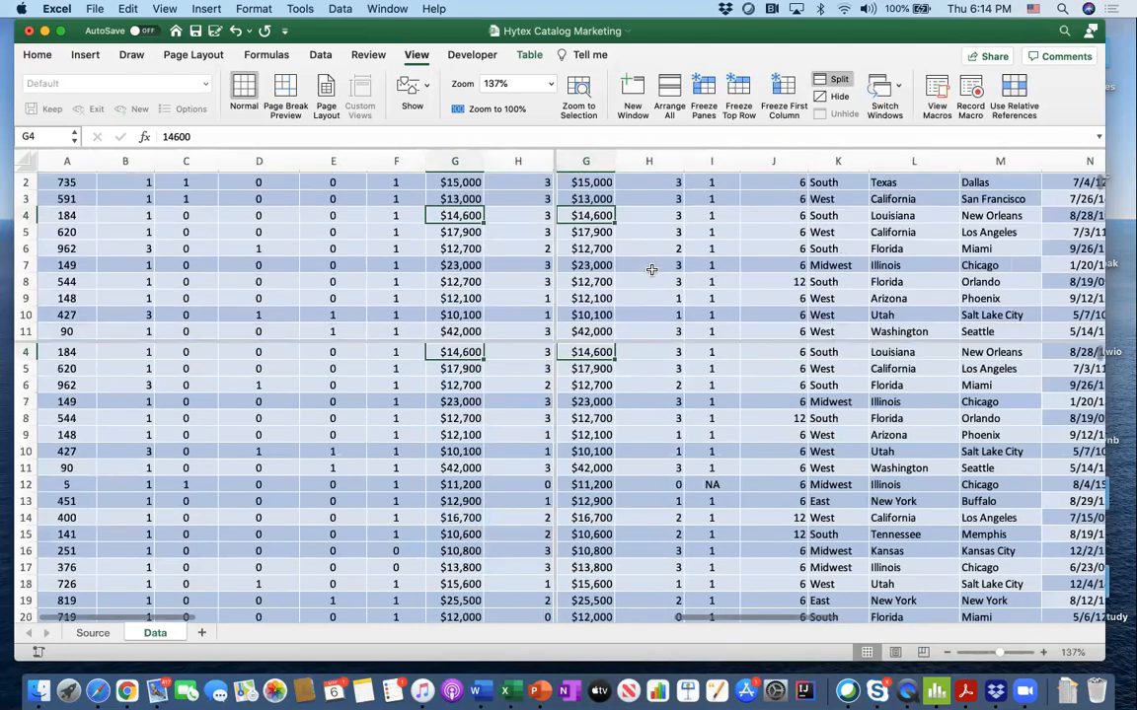
scroll(652, 269, right, 2)
scroll(651, 270, left, 2)
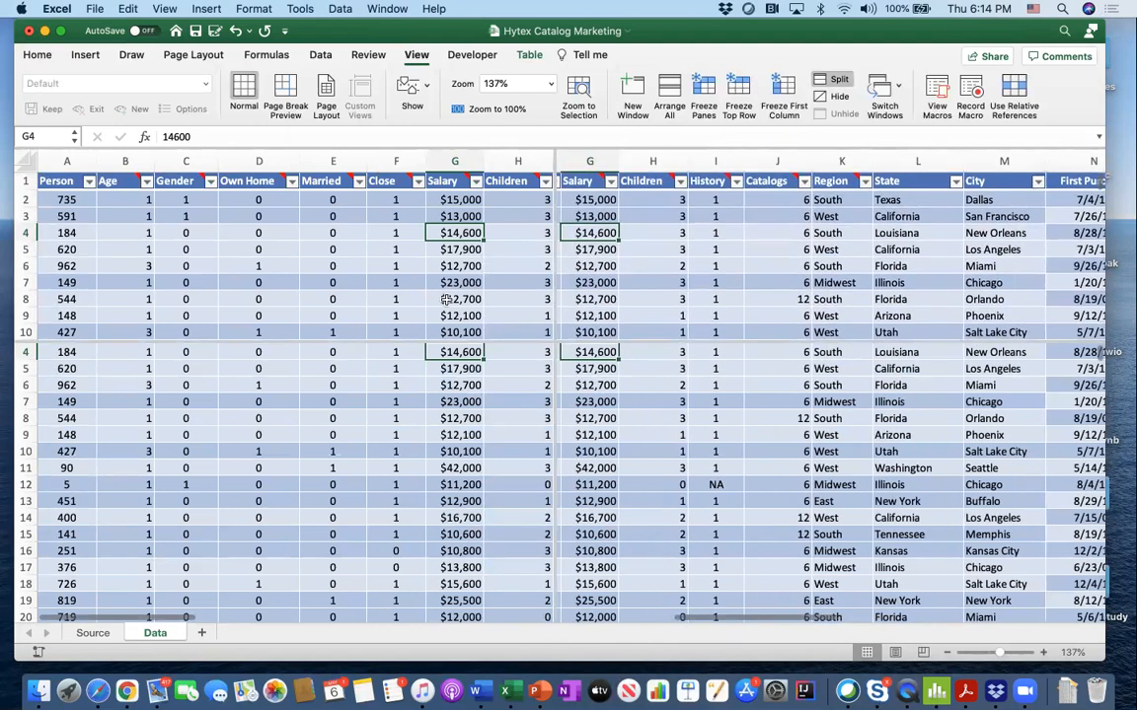
scroll(408, 379, right, 2)
scroll(407, 378, up, 1)
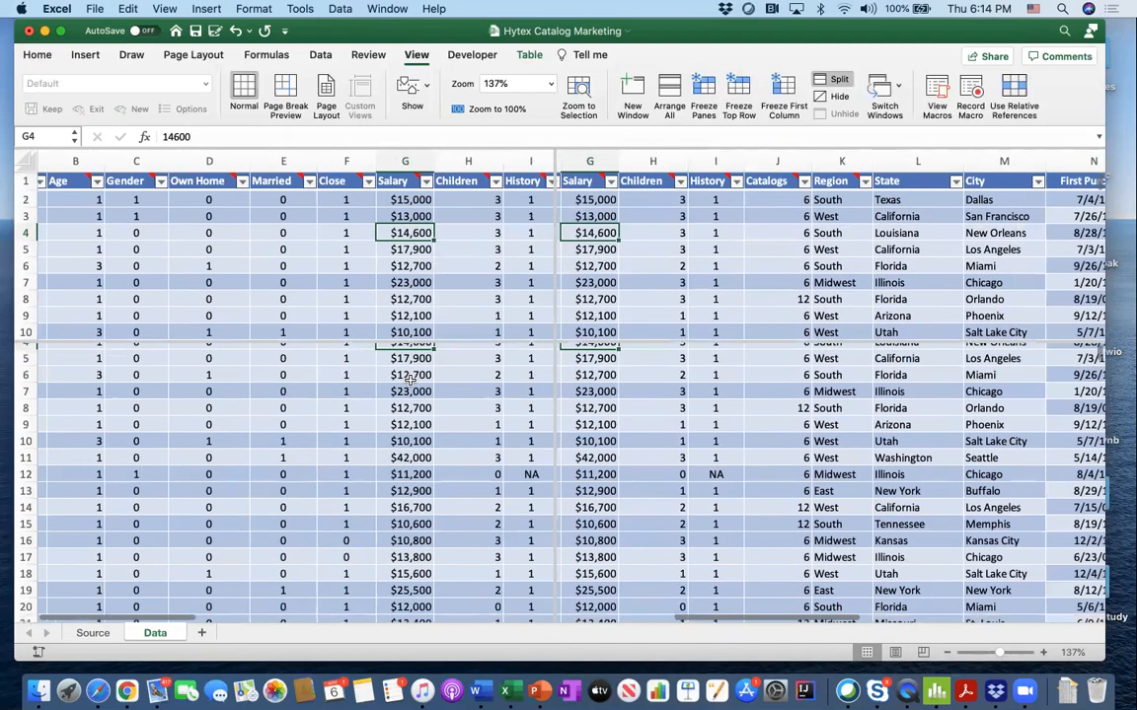
scroll(410, 381, left, 1)
scroll(409, 381, up, 2)
scroll(409, 381, left, 1)
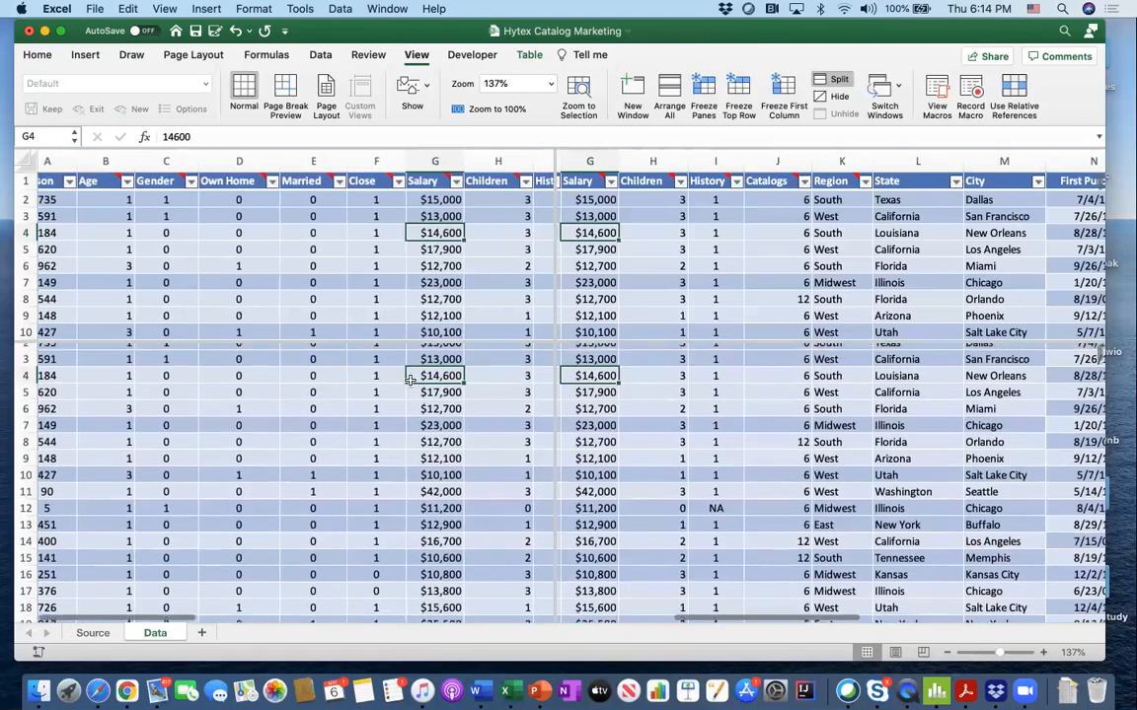
scroll(410, 381, up, 1)
scroll(409, 381, left, 1)
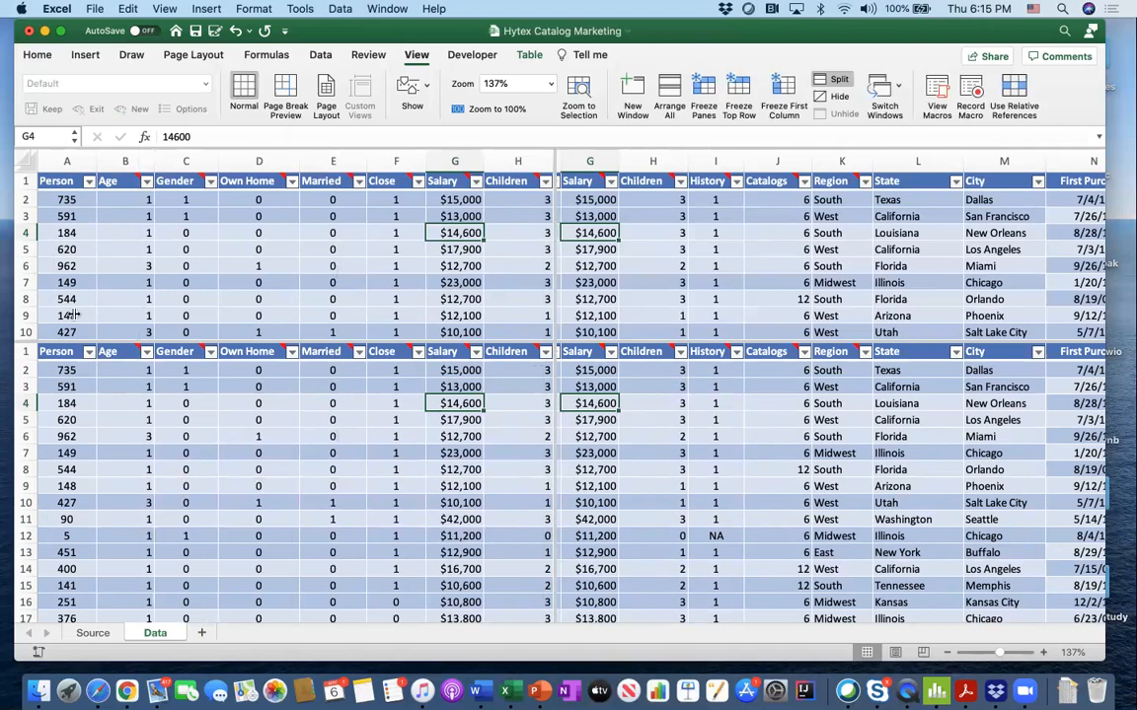
- Remove the vertical divider to leave an upper and a lower pane, and select cell J7 in the Catalogs column
drag(556, 327, 32, 326)
click(619, 284)
scroll(623, 288, down, 8)
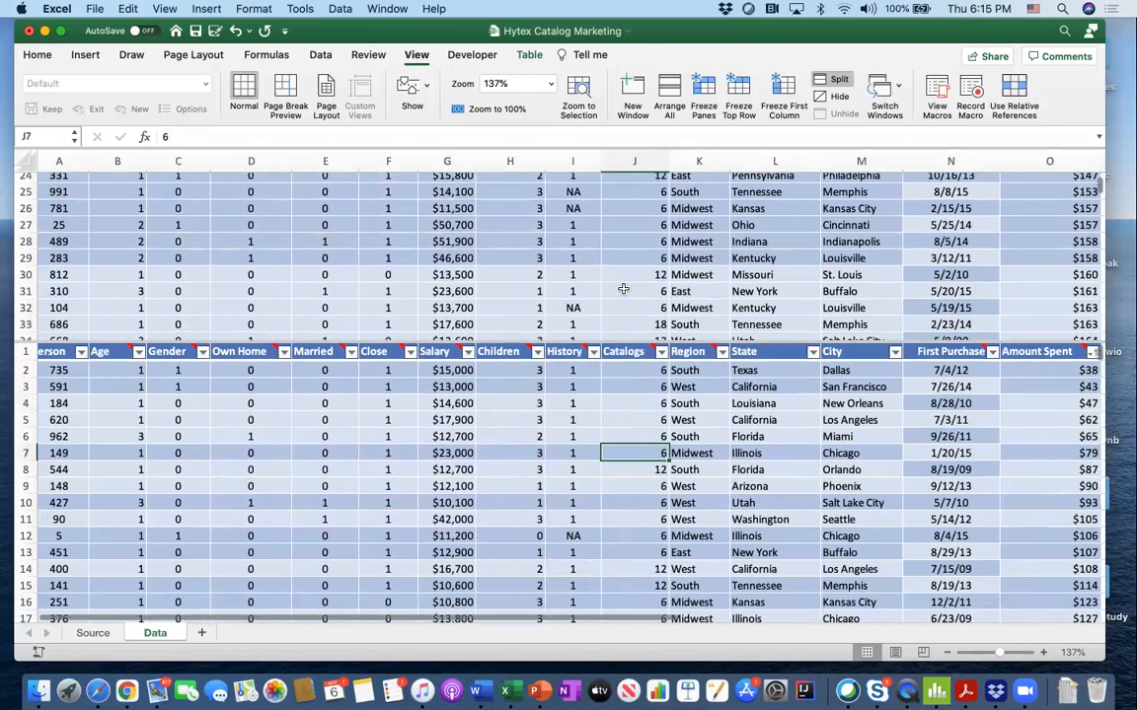
scroll(622, 288, up, 10)
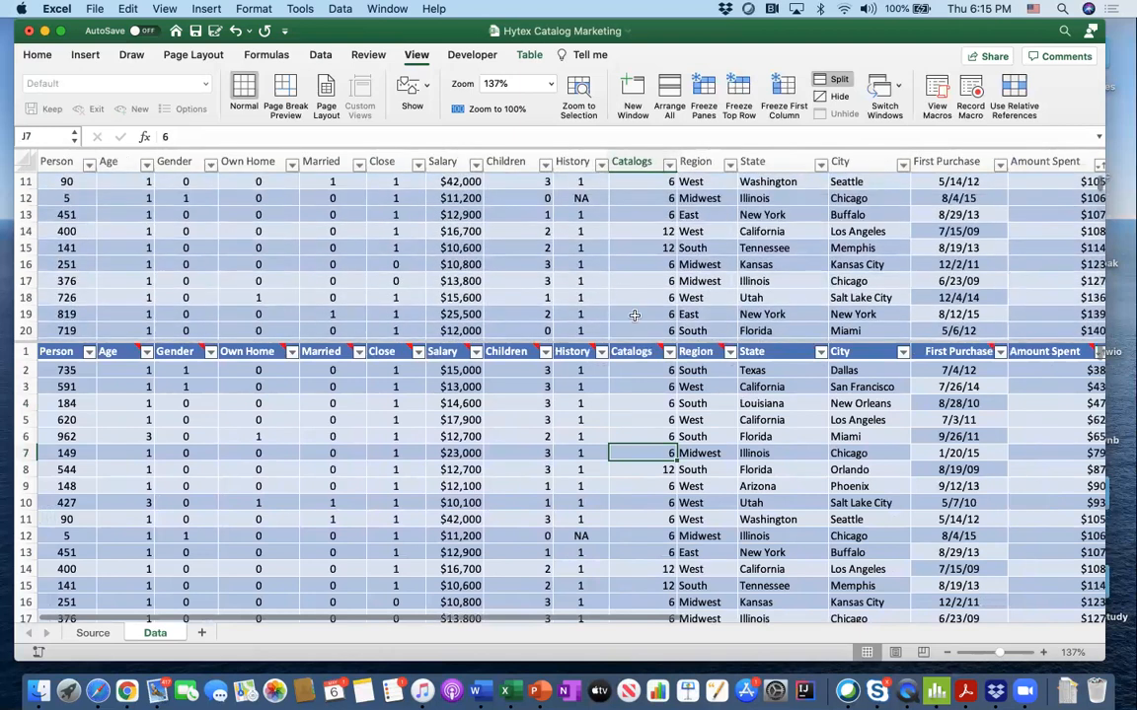
- Remove the current split and split the worksheet into four panes again at cell J7
click(837, 83)
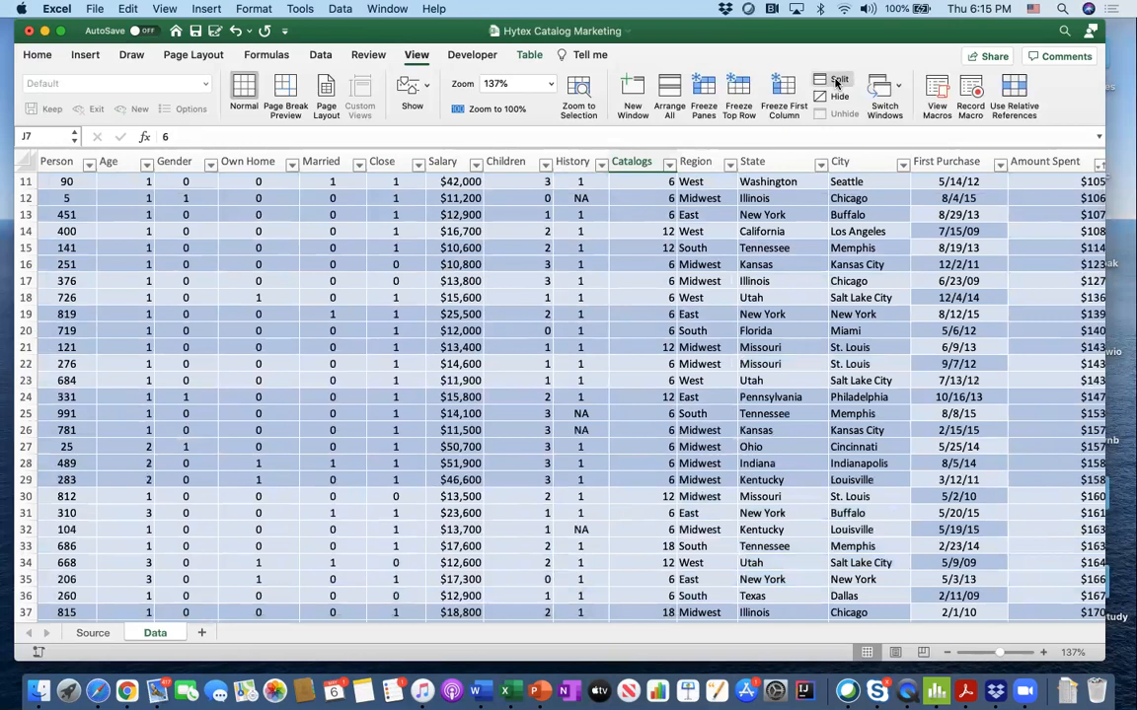
scroll(710, 226, up, 5)
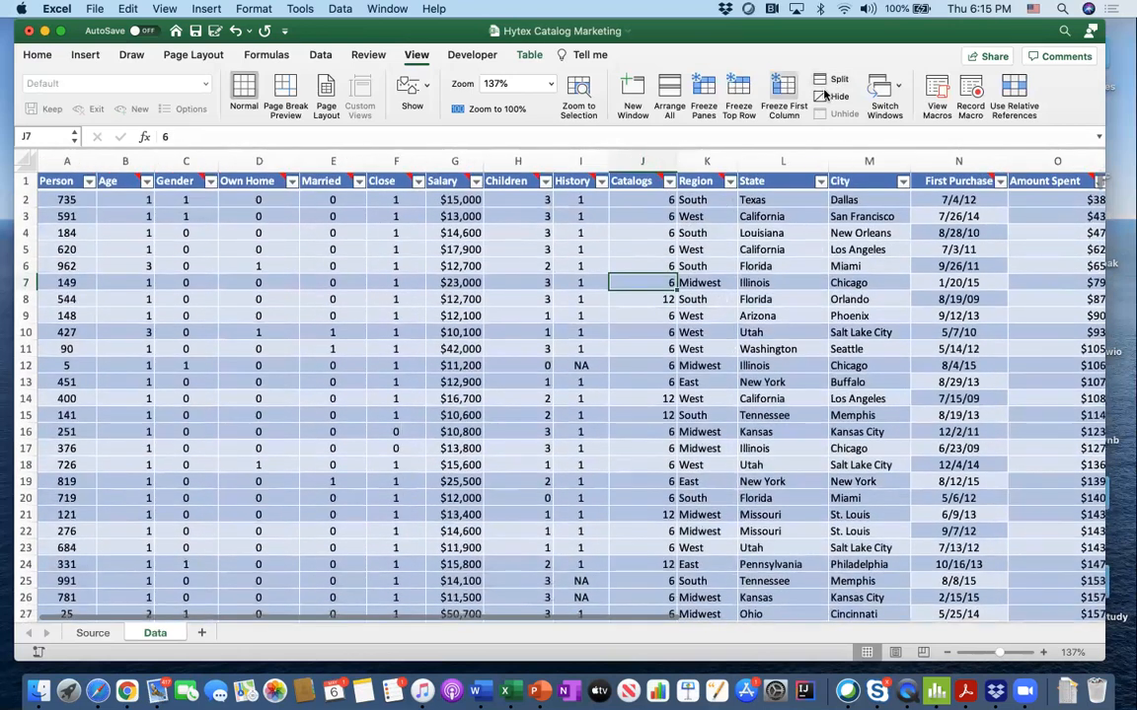
click(829, 85)
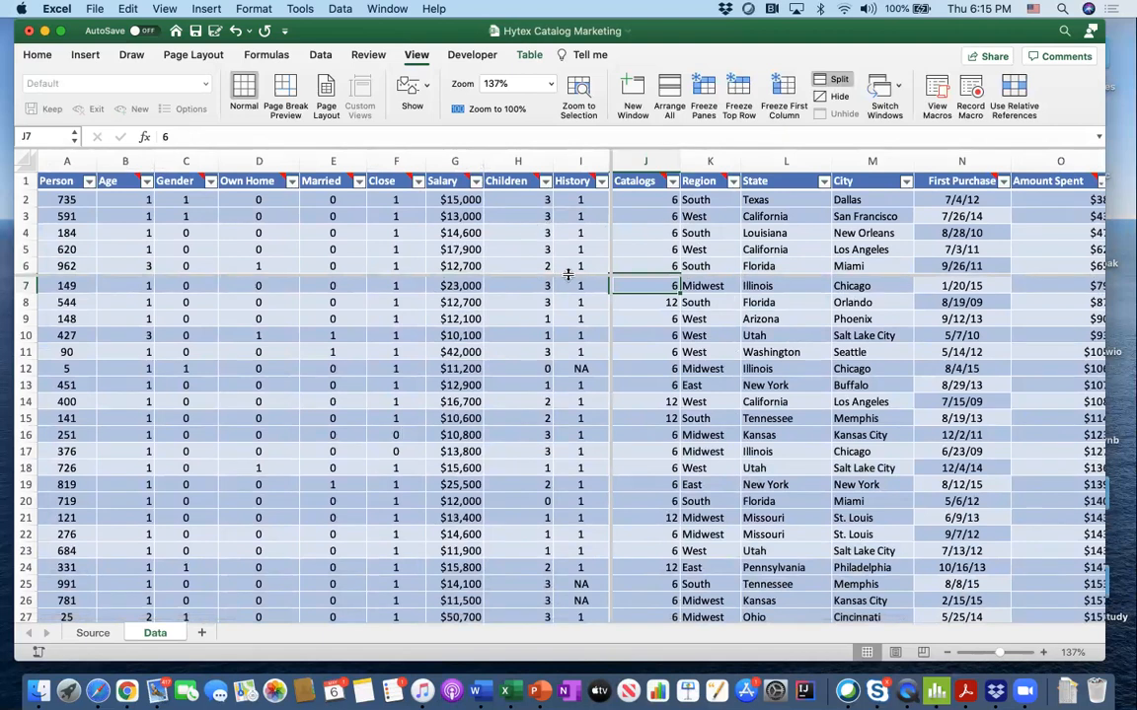
- Remove the horizontal divider to leave two side-by-side panes, and select cell J6 in the Catalogs column
drag(565, 275, 550, 634)
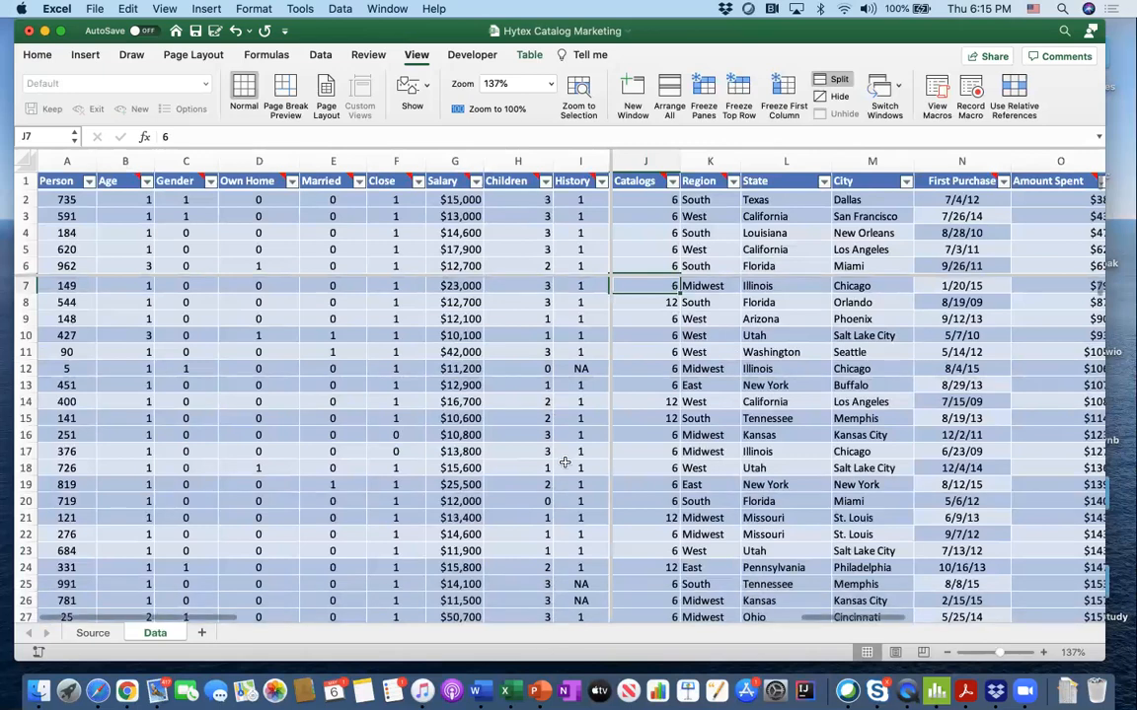
scroll(509, 421, down, 10)
scroll(564, 462, up, 5)
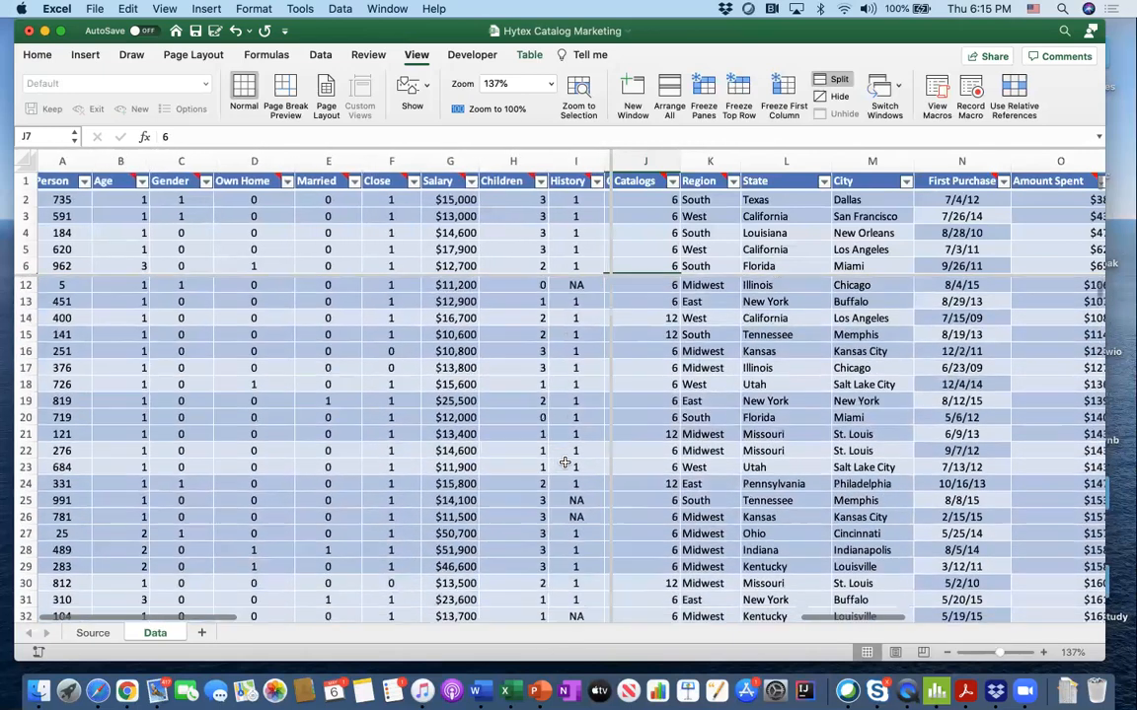
drag(531, 274, 598, 275)
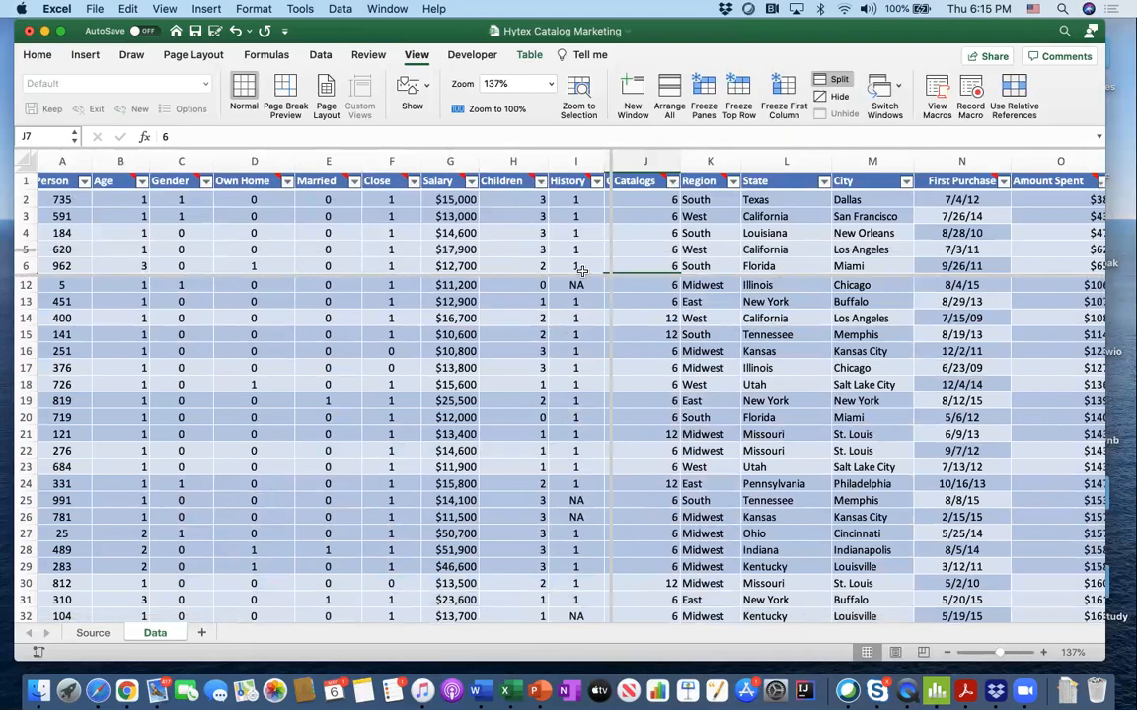
click(545, 301)
scroll(545, 301, right, 2)
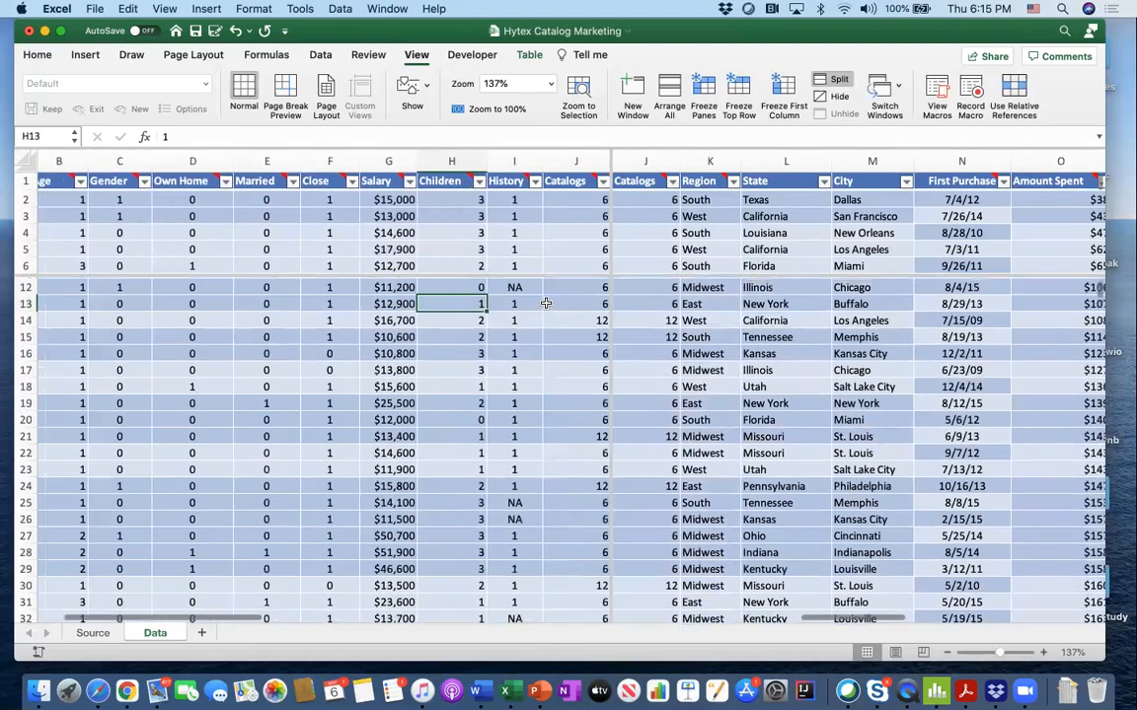
drag(580, 275, 584, 155)
click(583, 265)
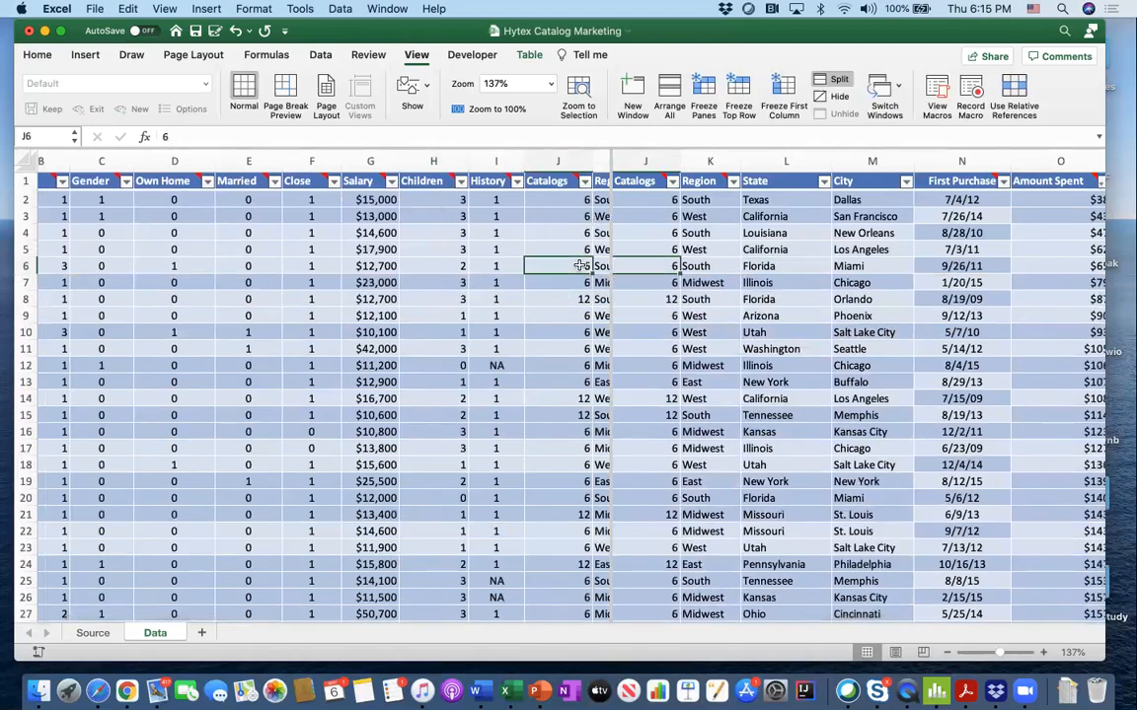
- View different columns independently in the two side-by-side panes, from Person through Amount Spent, and remove the worksheet split
scroll(579, 265, right, 5)
scroll(747, 252, left, 8)
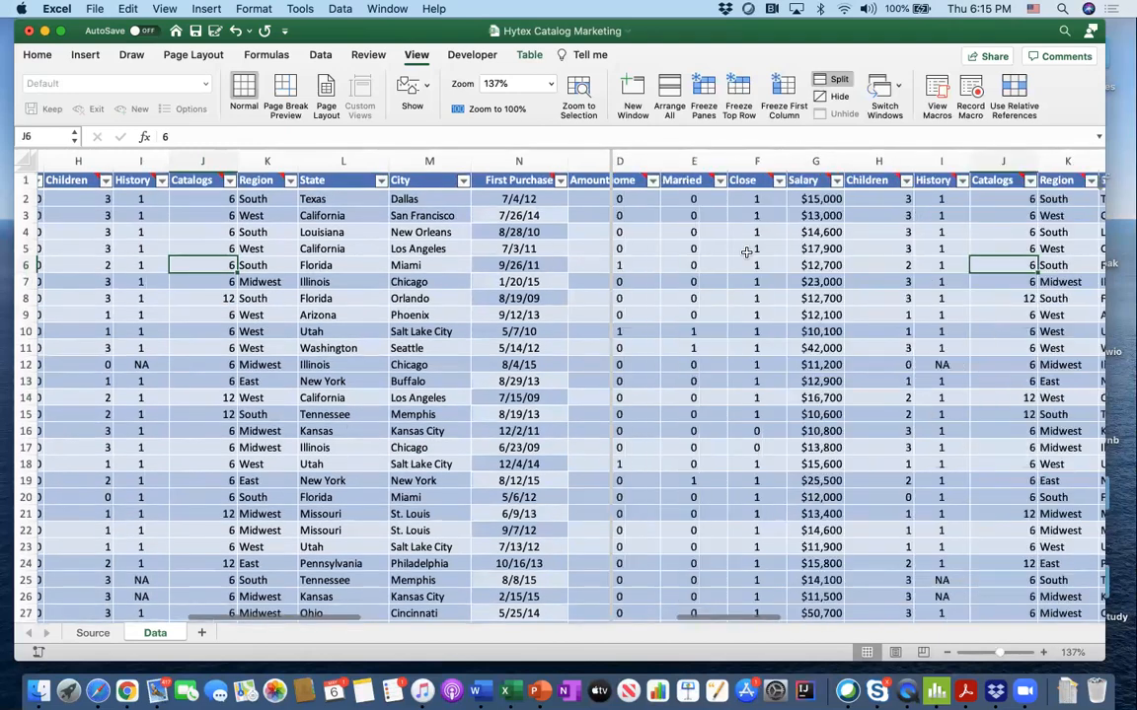
scroll(747, 252, down, 8)
scroll(746, 253, up, 8)
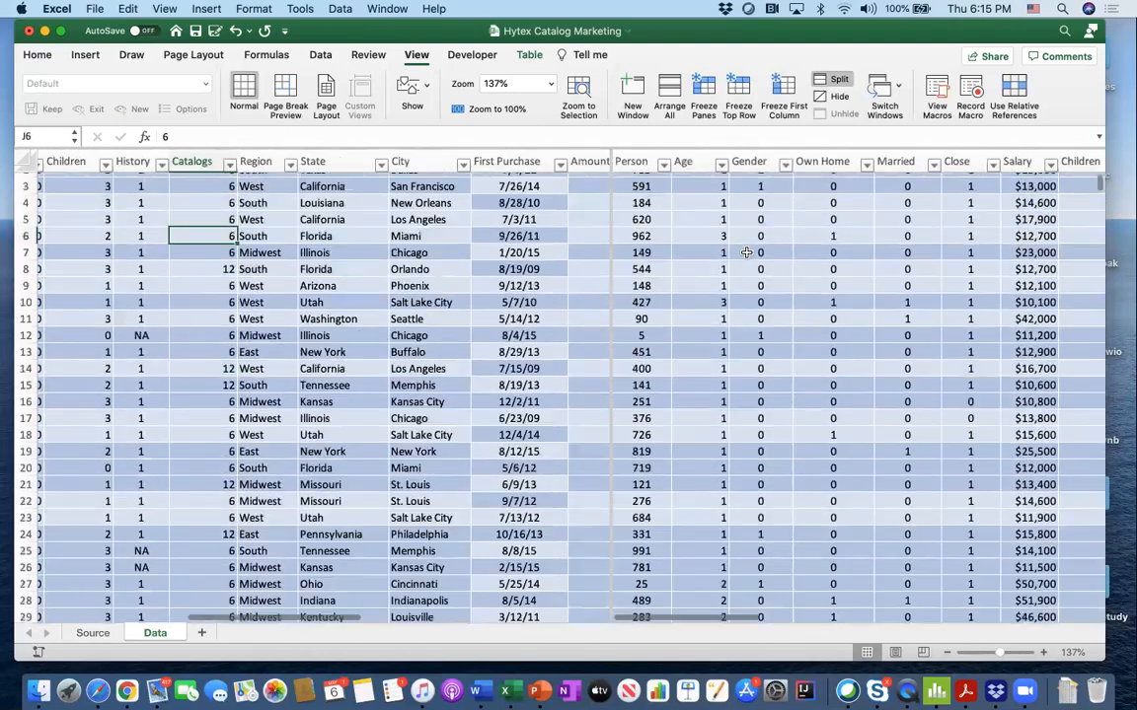
scroll(540, 288, right, 4)
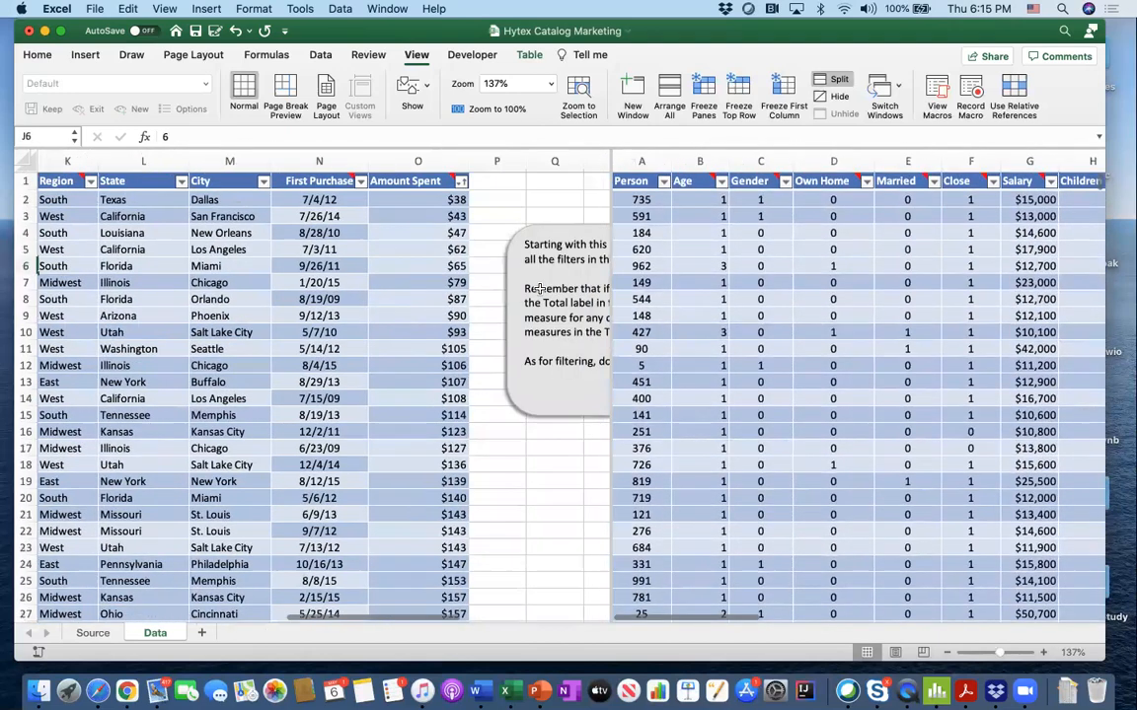
scroll(564, 284, left, 10)
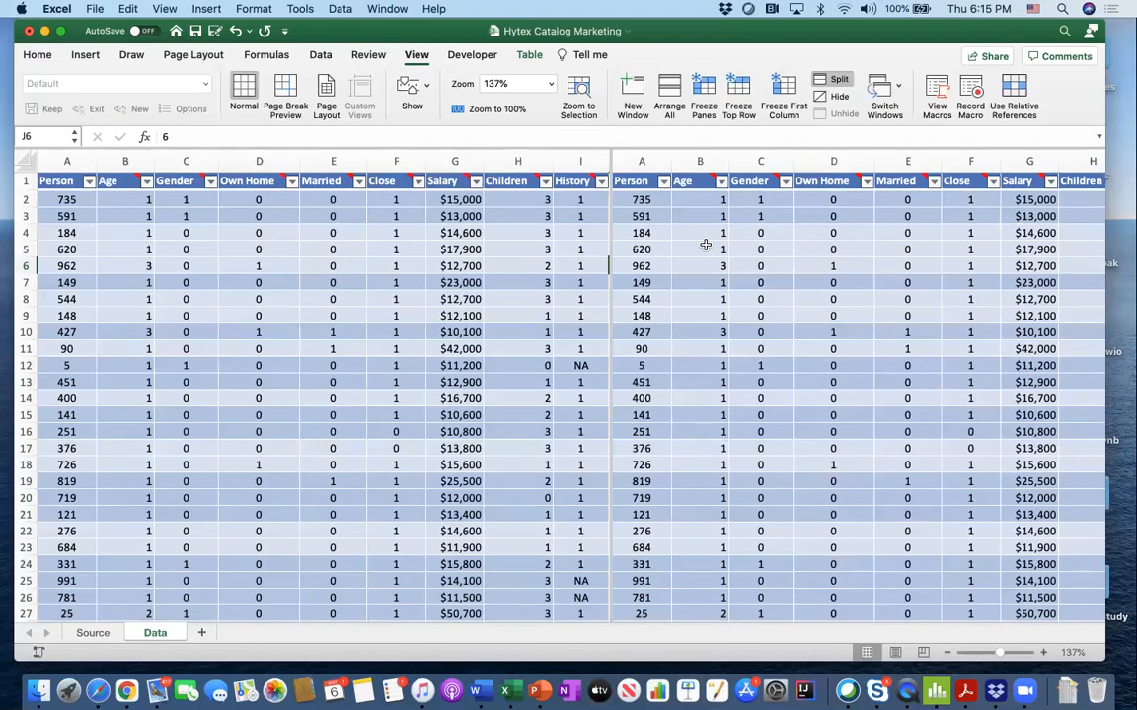
click(833, 81)
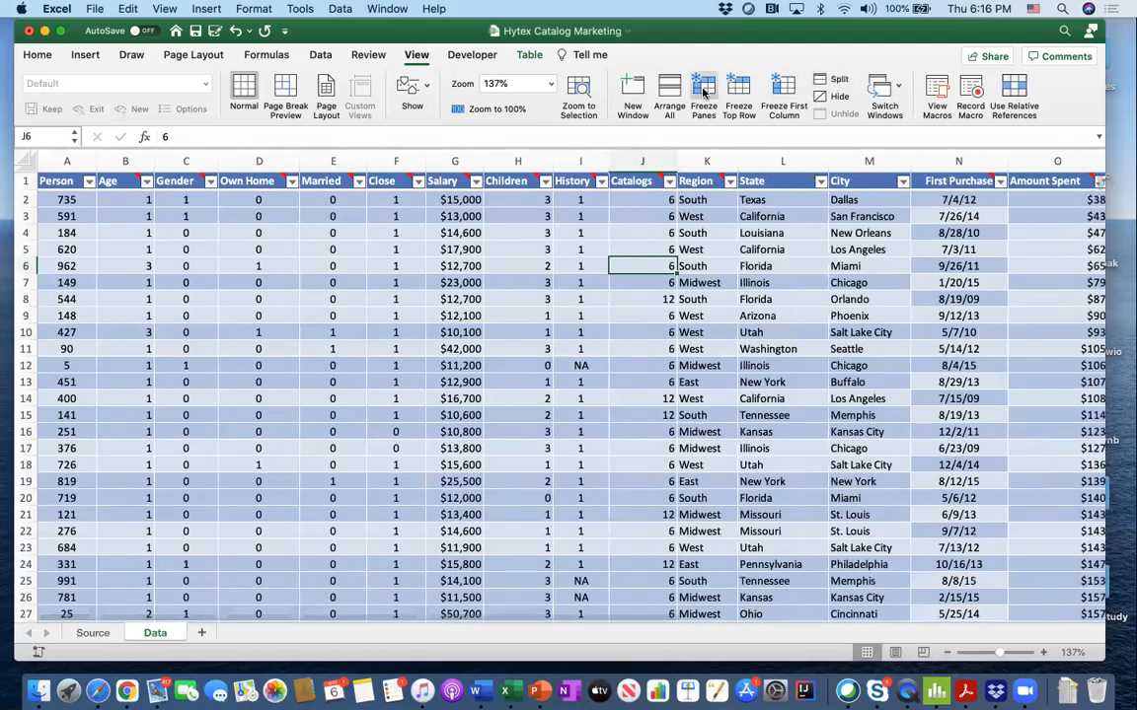